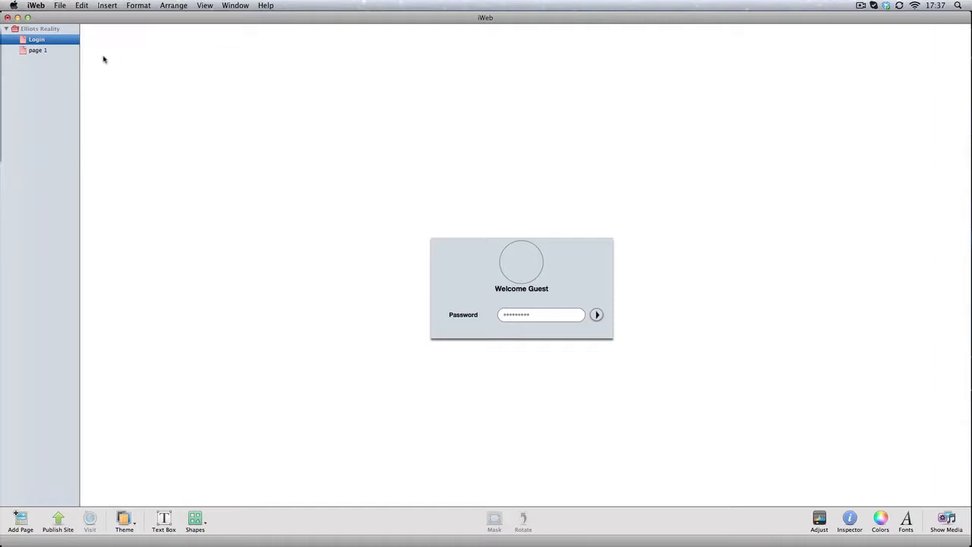
Look over page 1 and return to the Login page.
left_click(38, 51)
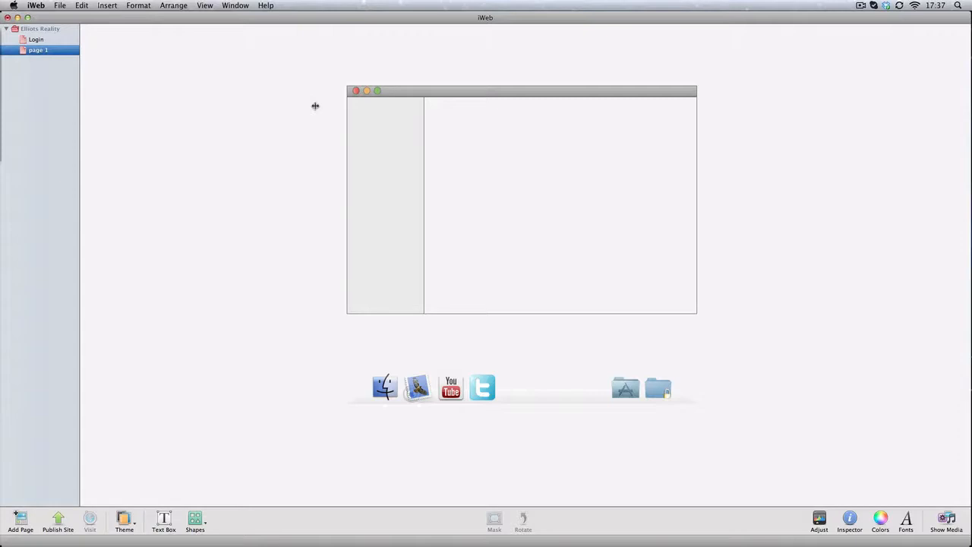
left_click(38, 41)
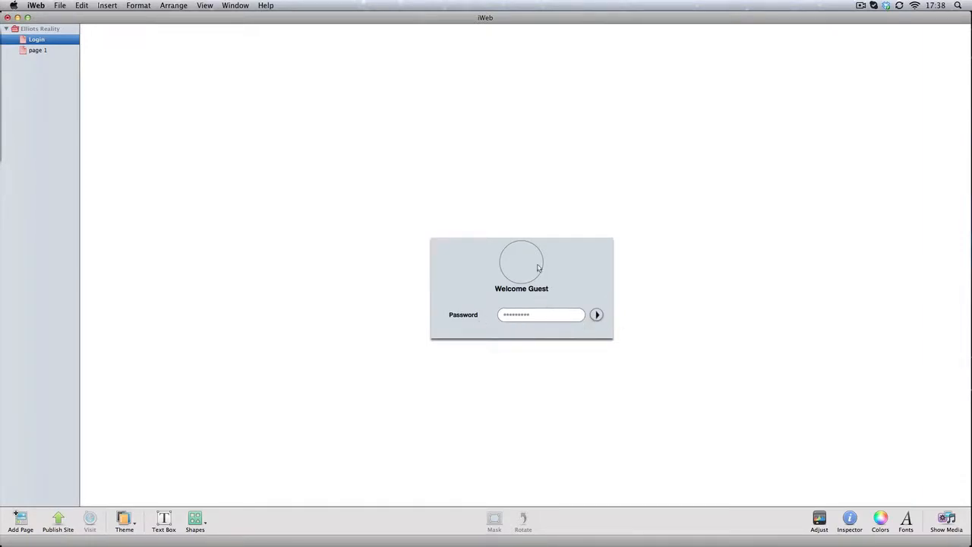
left_click(574, 188)
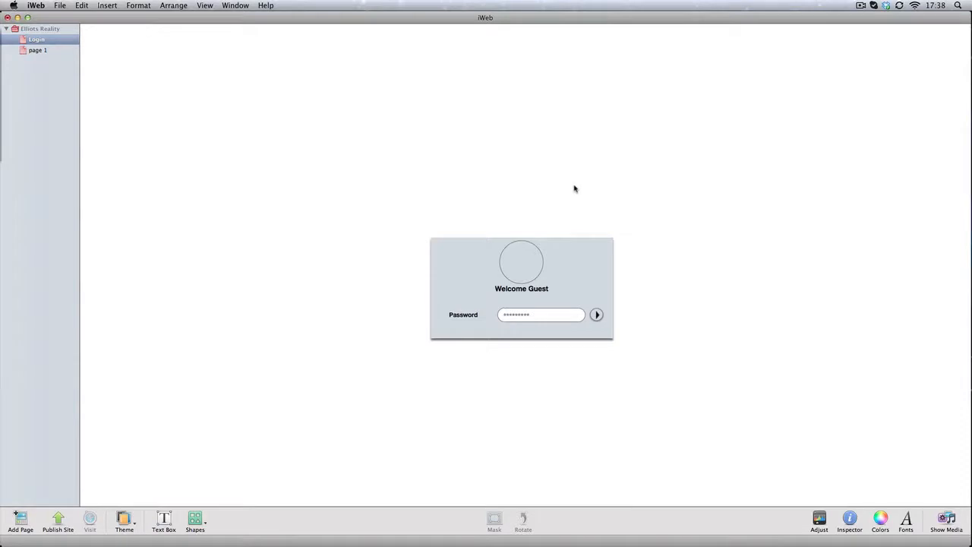
Extend the login panel's upper edge slightly upward and raise the empty circle inside it.
left_click(544, 247)
left_click_drag(523, 240, 530, 240)
left_click(531, 245)
left_click(539, 217)
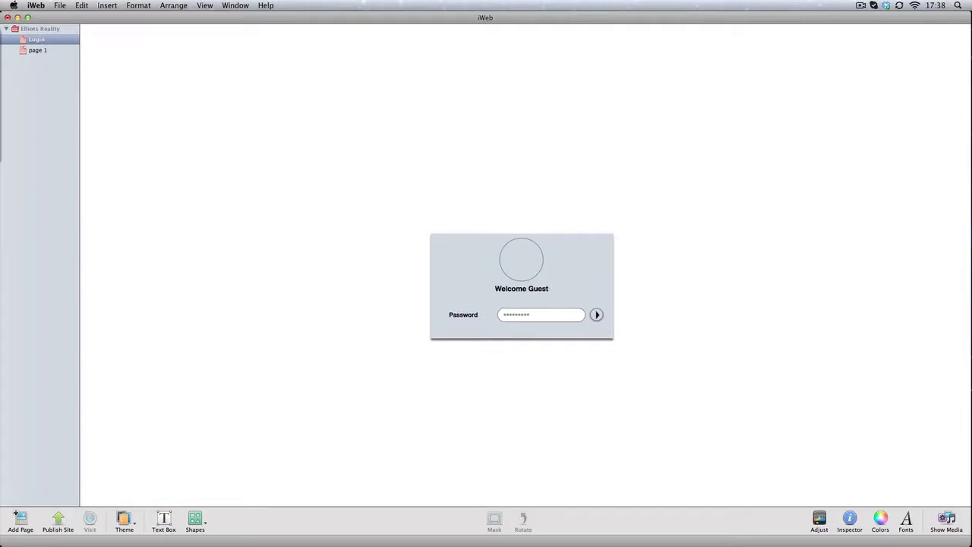
Switch to Finder, preview guest.pdf, and place it on the Login page in the blank area above the login panel.
key("super+Tab")
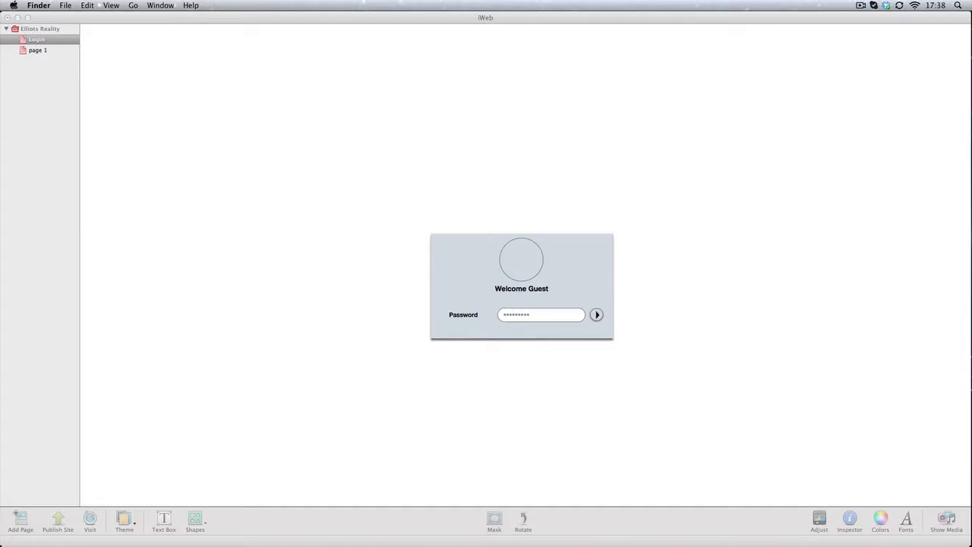
key("space")
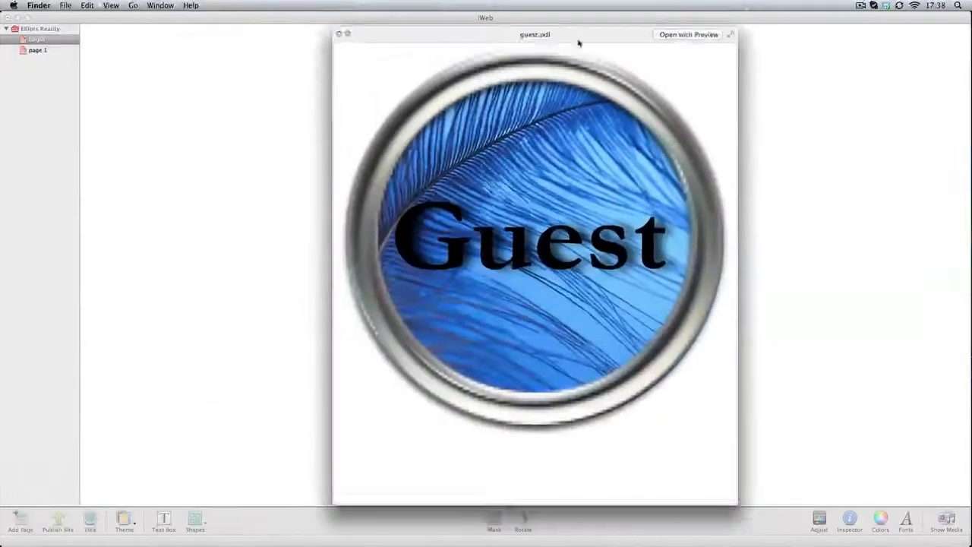
left_click_drag(578, 44, 709, 60)
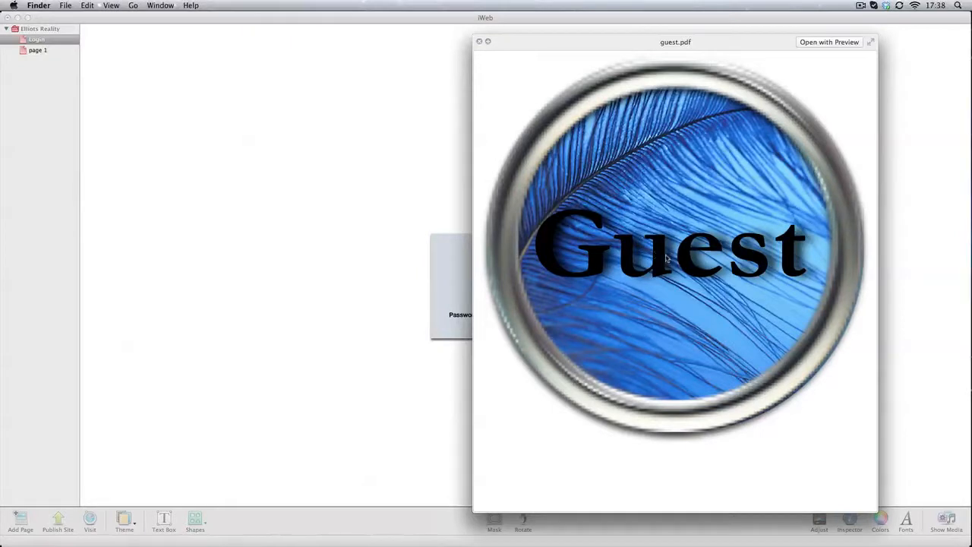
key("space")
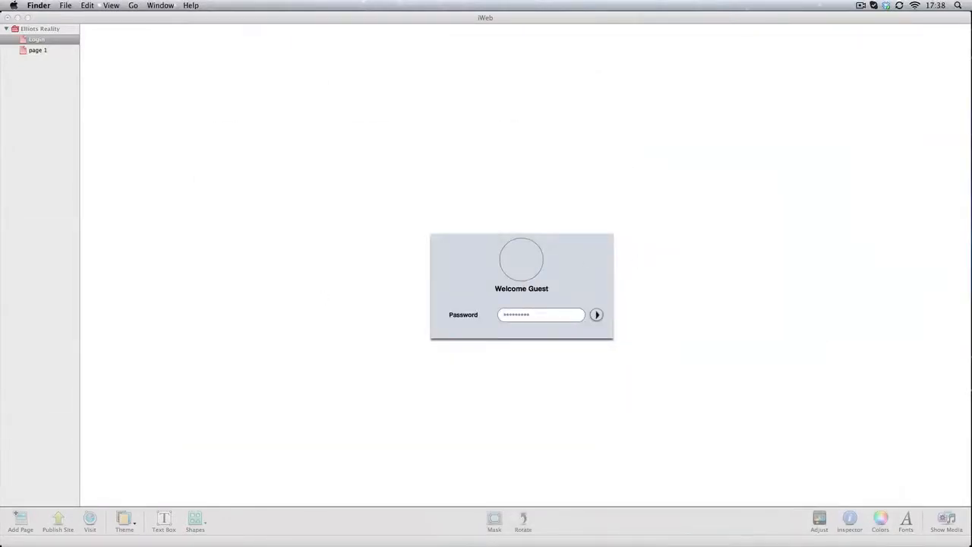
left_click_drag(192, 144, 662, 142)
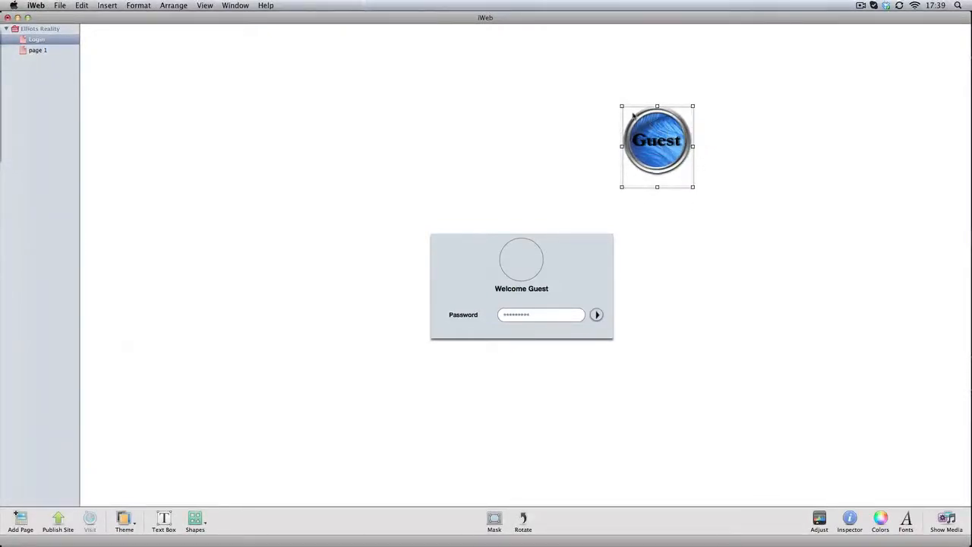
left_click_drag(634, 115, 591, 131)
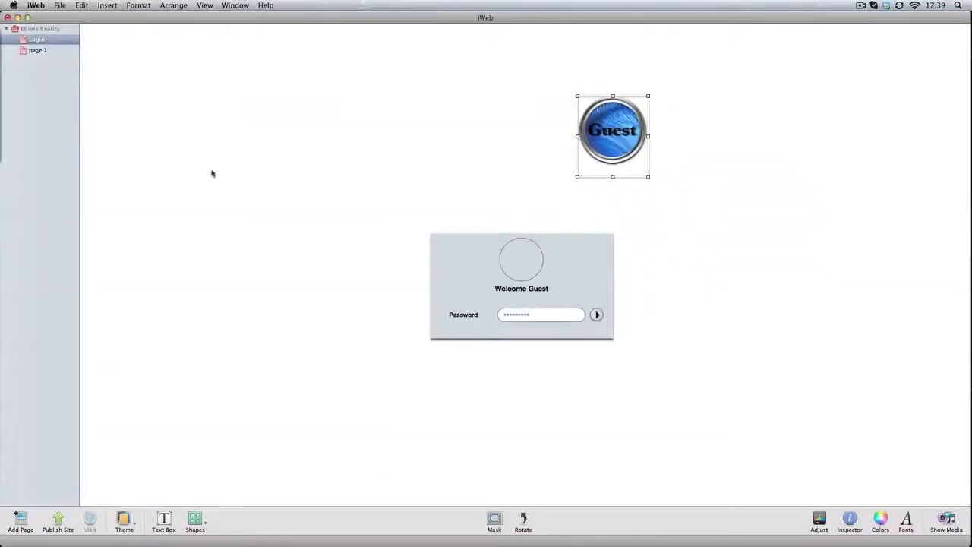
Remove the outline around the Guest image by setting its stroke to None.
left_click_drag(0, 32, 320, 34)
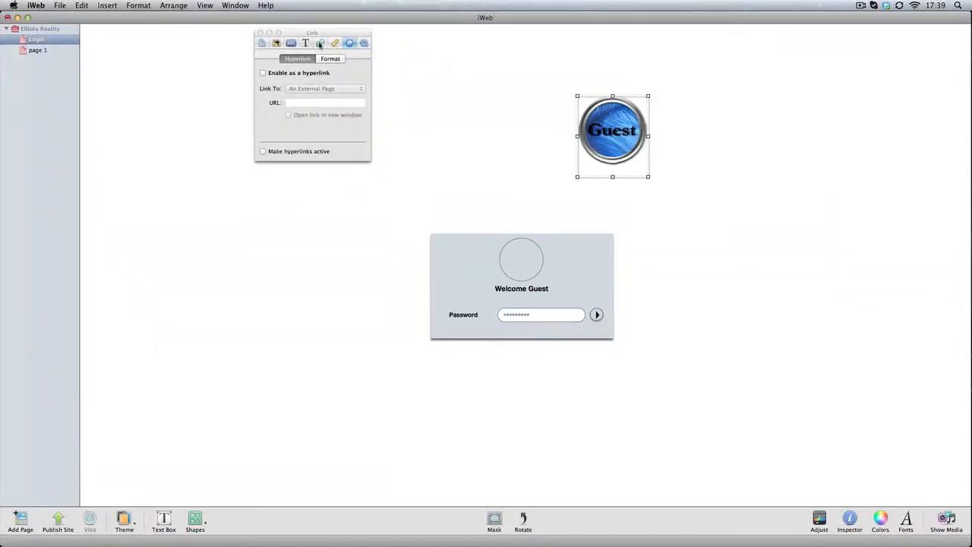
left_click(320, 43)
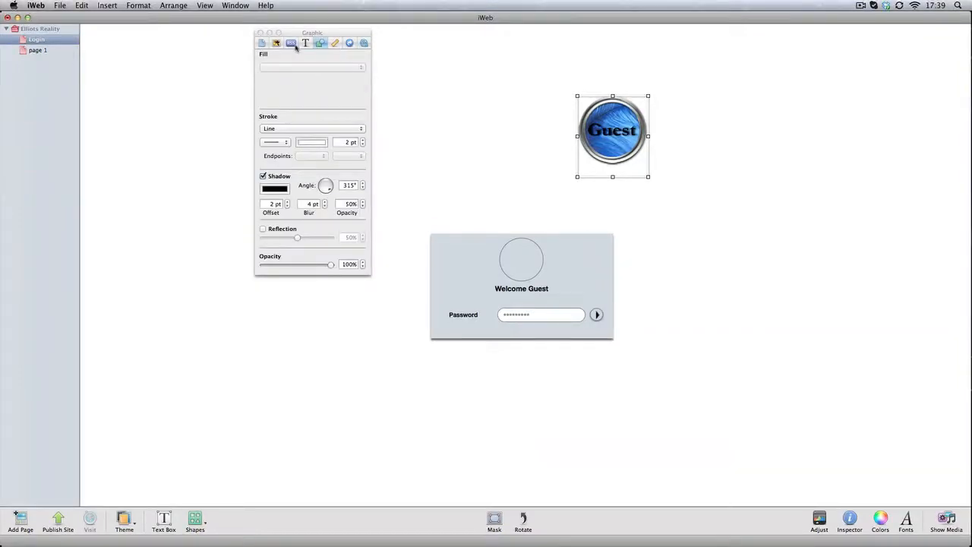
left_click(264, 45)
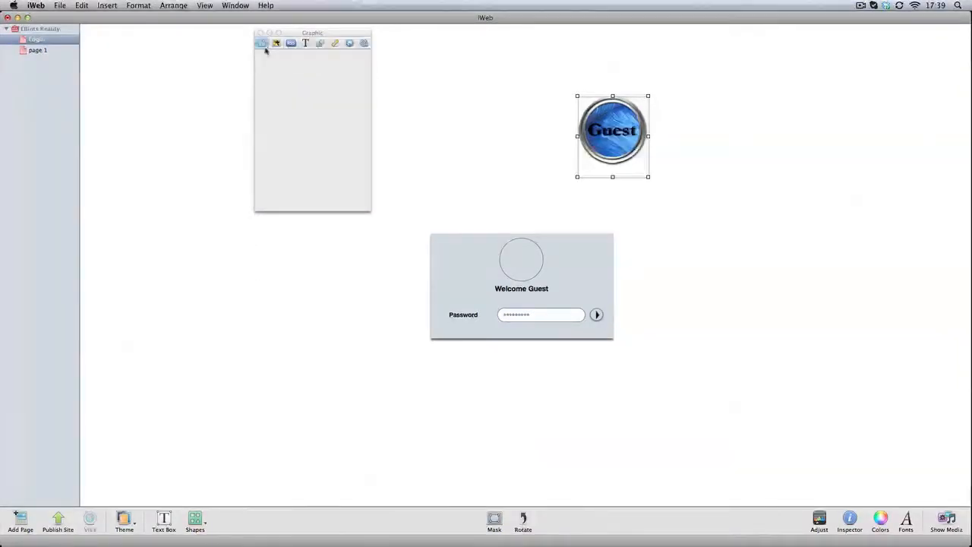
left_click(320, 43)
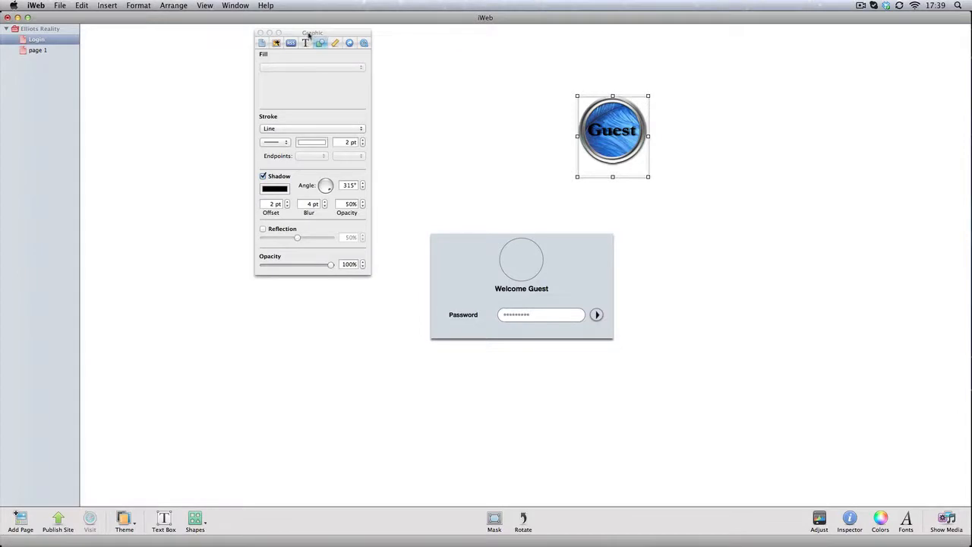
left_click(276, 130)
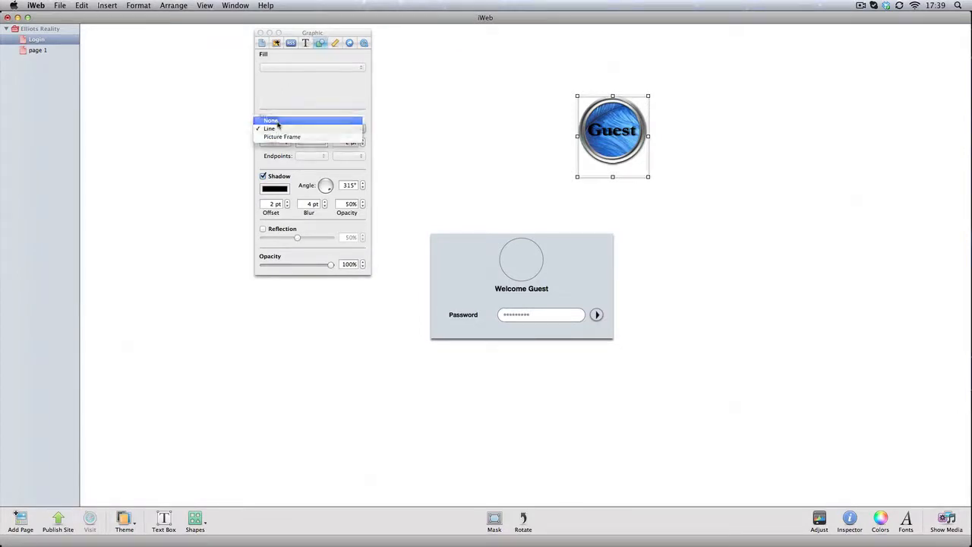
left_click(278, 120)
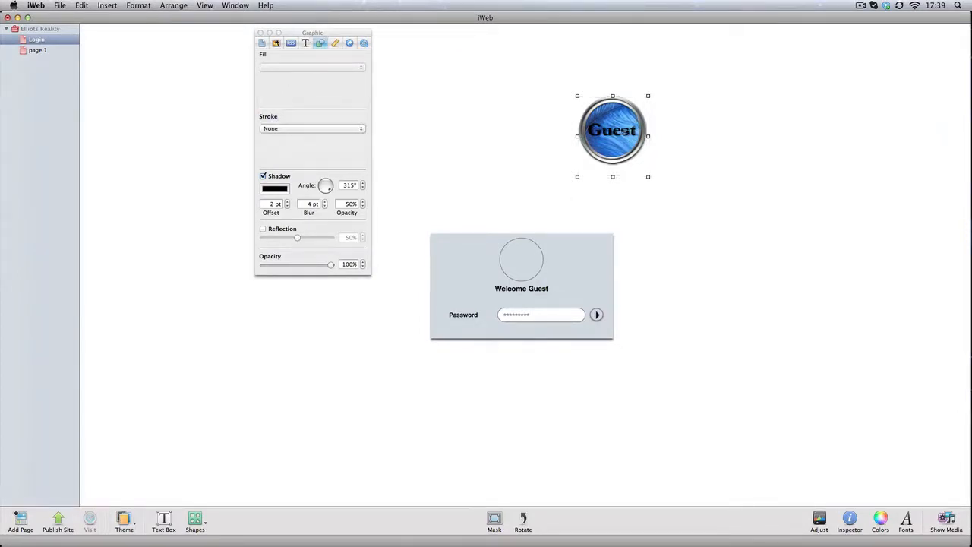
Shrink the Guest image to the circle's size and put it in place of the deleted circle above Welcome Guest.
left_click_drag(648, 176, 590, 182)
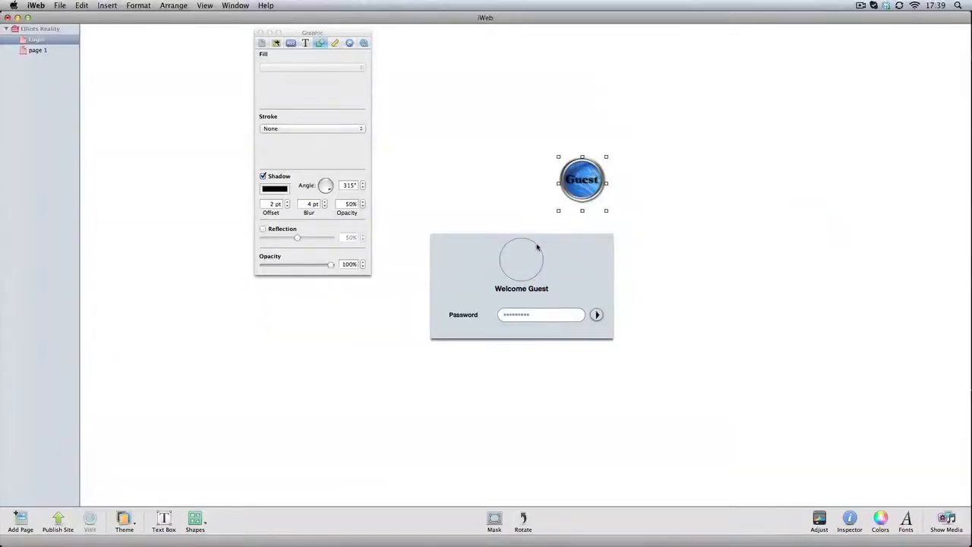
left_click(538, 247)
key("Delete")
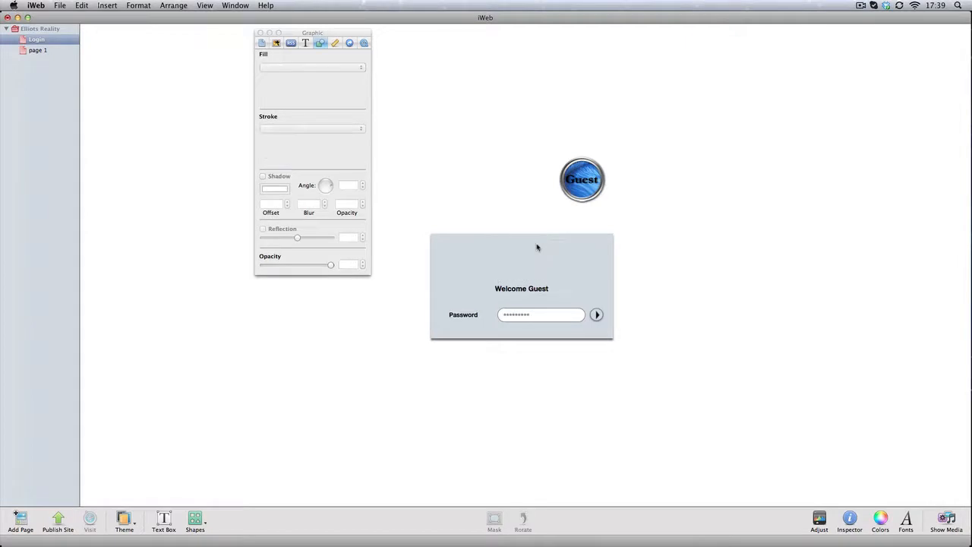
left_click_drag(592, 175, 528, 253)
left_click(540, 215)
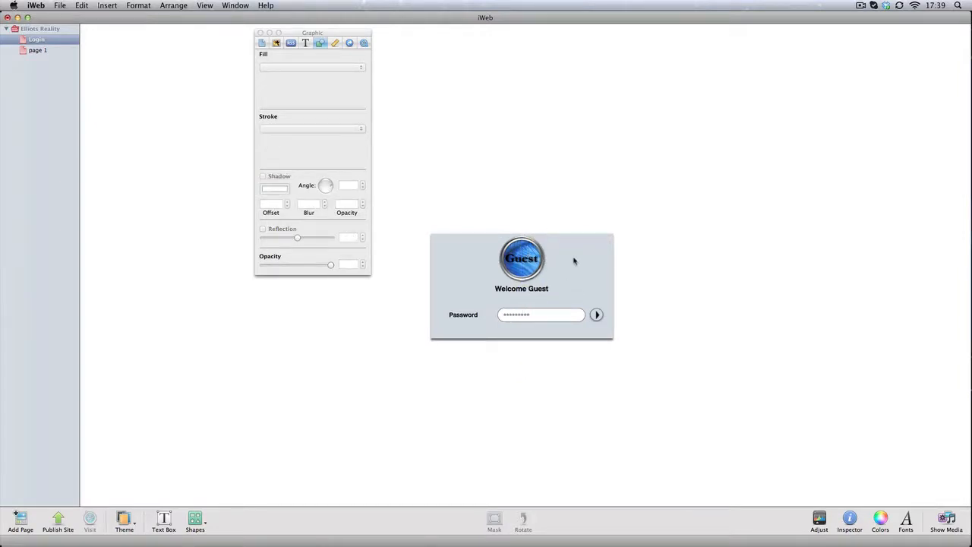
Set the stroke of the rounded password field in the login panel to None.
left_click(541, 319)
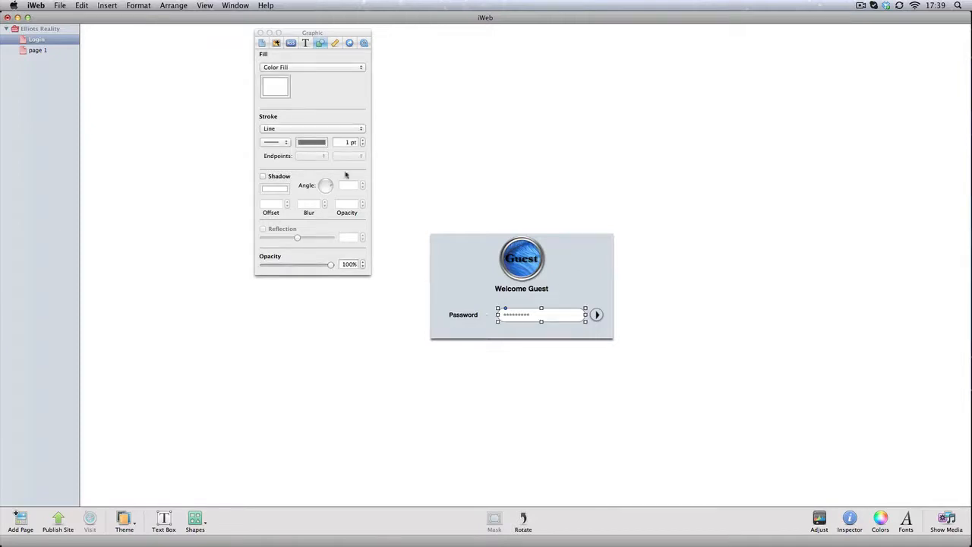
left_click(312, 129)
left_click(280, 125)
left_click(641, 147)
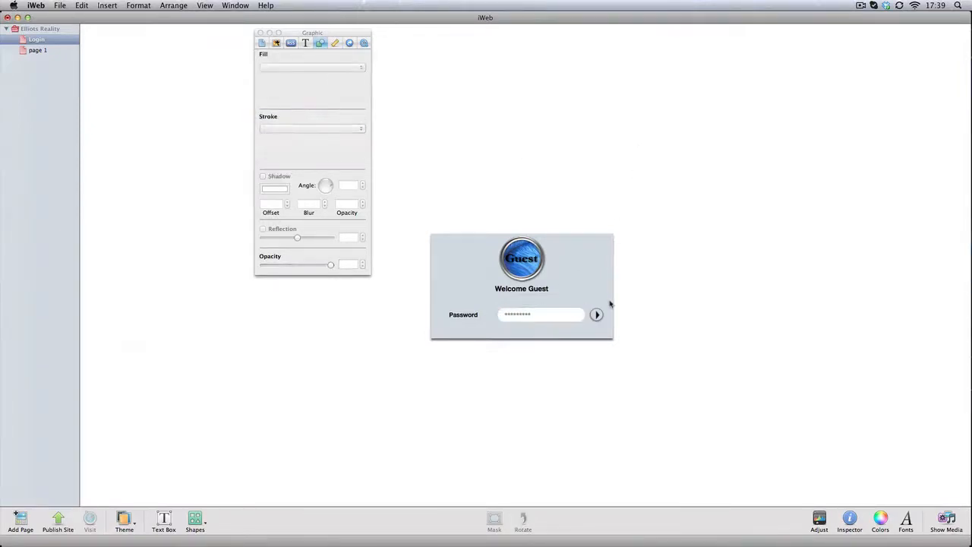
Add a shadow to the rounded password field, angled straight down at about 269°, and close the inspector.
left_click(531, 322)
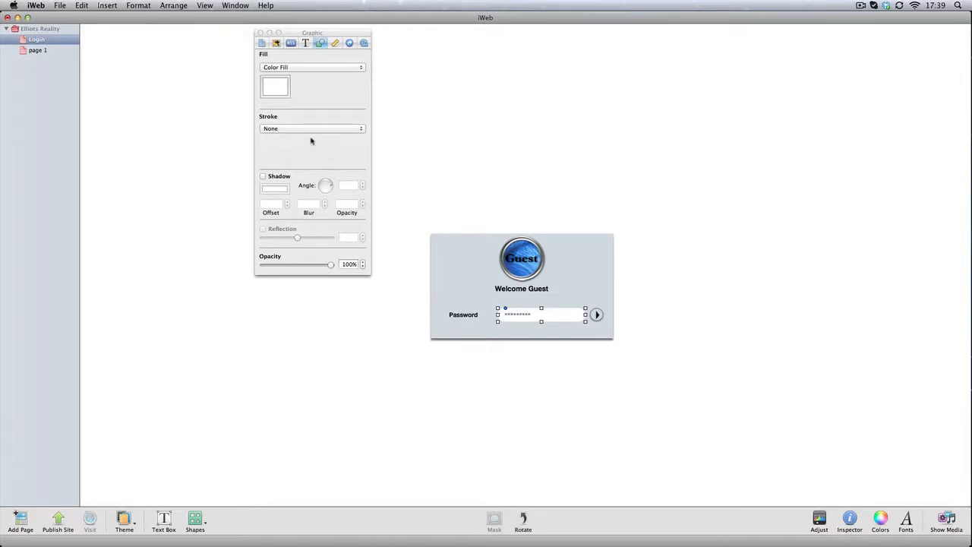
left_click(274, 180)
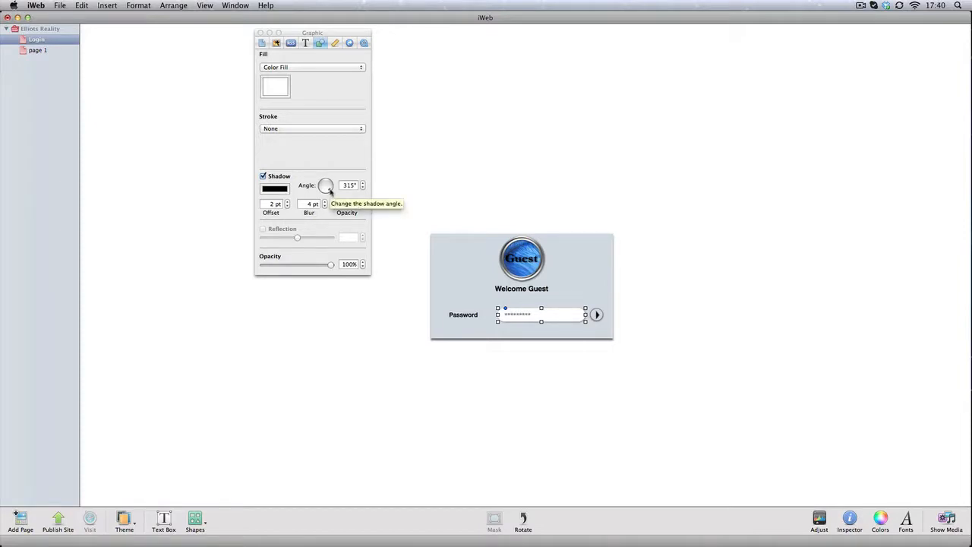
left_click_drag(329, 190, 326, 196)
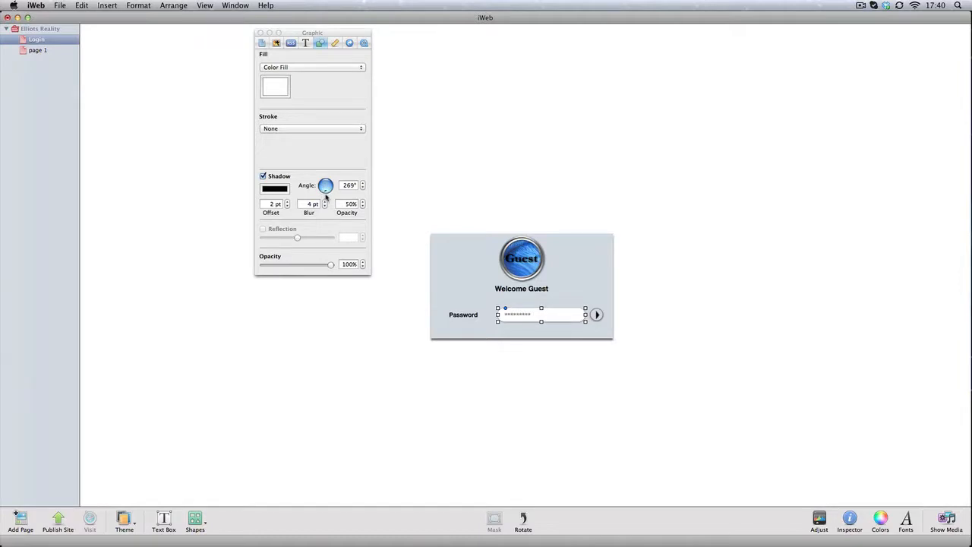
left_click_drag(327, 197, 327, 196)
left_click(551, 326)
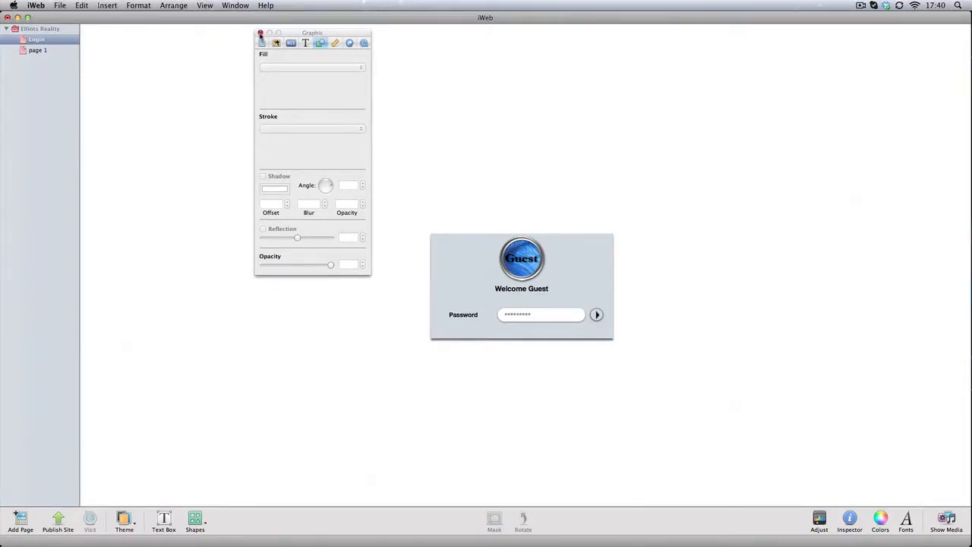
left_click(261, 35)
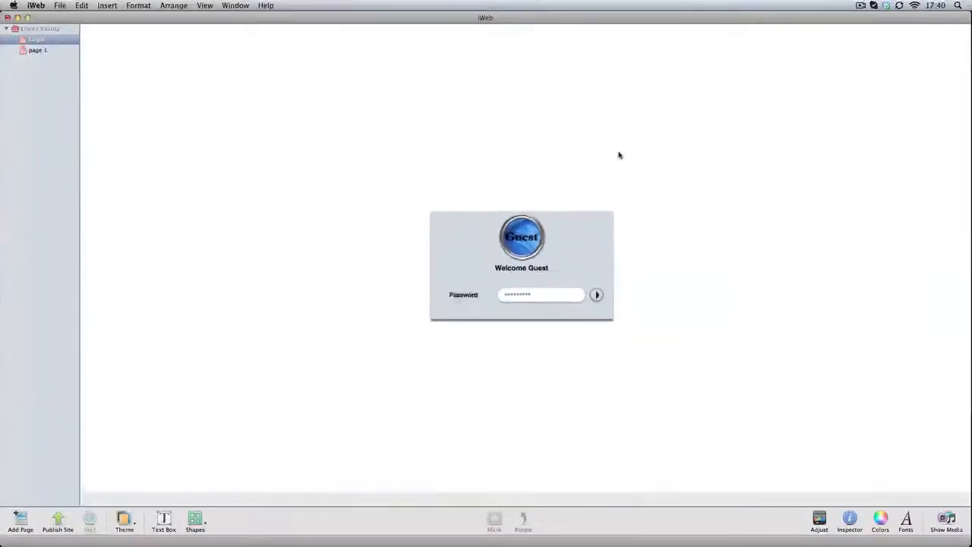
Move the login panel with all its elements together up near the top of the page.
left_click_drag(666, 373, 397, 206)
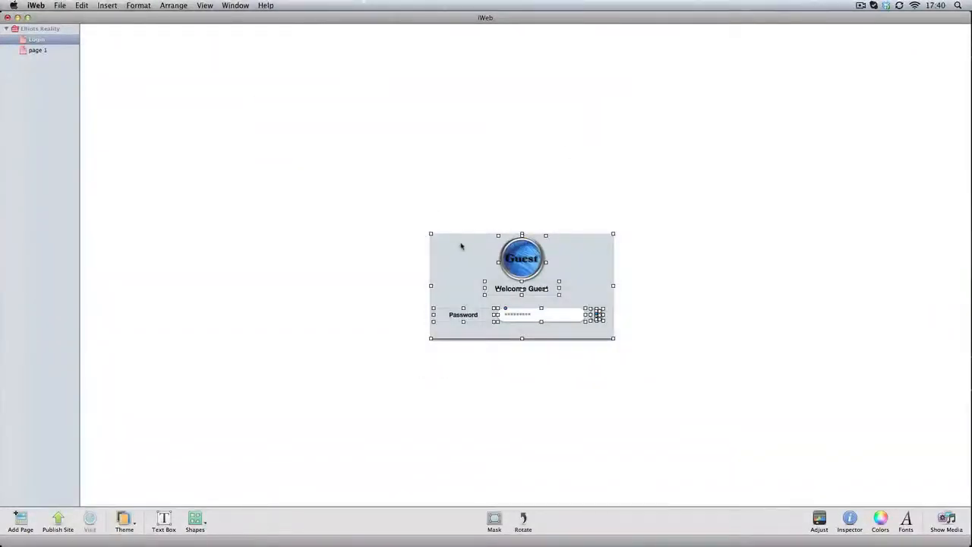
left_click_drag(462, 245, 457, 108)
left_click(687, 261)
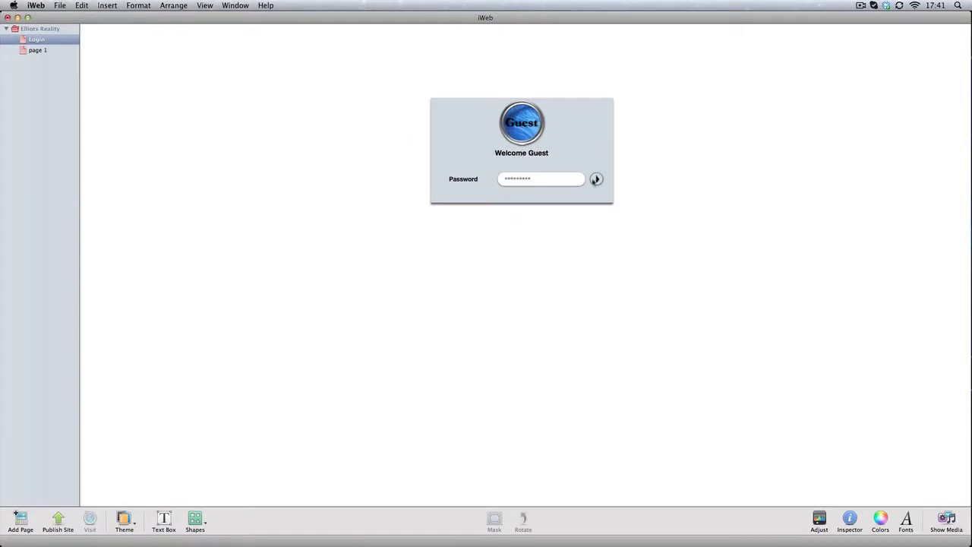
Shrink the Guest image slightly and nudge it down to sit evenly between the panel's upper edge and Welcome Guest.
left_click(523, 149)
left_click_drag(523, 153, 522, 141)
left_click(560, 95)
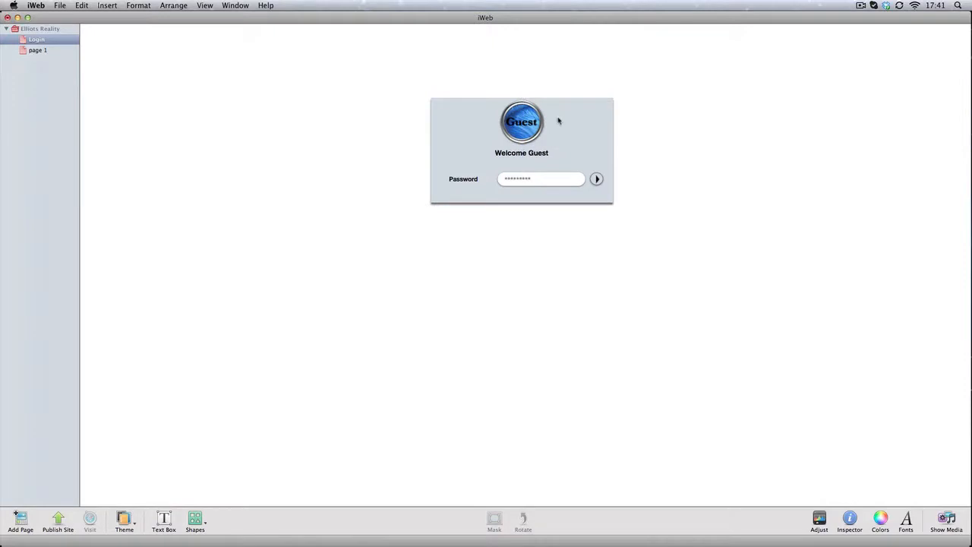
left_click_drag(524, 123, 526, 126)
left_click(568, 93)
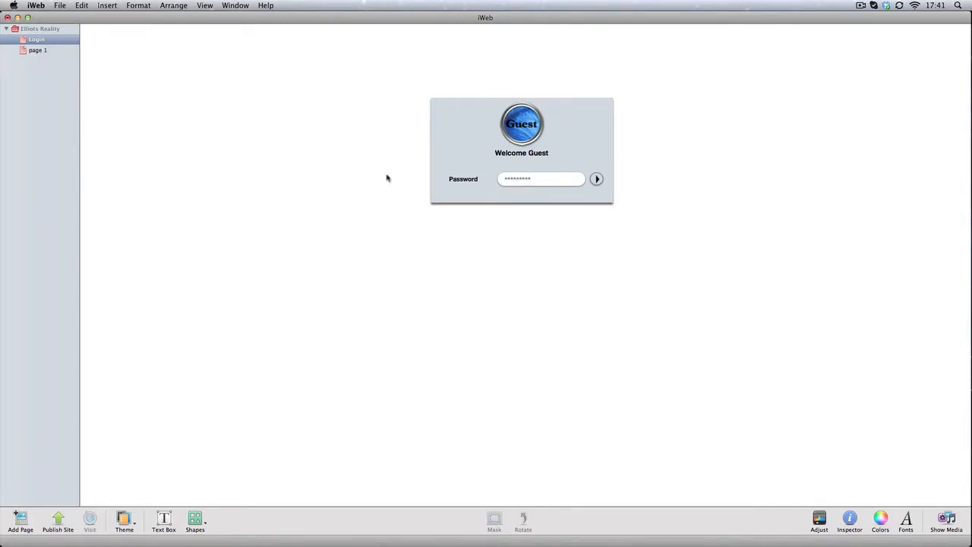
Rename page 1 as Home.
left_click(34, 50)
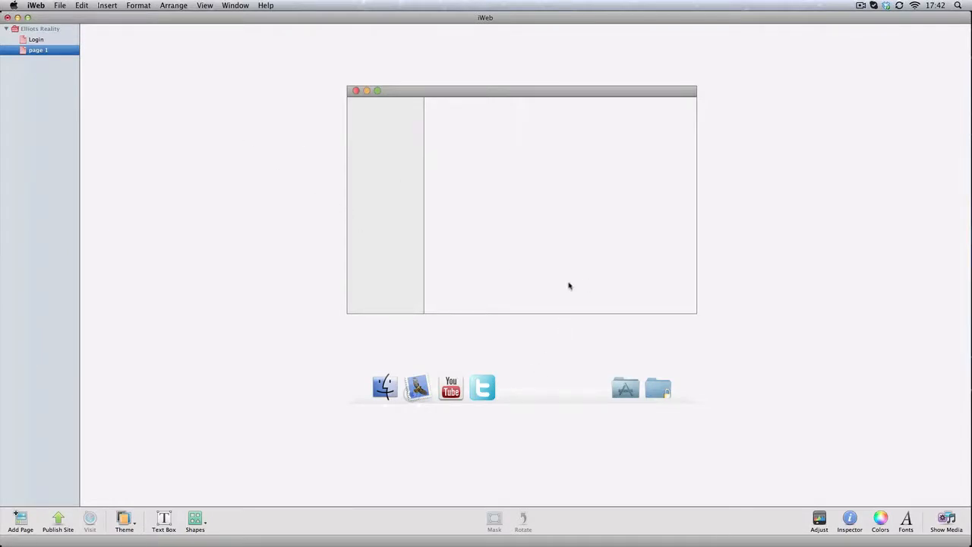
left_click(40, 51)
type("Home")
key("Return")
On the Login page, hyperlink the circle of the arrow button to the Home page of the site.
left_click(38, 39)
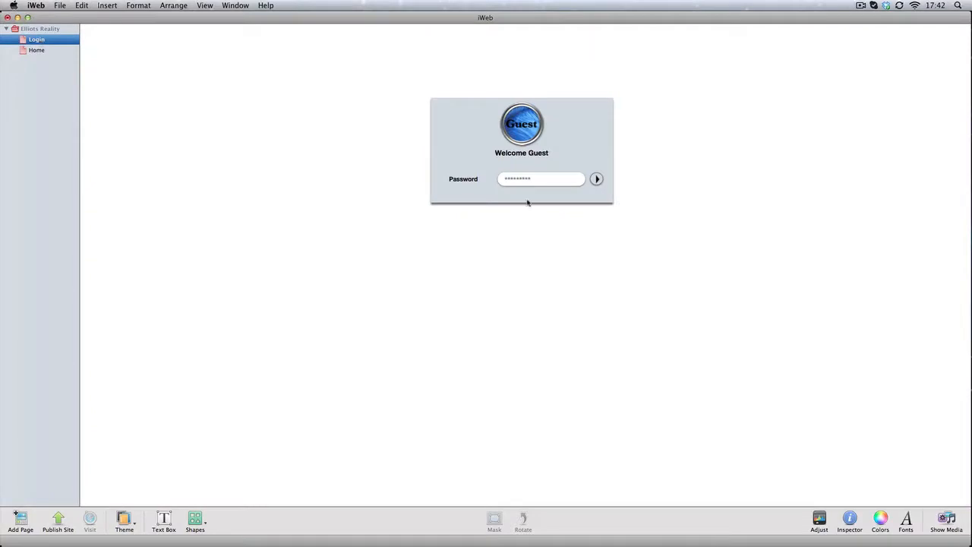
left_click(596, 180)
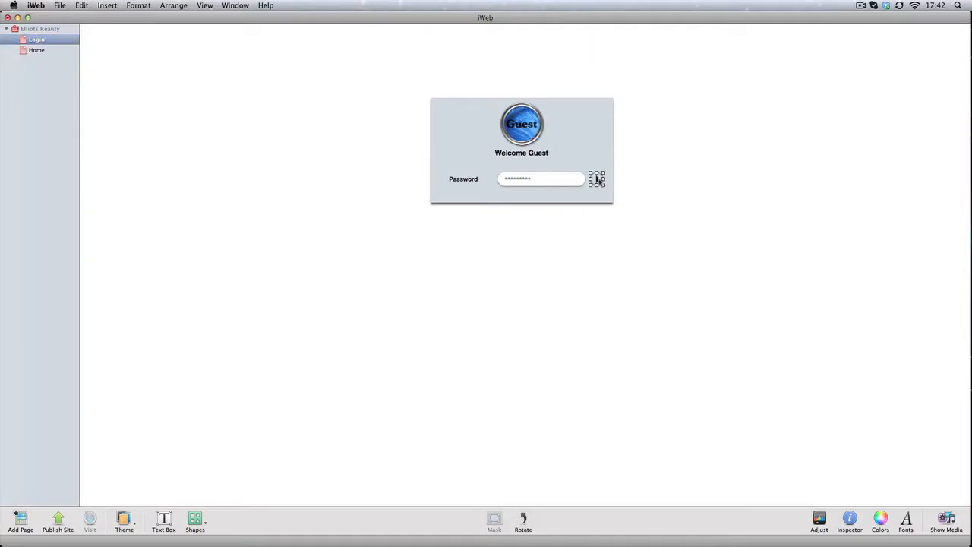
left_click_drag(0, 41, 294, 35)
left_click(338, 46)
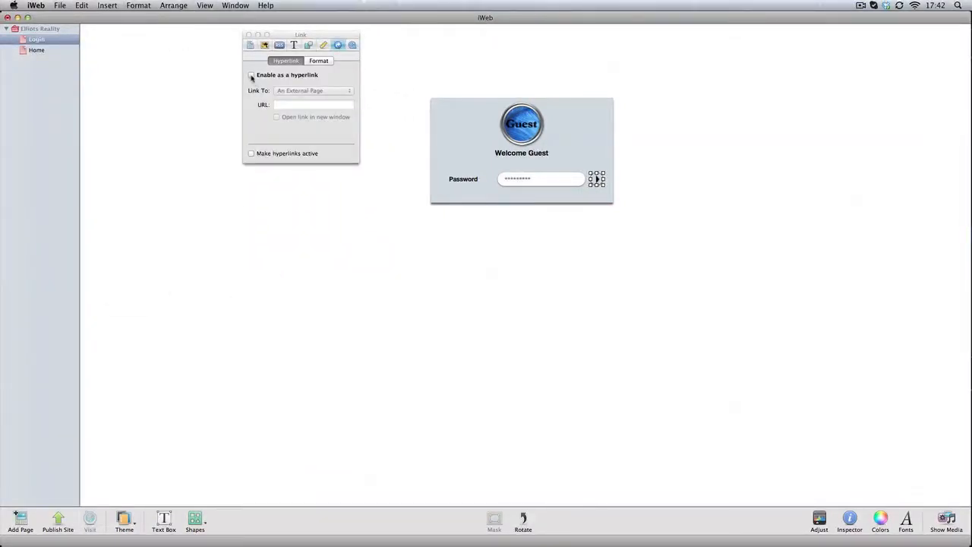
left_click(252, 75)
left_click(307, 91)
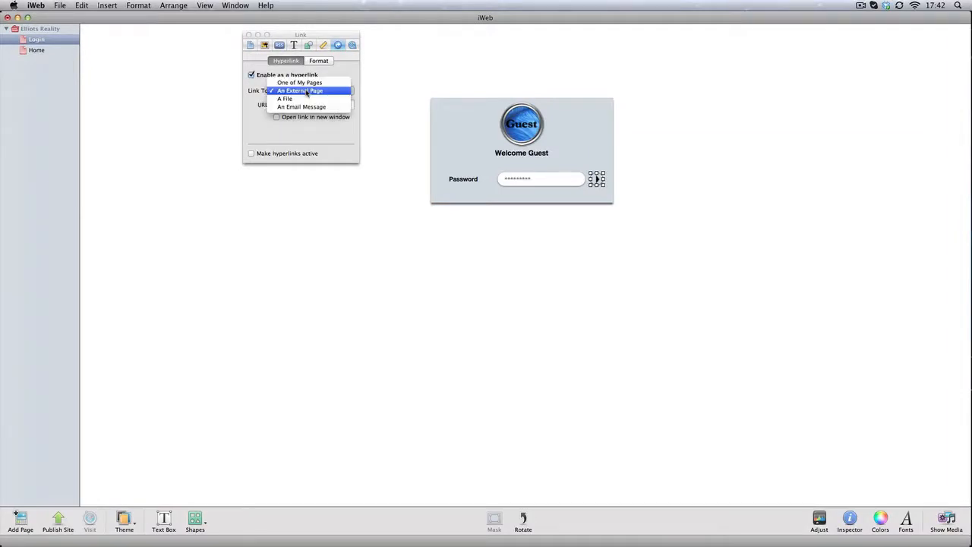
left_click(317, 83)
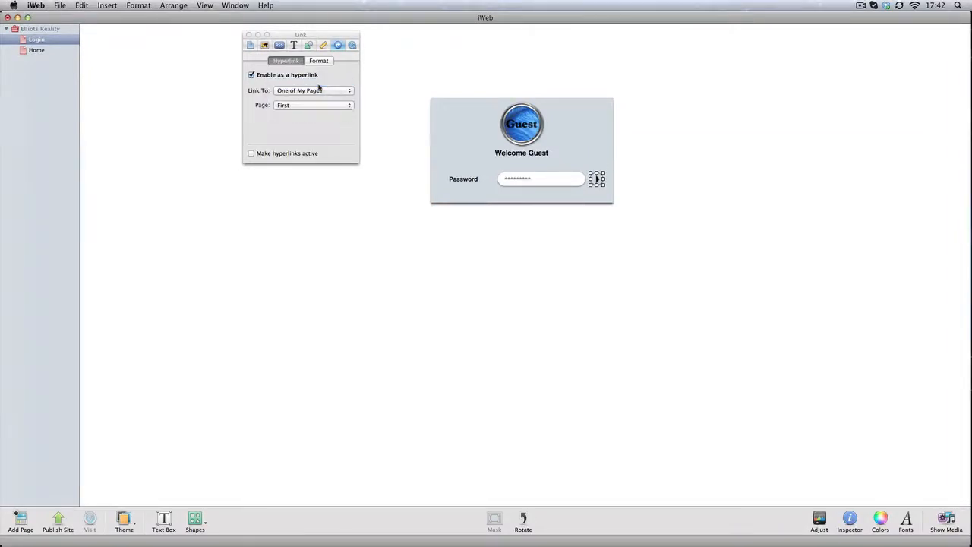
left_click(314, 105)
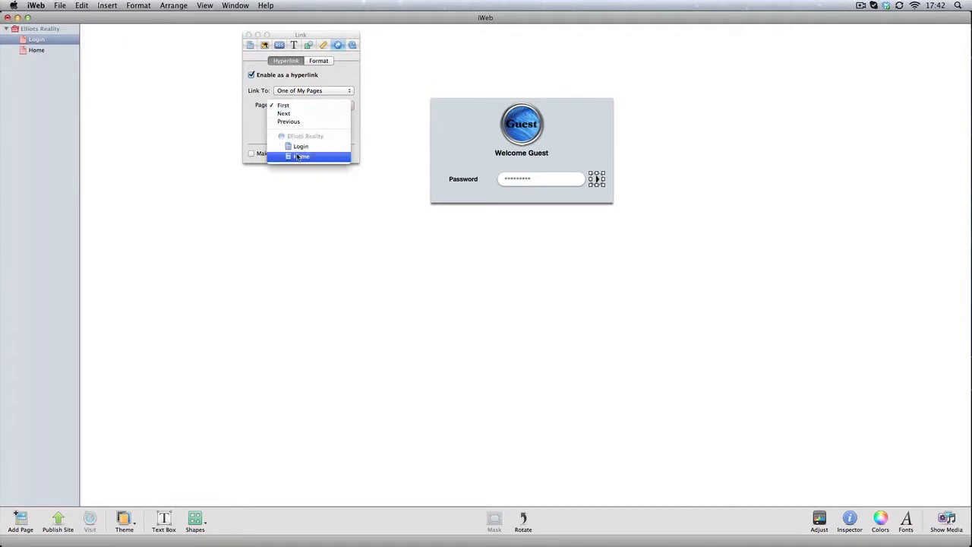
left_click(301, 157)
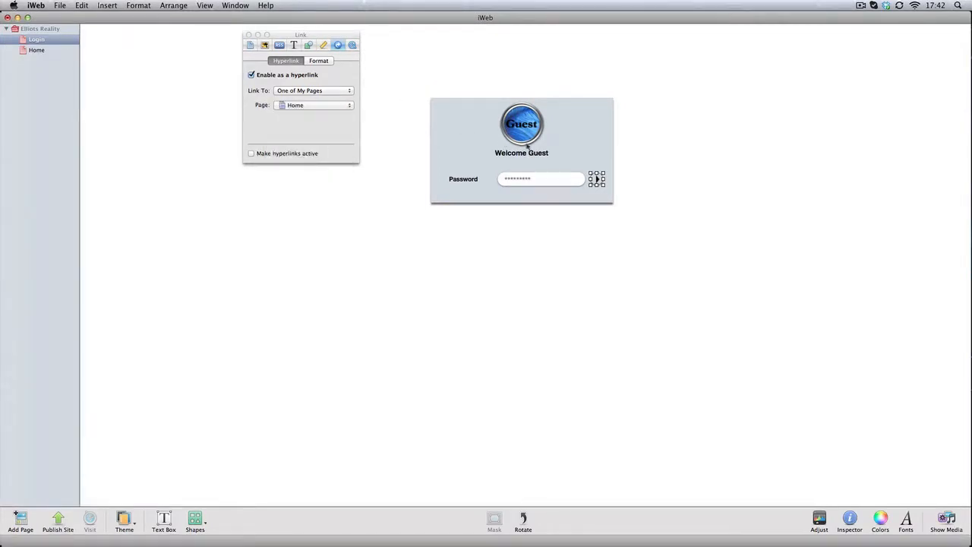
left_click(682, 120)
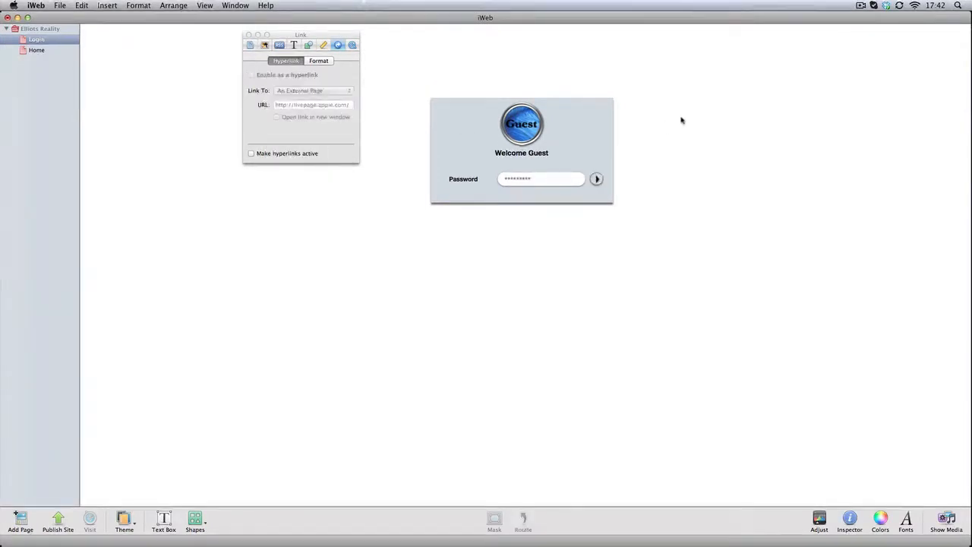
Hyperlink the small arrow inside the circle to the Home page as well, using One of My Pages.
left_click(597, 179)
left_click(265, 76)
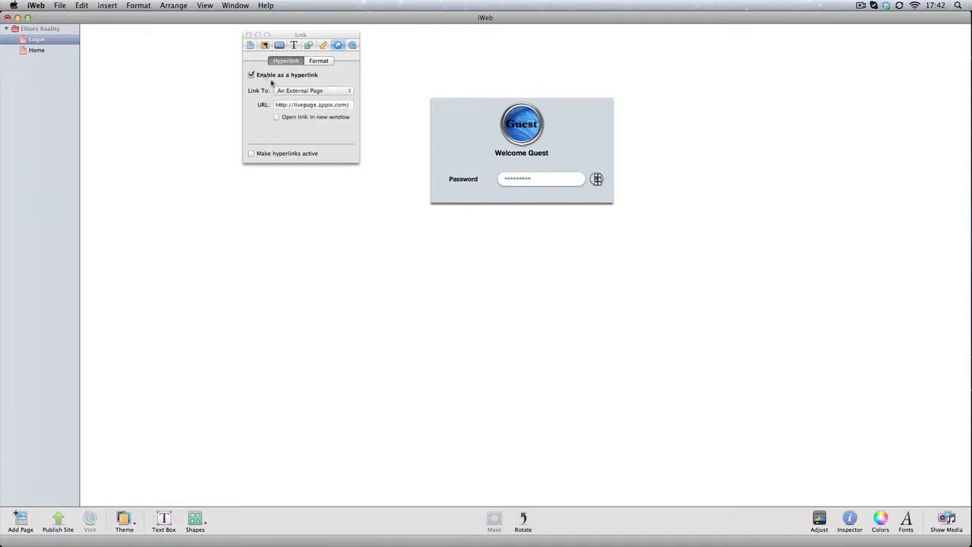
left_click(310, 92)
left_click(308, 82)
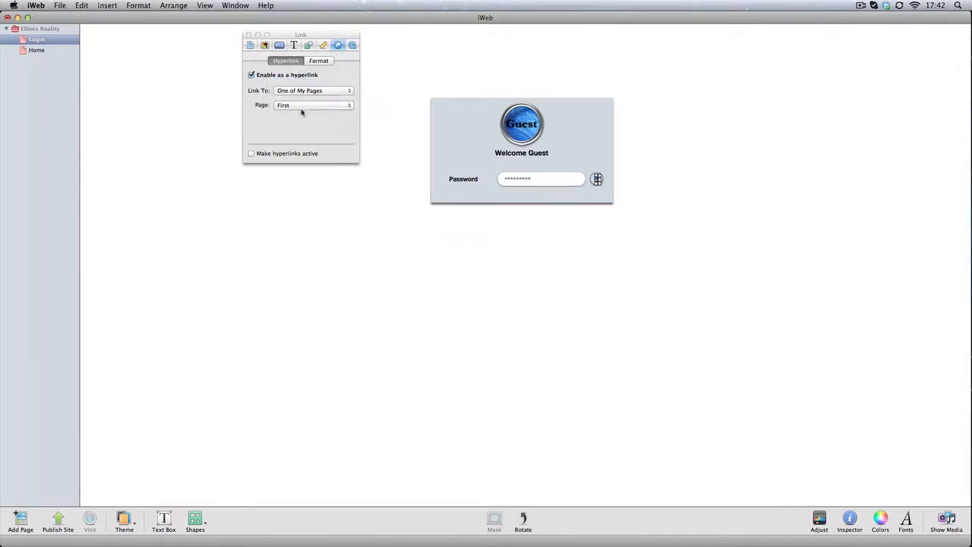
left_click(314, 93)
left_click(300, 90)
left_click(308, 111)
left_click(301, 157)
left_click(402, 86)
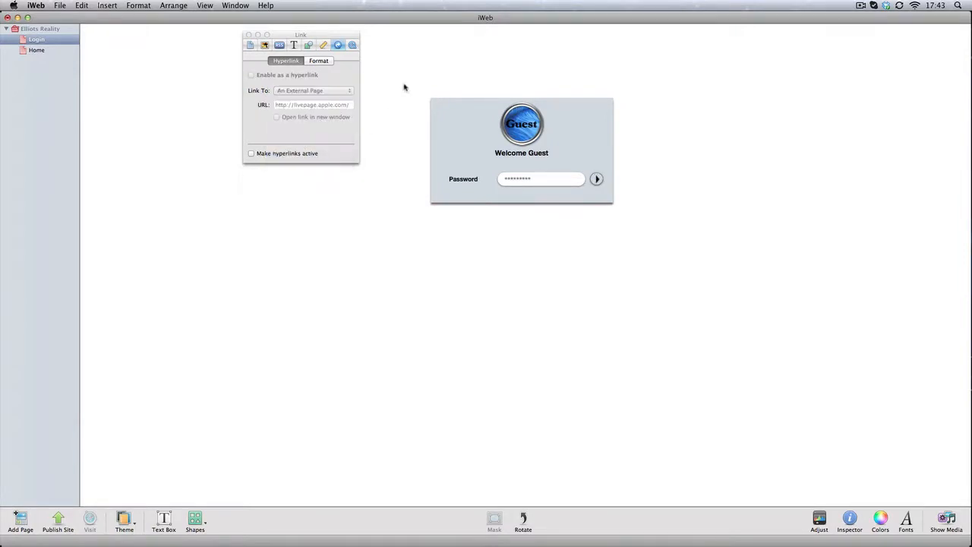
Make the hyperlinks active and test the arrow button's link from the Login page.
left_click(252, 154)
left_click(249, 36)
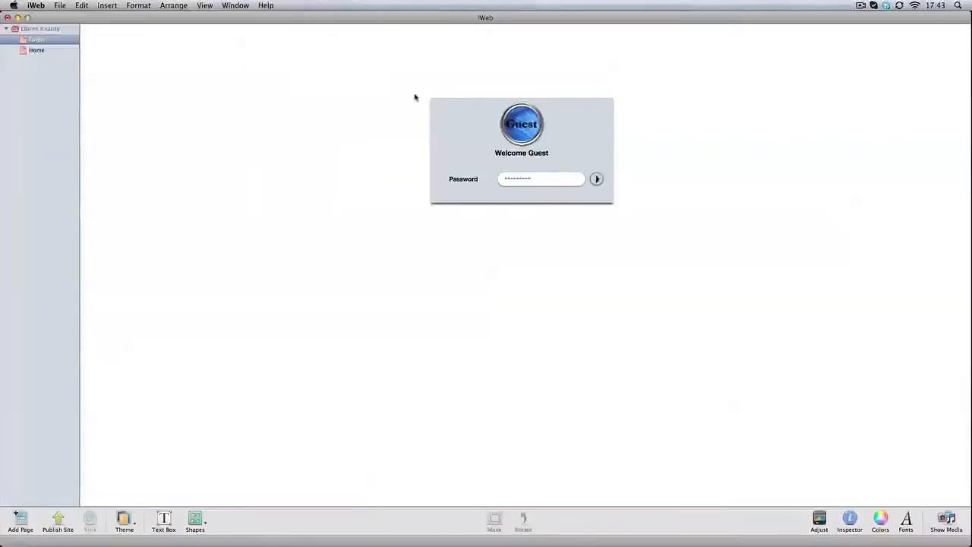
left_click(597, 179)
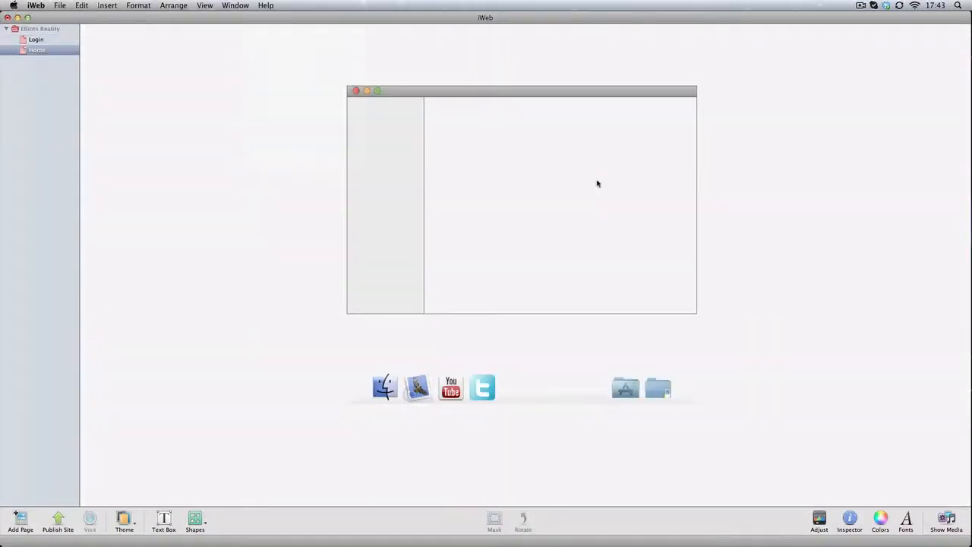
left_click(38, 40)
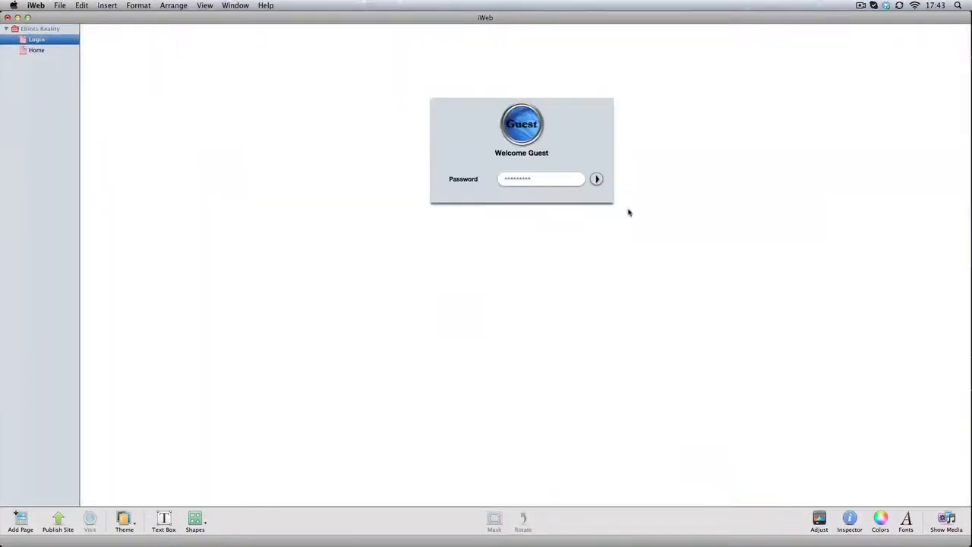
left_click(596, 179)
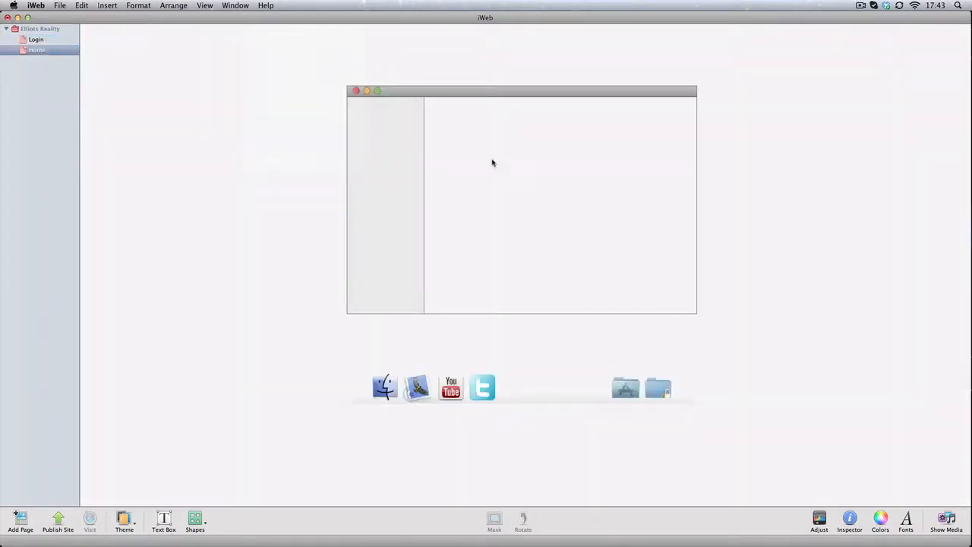
Hyperlink the red close button of the Home page's window graphic to the Login page and close the inspector.
left_click(361, 94)
left_click(357, 91)
left_click(850, 520)
left_click_drag(342, 37, 284, 49)
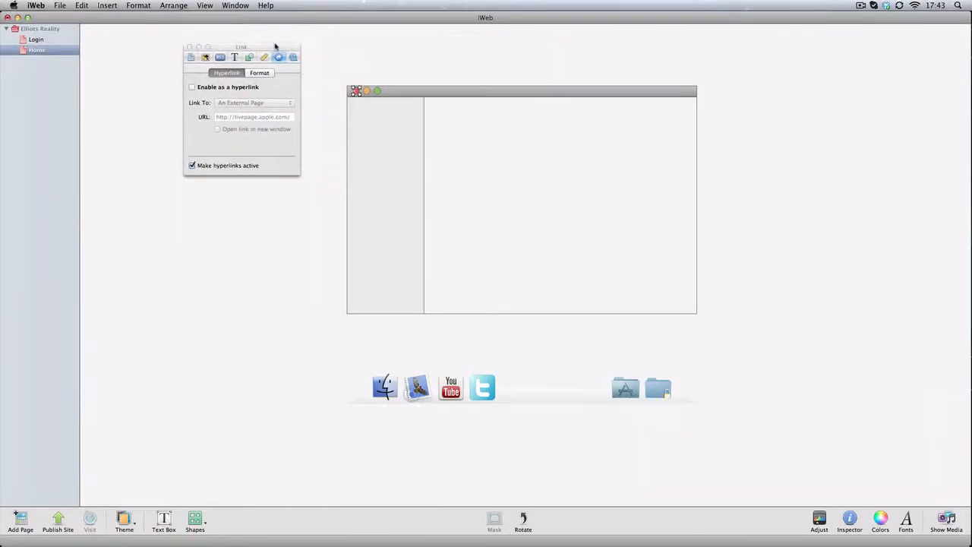
left_click(226, 89)
left_click(254, 102)
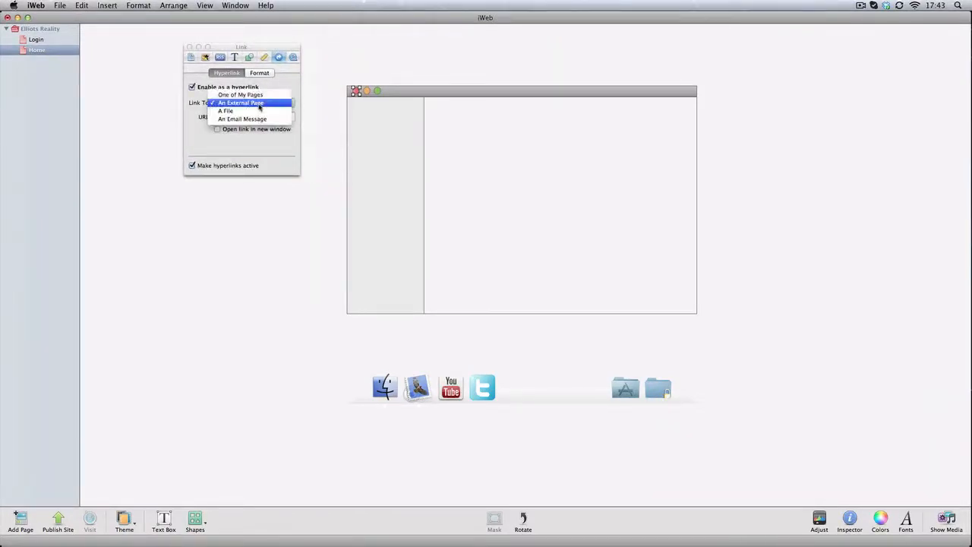
left_click(251, 94)
left_click(251, 119)
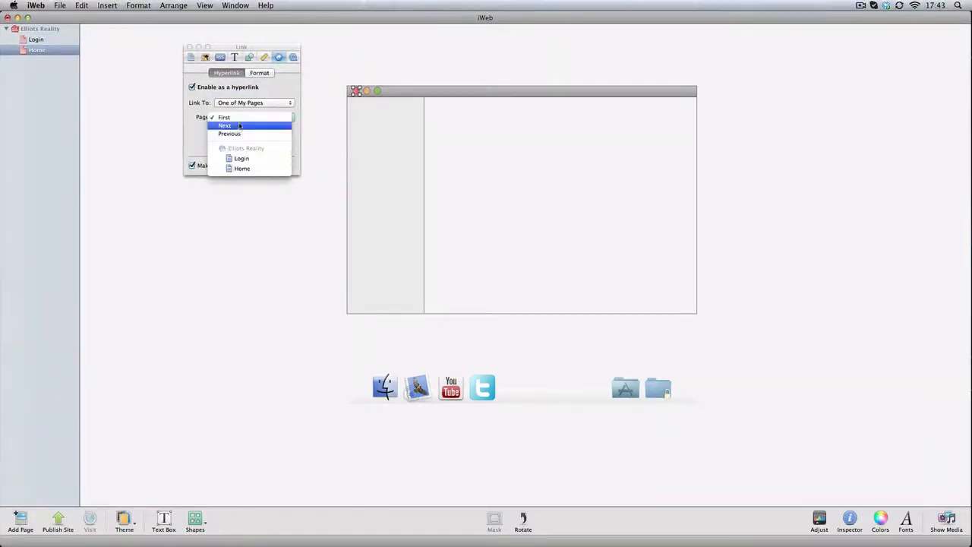
left_click(240, 159)
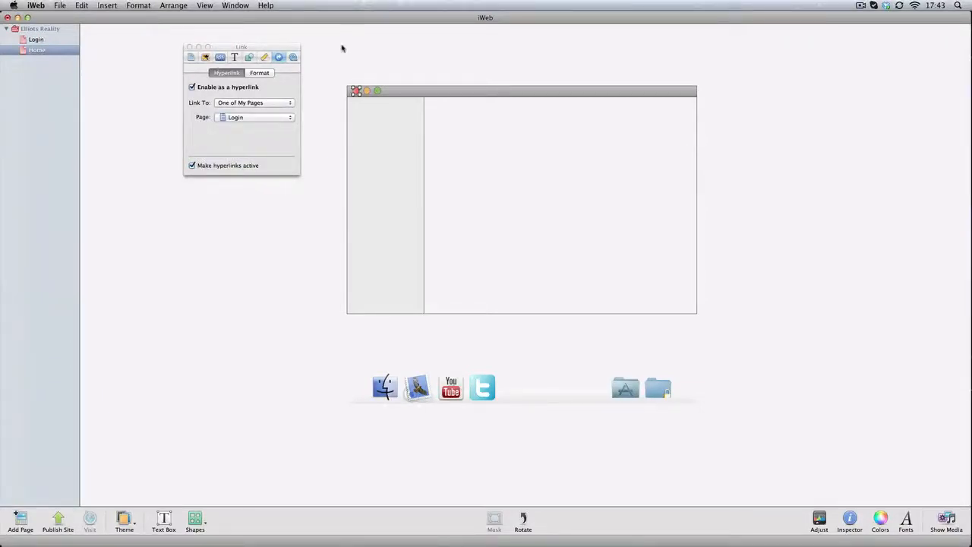
left_click(190, 47)
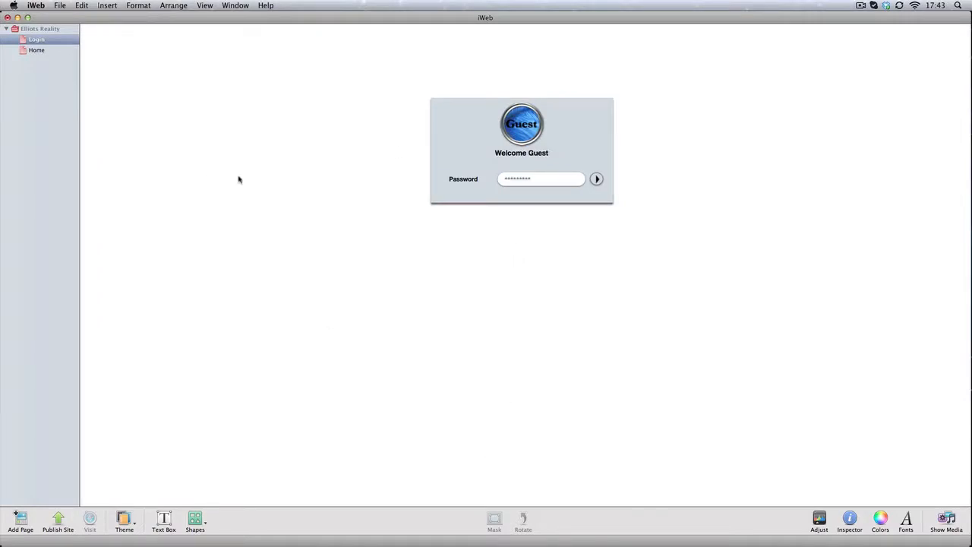
Add a plain line shape to the Home page and place it diagonally on the dock beside the applications folder.
left_click(36, 50)
left_click(293, 146)
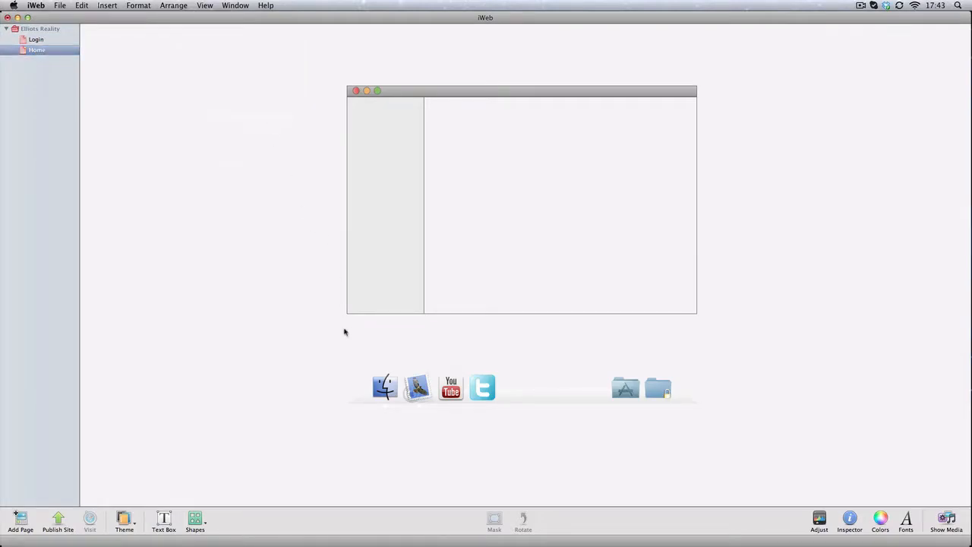
left_click(420, 406)
left_click(430, 418)
left_click(205, 521)
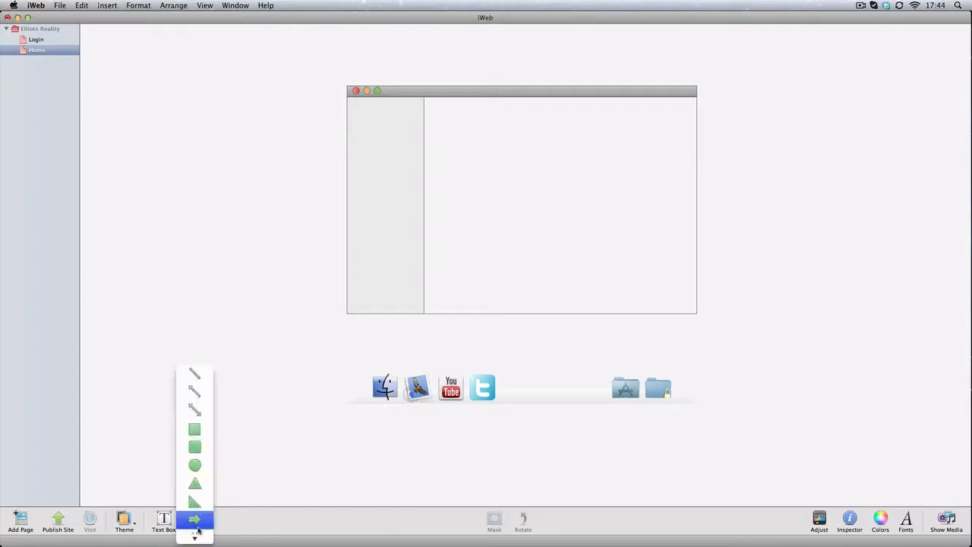
scroll(210, 451, "down", 4)
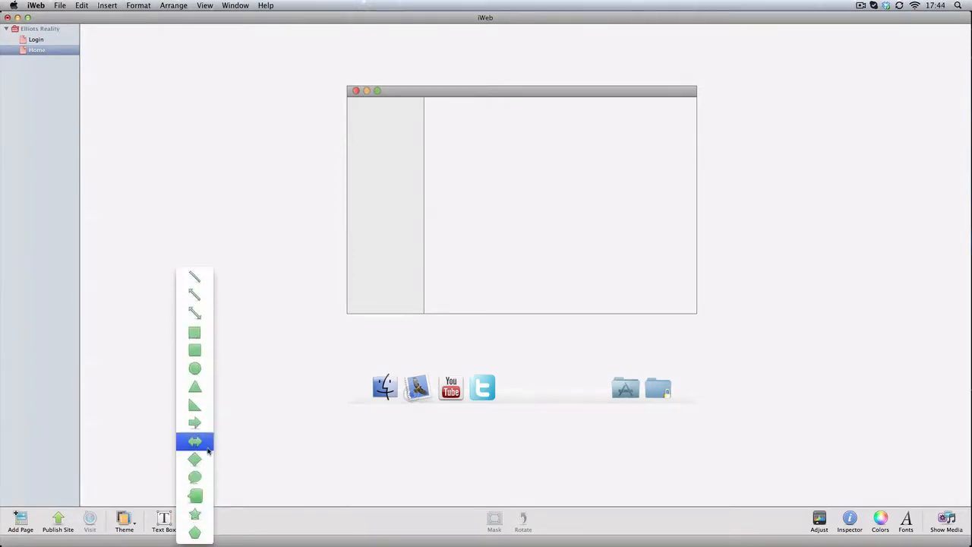
left_click(198, 279)
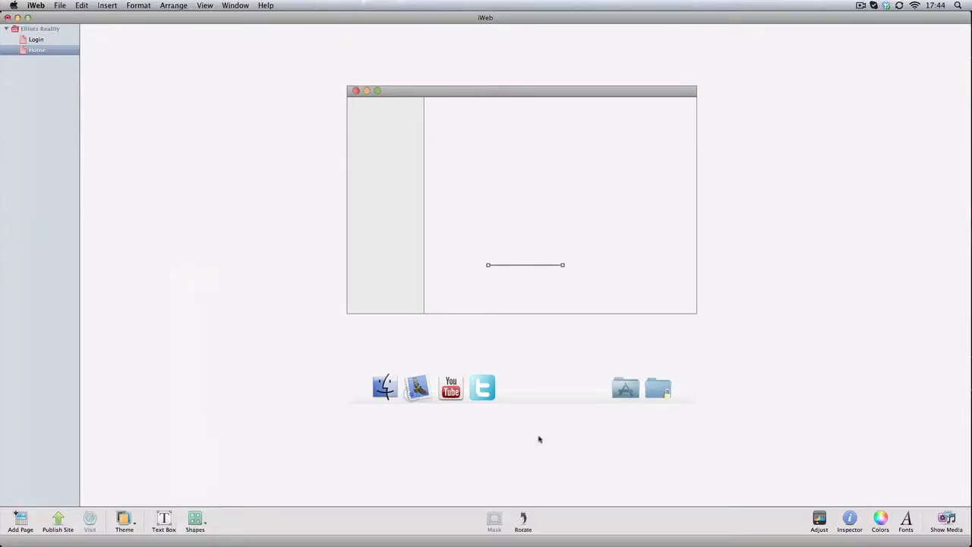
left_click_drag(536, 267, 604, 398)
Give the diagonal dock line a dotted stroke with a thickness of 3 pt.
left_click(857, 521)
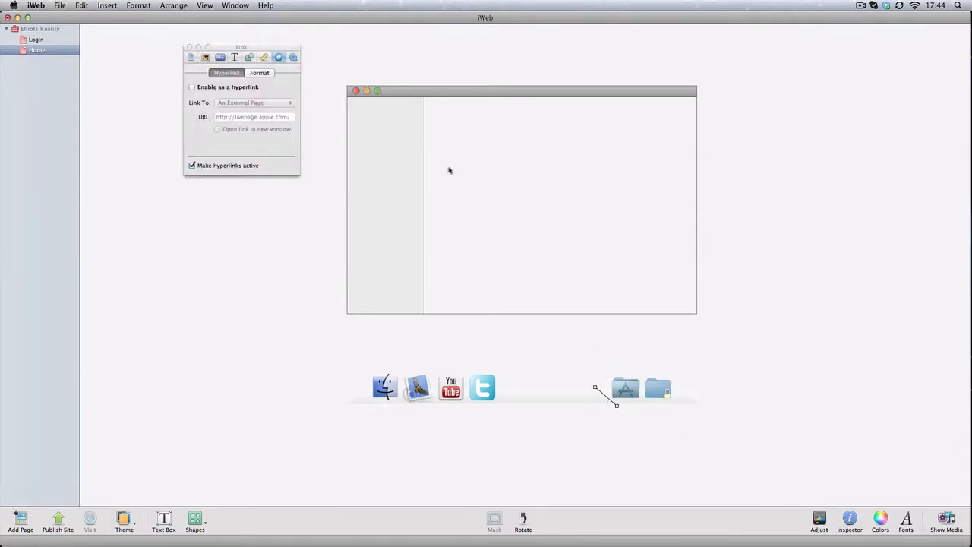
left_click(265, 59)
left_click(250, 58)
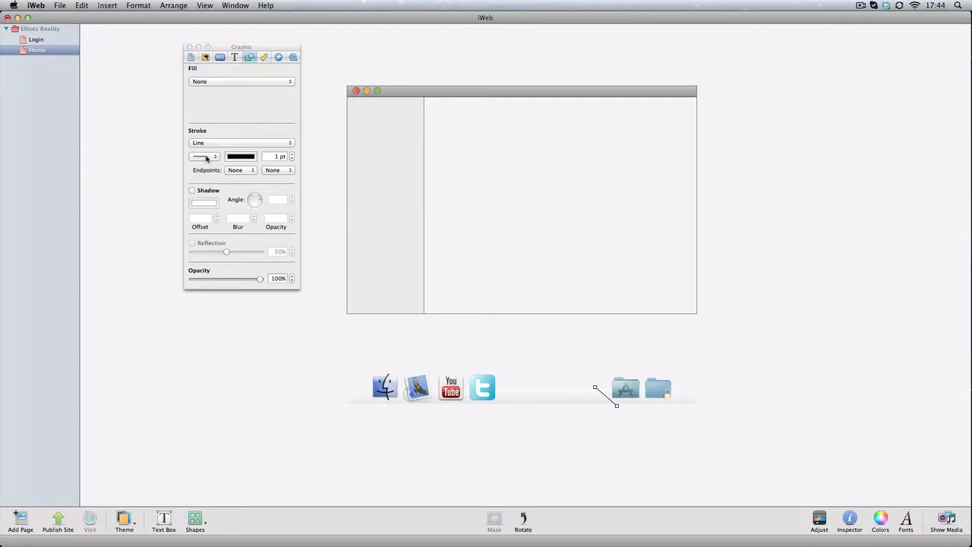
left_click(206, 158)
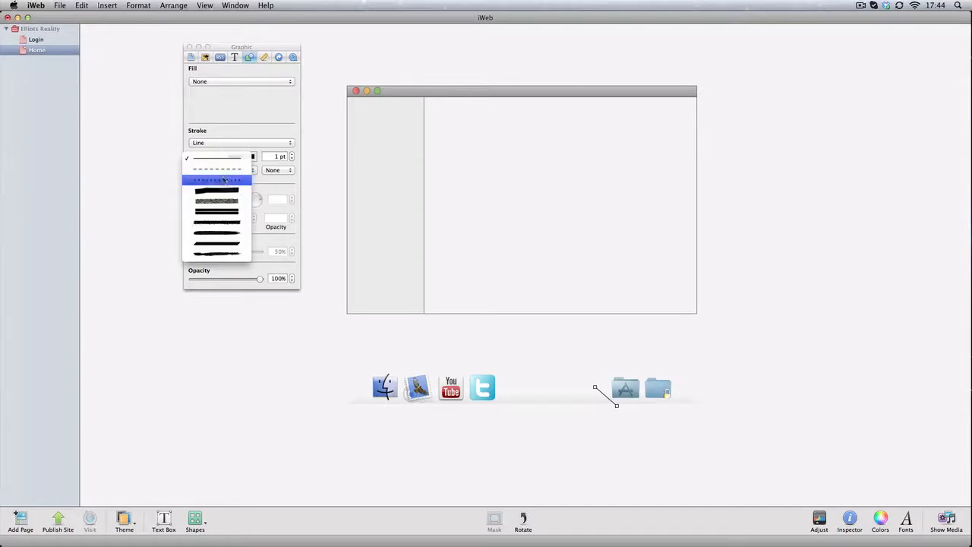
left_click(223, 181)
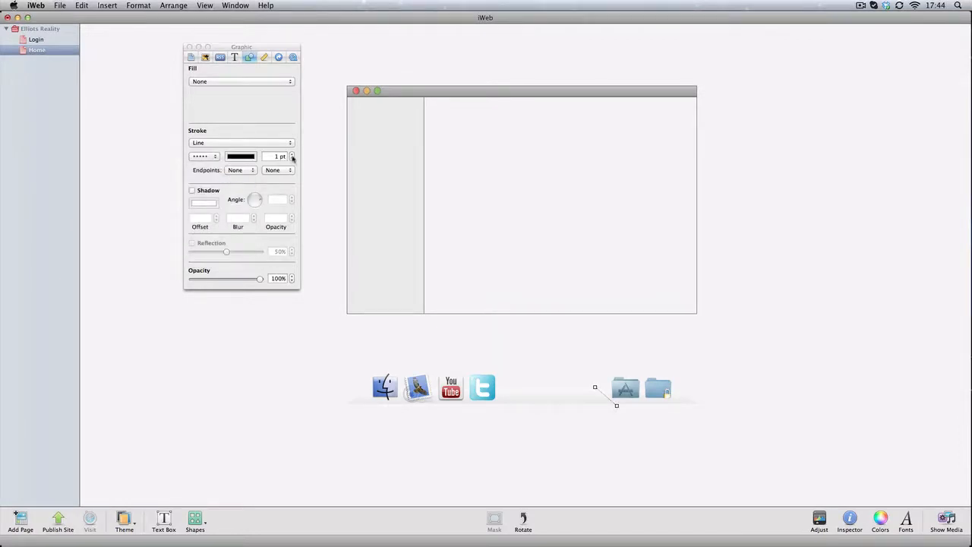
left_click(292, 153)
left_click(291, 154)
left_click(292, 155)
Set the dotted line's colour to a mid grey with 49% brightness.
left_click(236, 158)
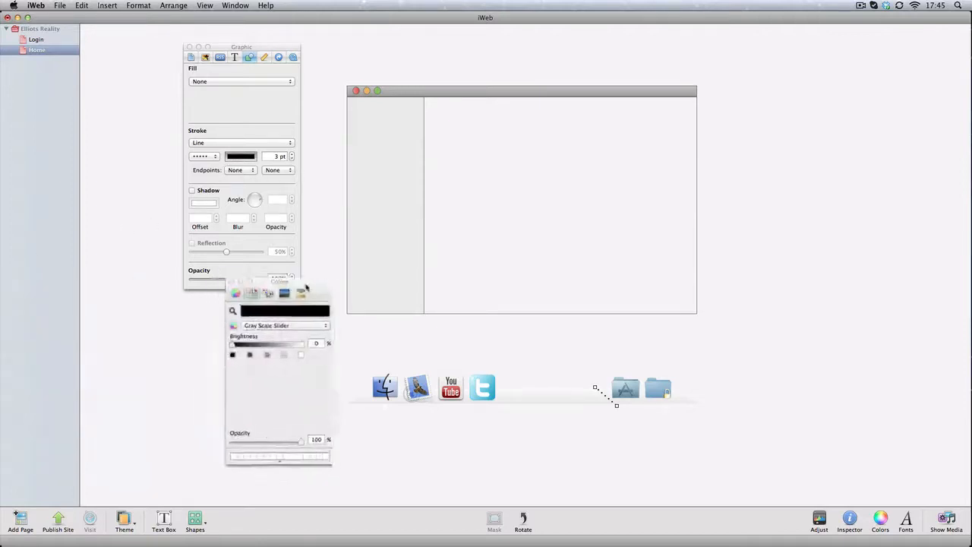
left_click_drag(304, 287, 267, 314)
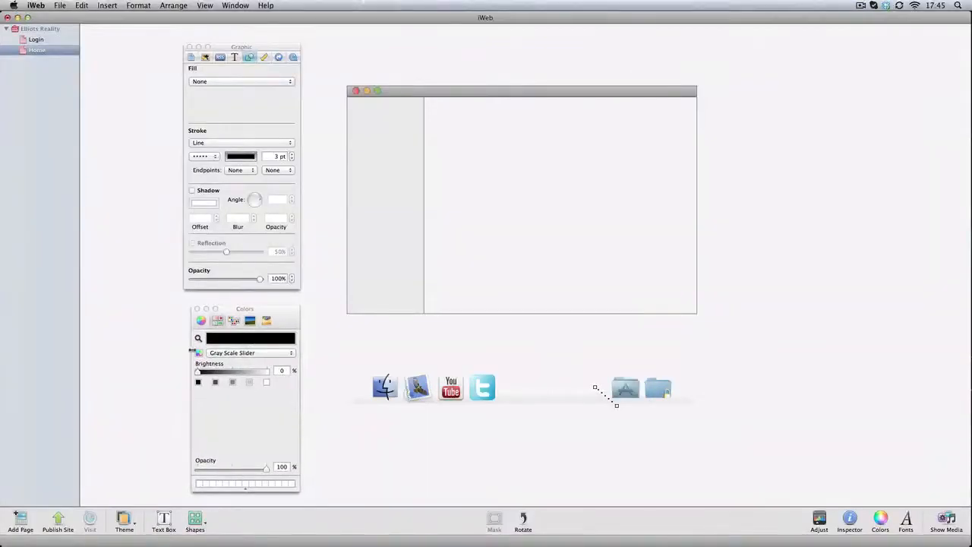
left_click_drag(199, 373, 233, 374)
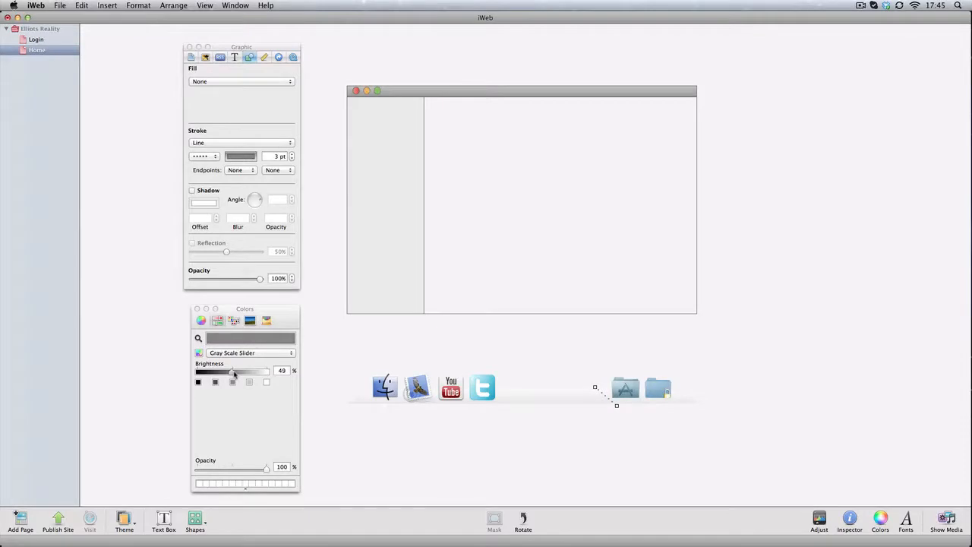
left_click(342, 359)
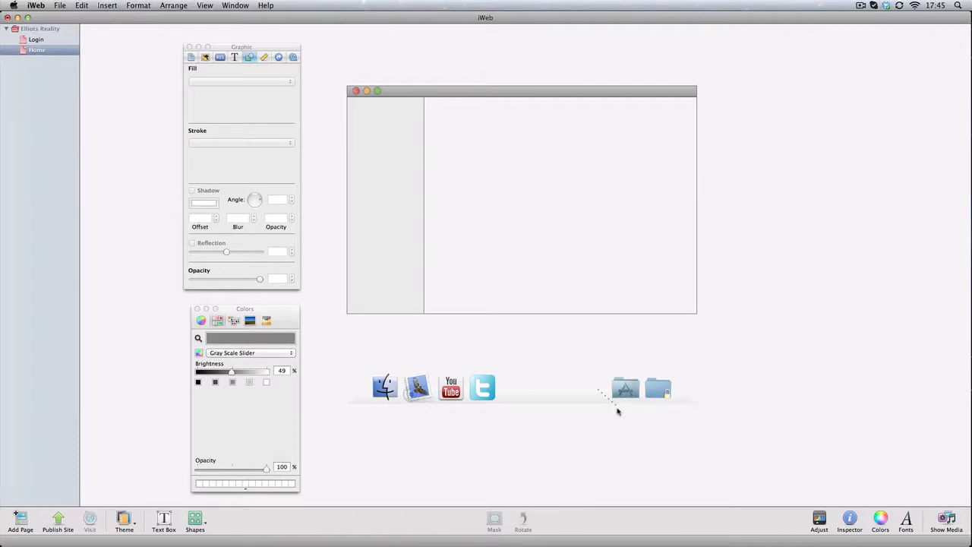
Shorten the dotted line at its ends so it fits within the dock shelf as a divider.
left_click(615, 404)
left_click_drag(617, 406, 613, 402)
left_click(626, 417)
left_click(600, 394)
left_click_drag(595, 388, 606, 398)
left_click(618, 411)
left_click(606, 398)
left_click(609, 404)
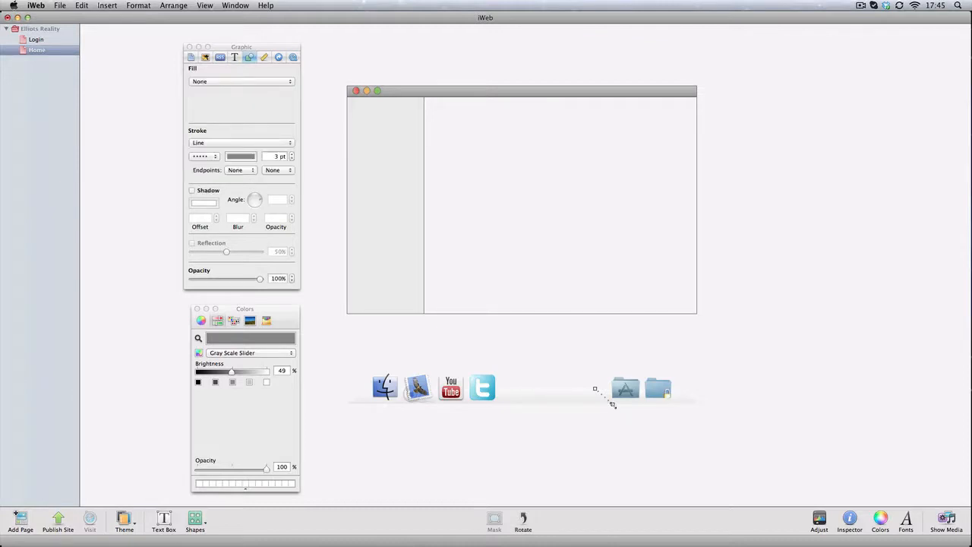
left_click_drag(613, 405, 611, 402)
left_click(619, 415)
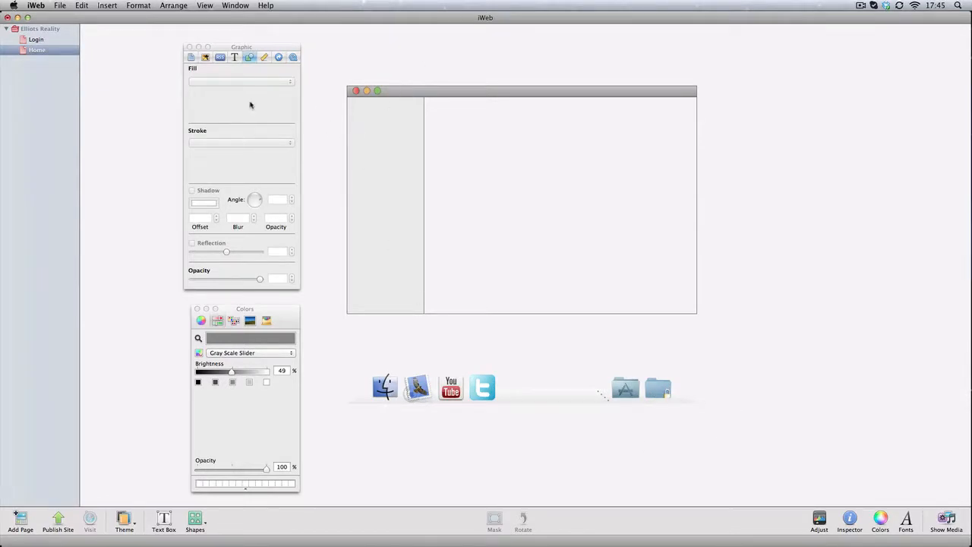
Switch to Finder and open a new window beside the Home page to view a real window's layout.
key("super+Tab")
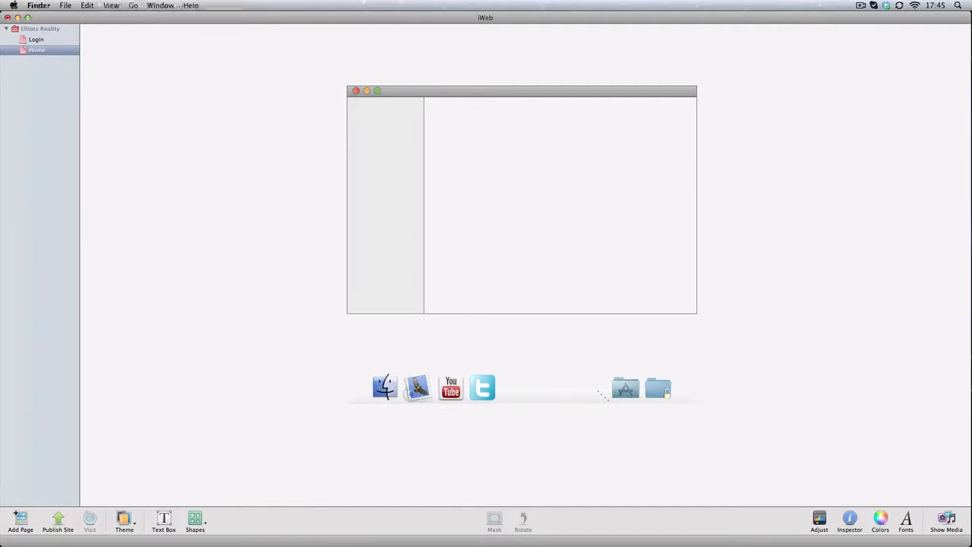
key("super+n")
left_click_drag(521, 91, 795, 69)
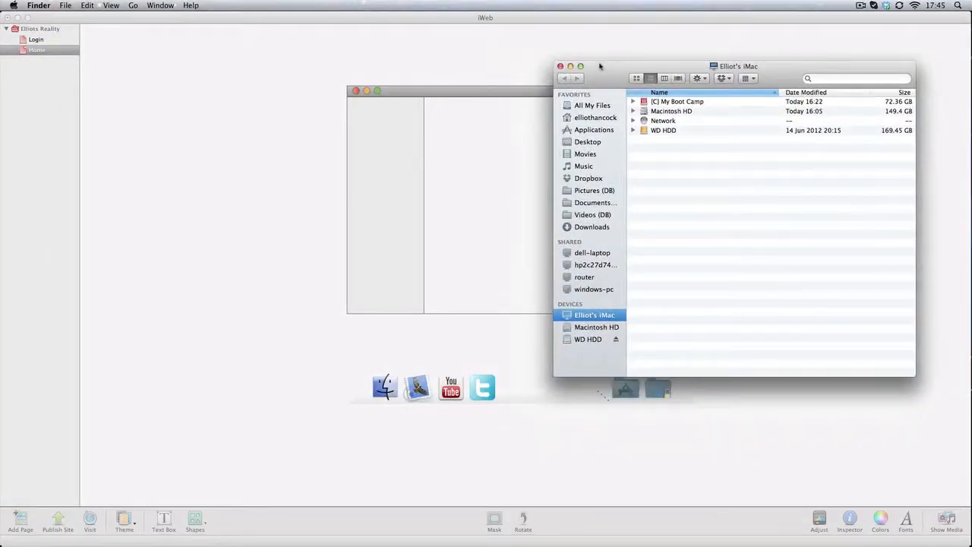
left_click_drag(601, 62, 634, 131)
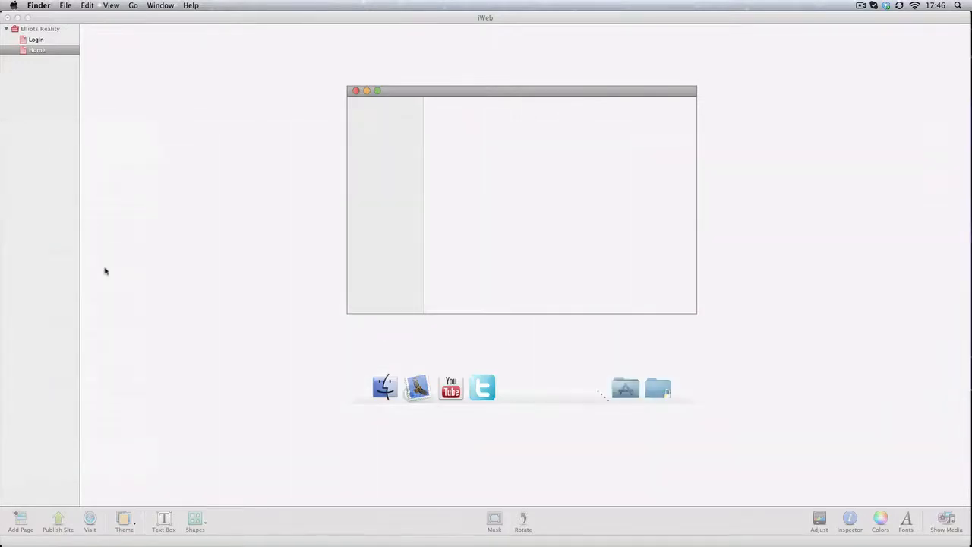
left_click(104, 272)
Back in iWeb, look through the inspector's link, graphic, text, blog and podcast, photos and page settings for the Home page.
left_click(291, 58)
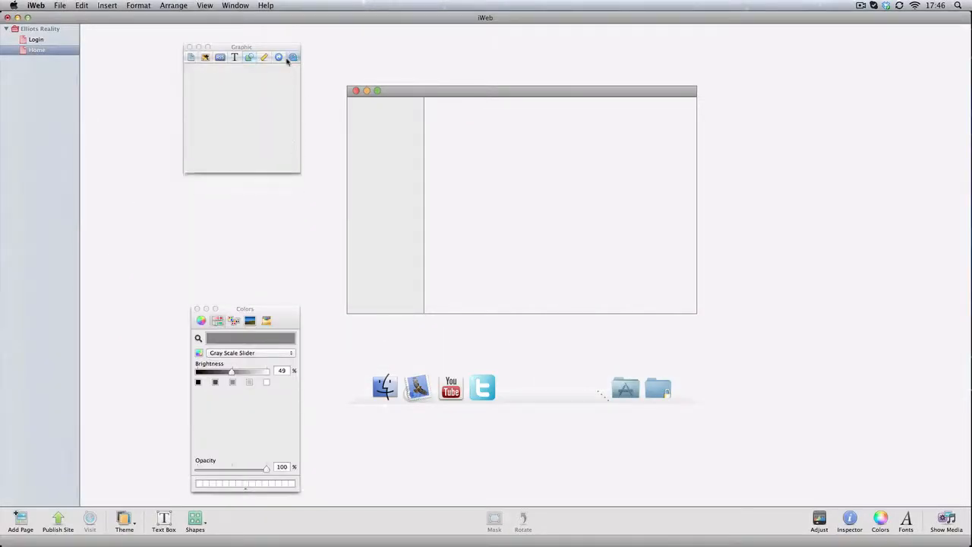
left_click(281, 58)
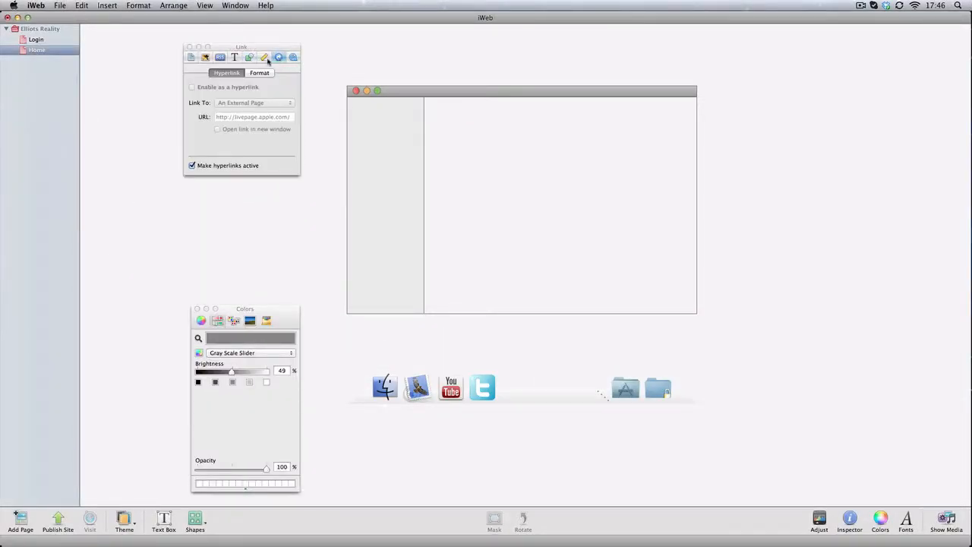
left_click(264, 57)
left_click(250, 59)
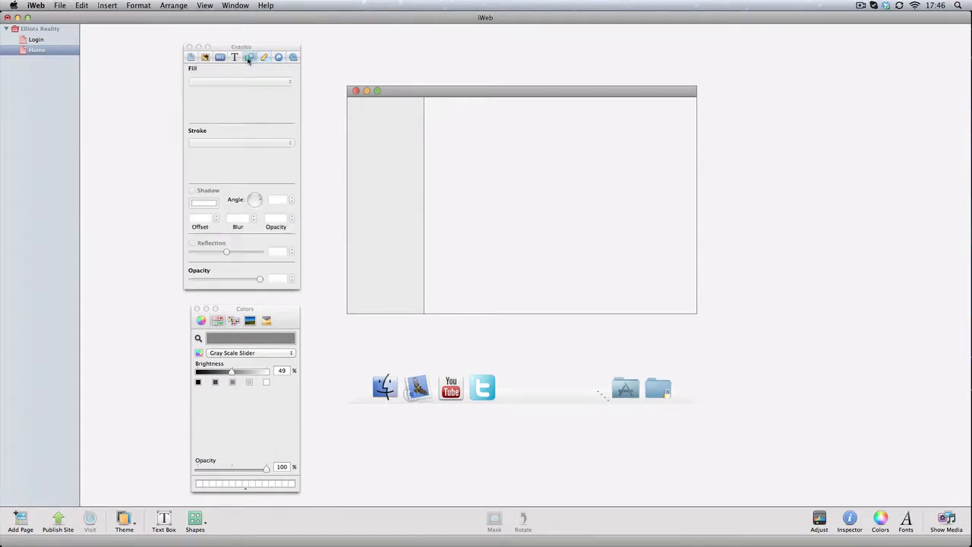
left_click(234, 59)
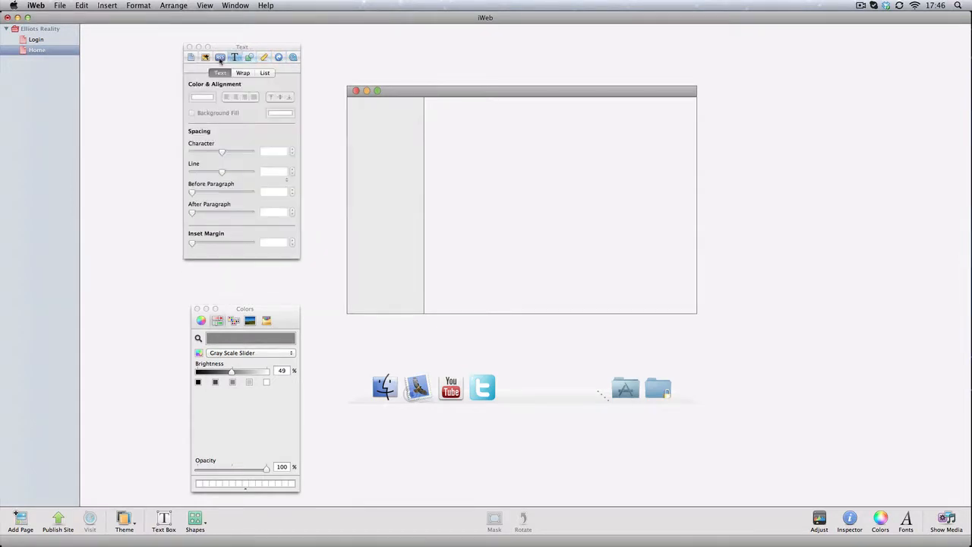
left_click(220, 58)
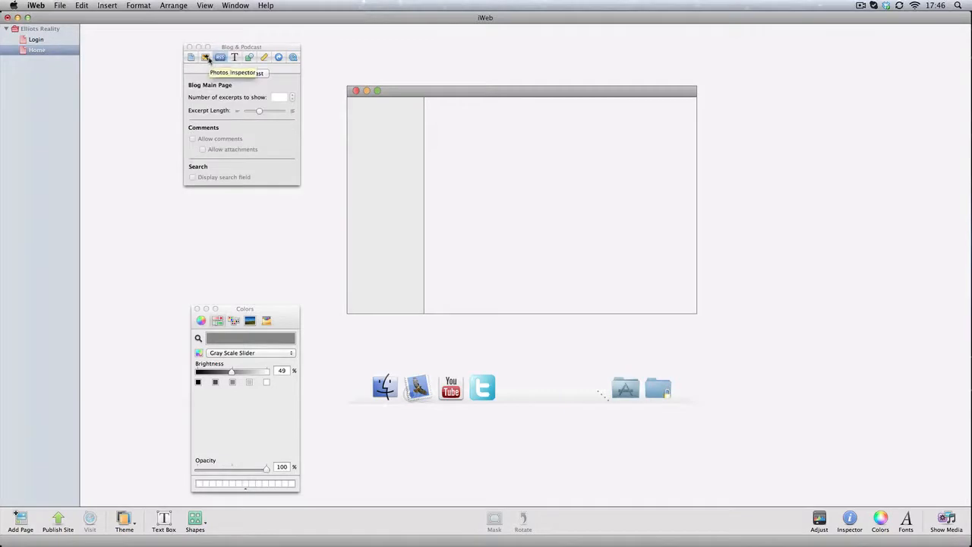
left_click(262, 74)
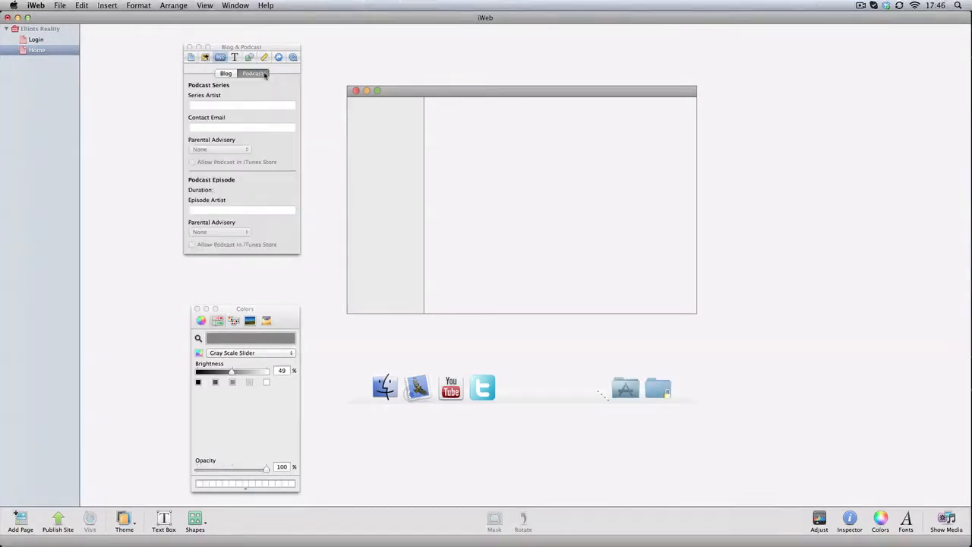
left_click(206, 58)
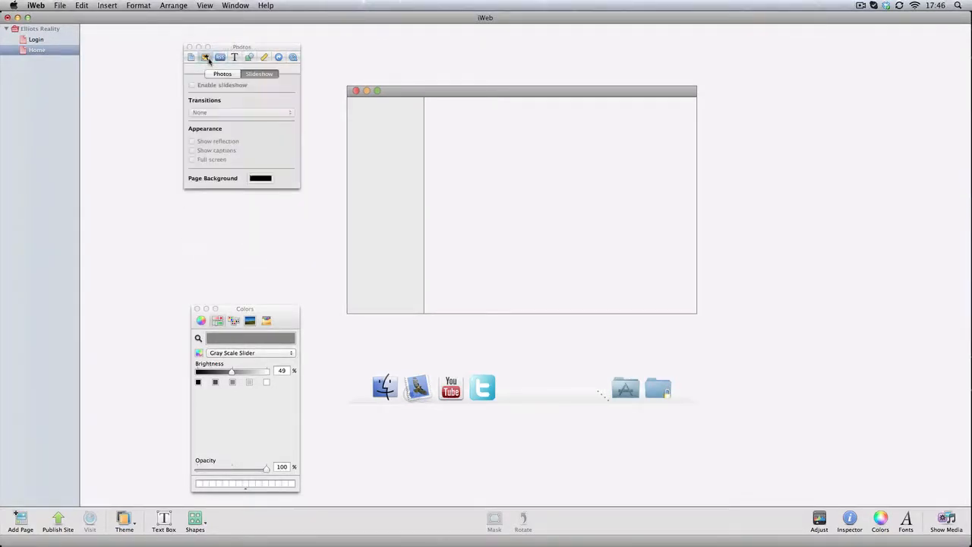
left_click(223, 74)
left_click(259, 73)
left_click(190, 57)
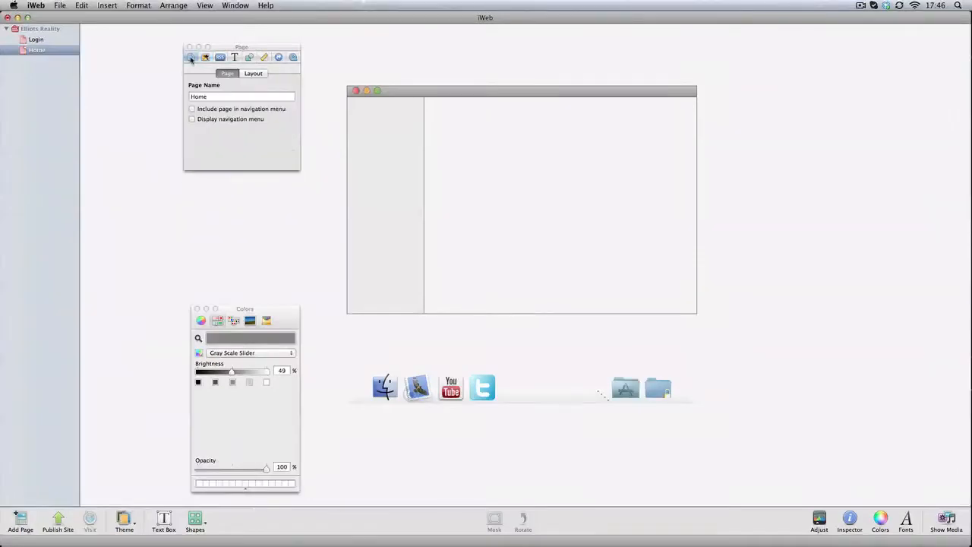
left_click(47, 155)
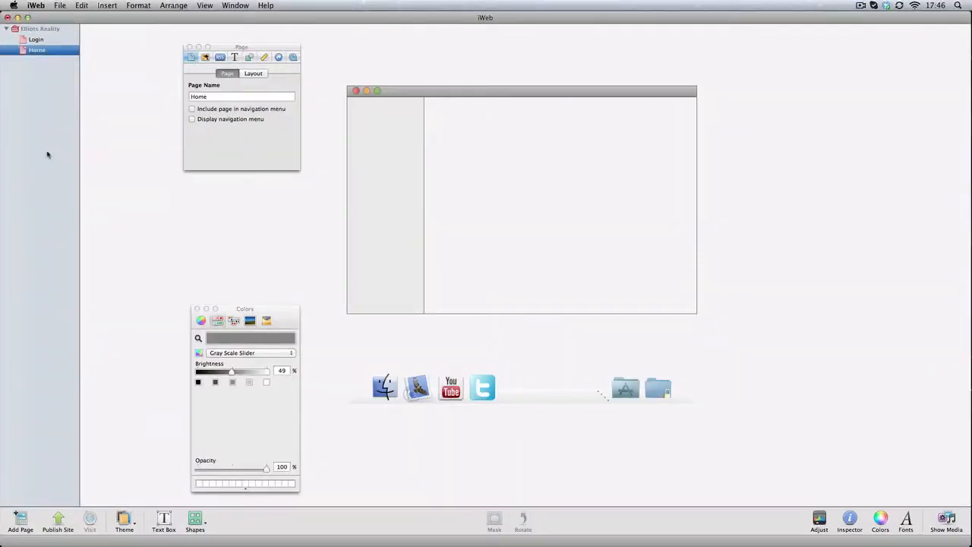
Add a page to the site using the Blog template of the Modern theme.
left_click(126, 521)
left_click(95, 486)
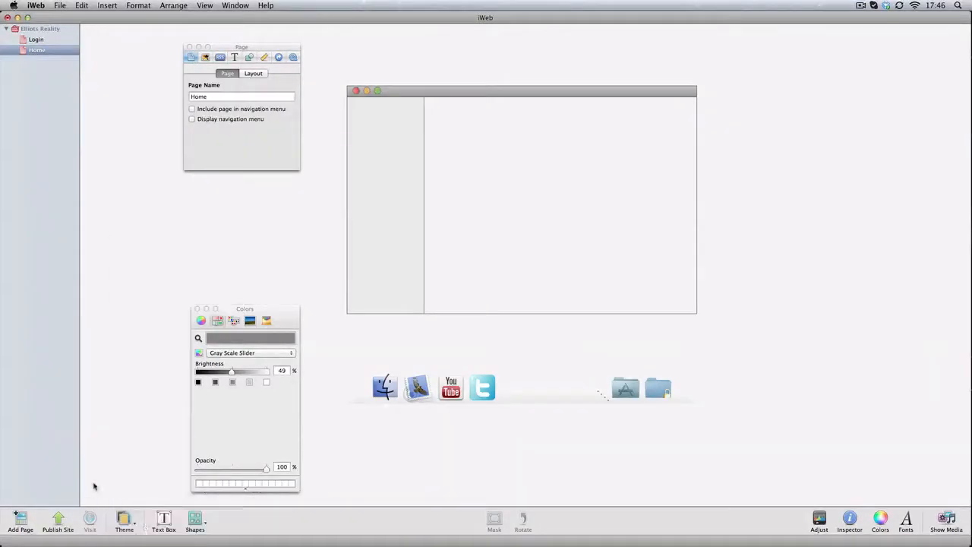
left_click(31, 529)
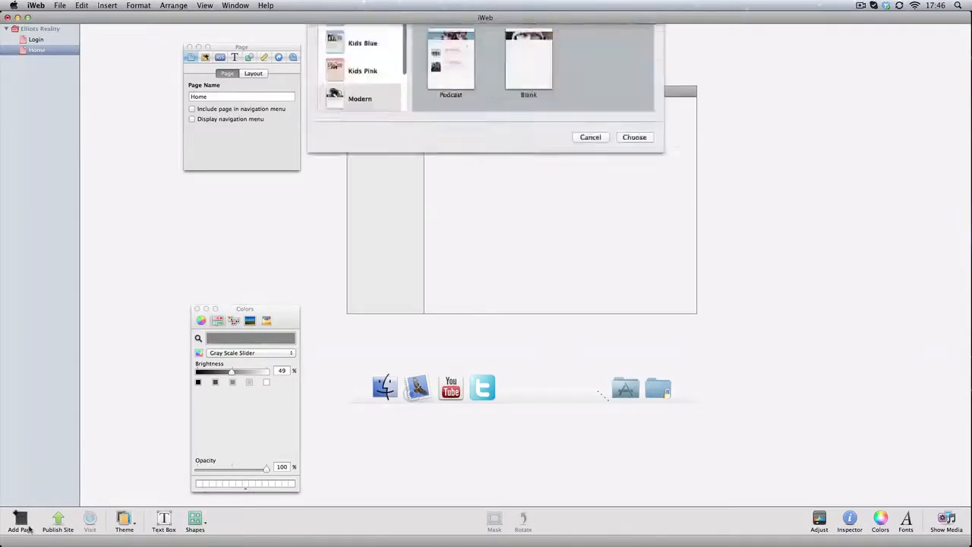
left_click(596, 199)
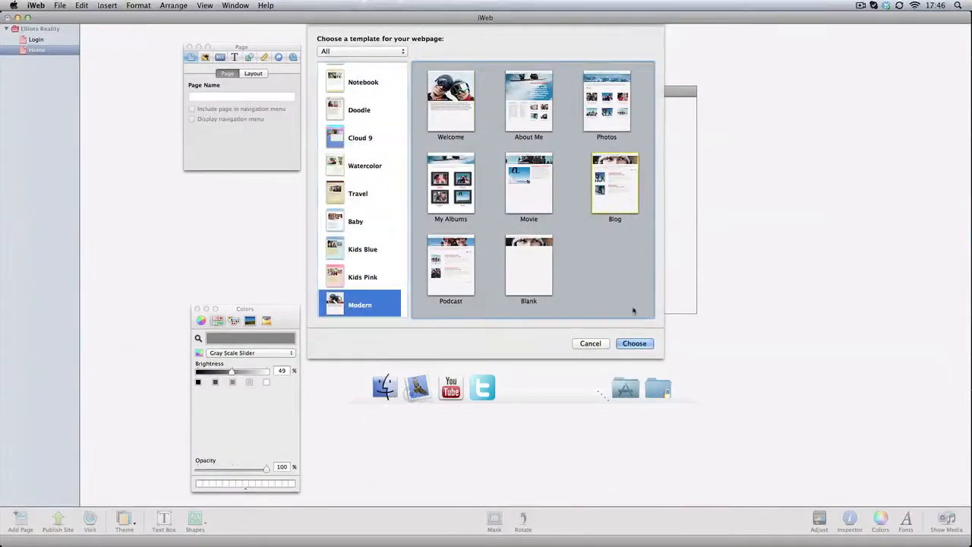
left_click(633, 344)
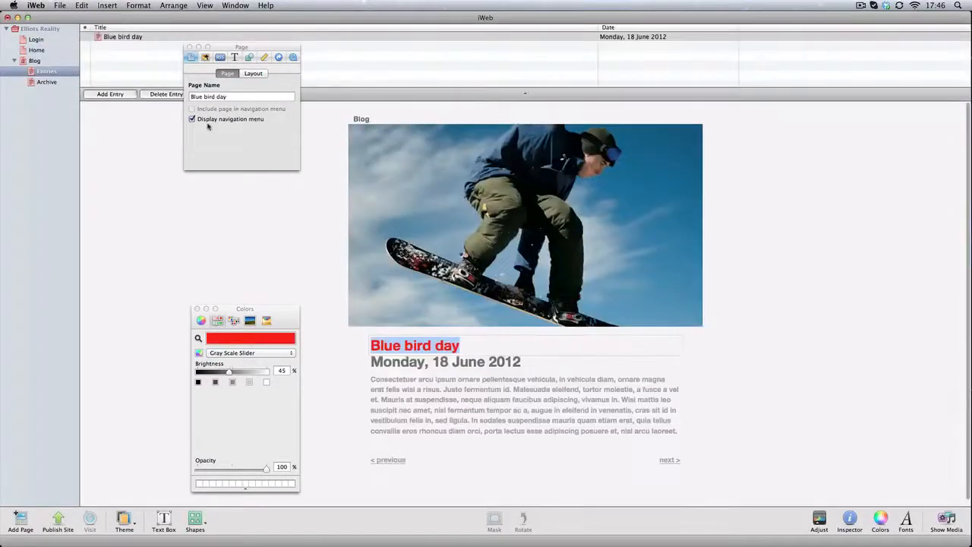
Move the inspector and colour windows away from the blog entry page and deselect the entry title.
left_click_drag(220, 48, 0, 51)
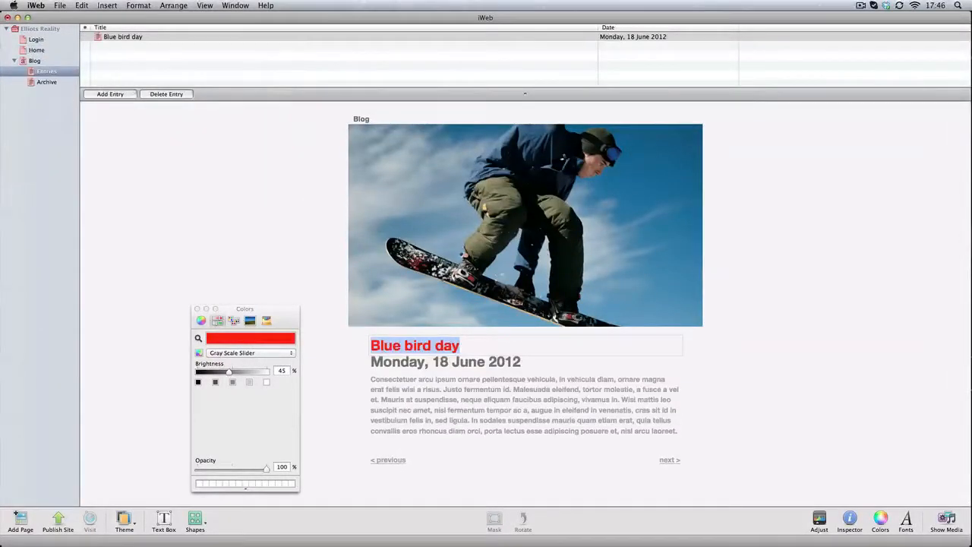
left_click_drag(289, 311, 0, 311)
left_click(321, 132)
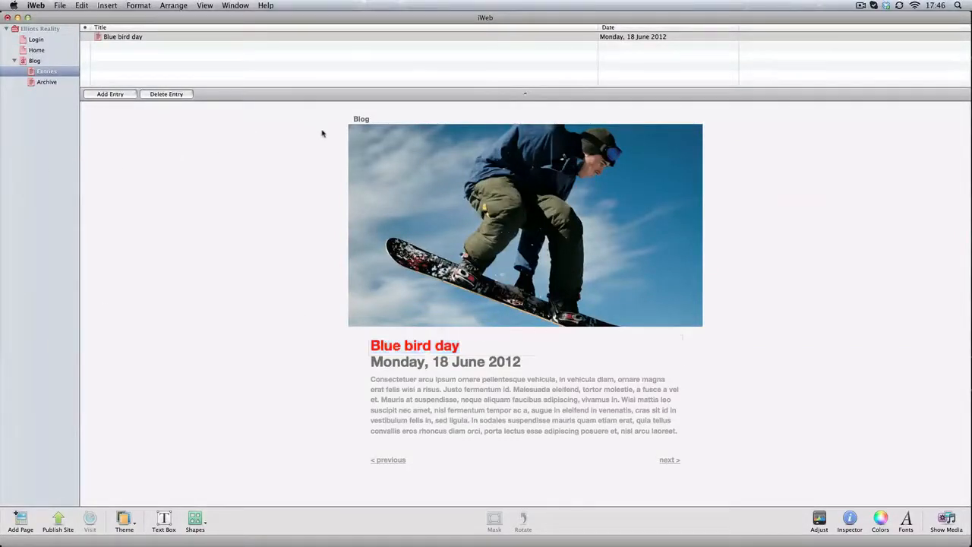
Review the sample blog entry's layout and the main Blog page with its excerpt, subscribe and search elements.
scroll(742, 291, "down", 2)
scroll(740, 291, "up", 2)
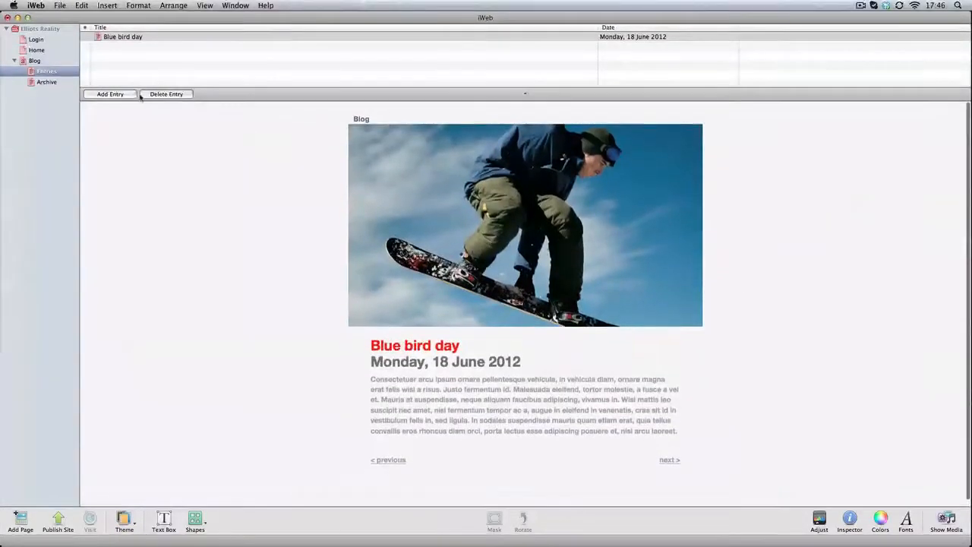
left_click(118, 38)
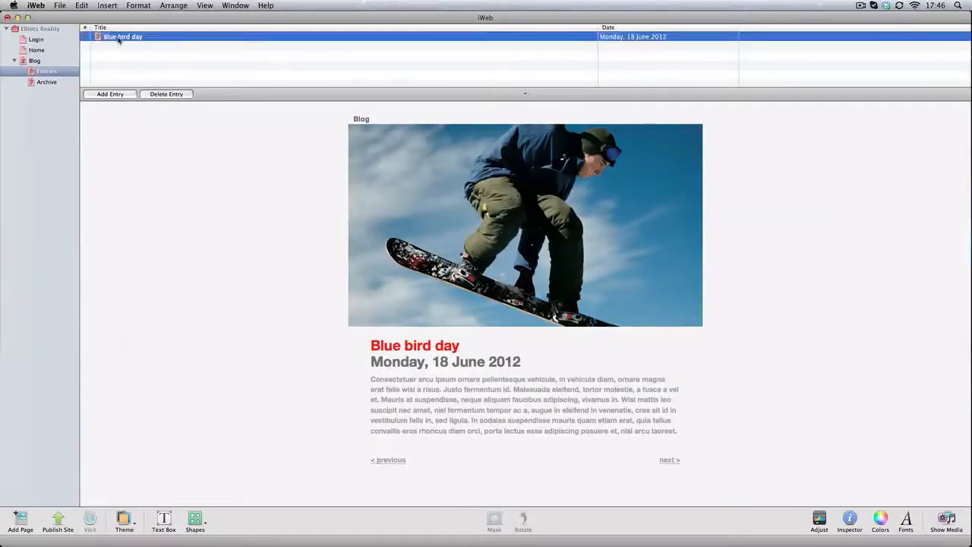
left_click(192, 140)
left_click(399, 465)
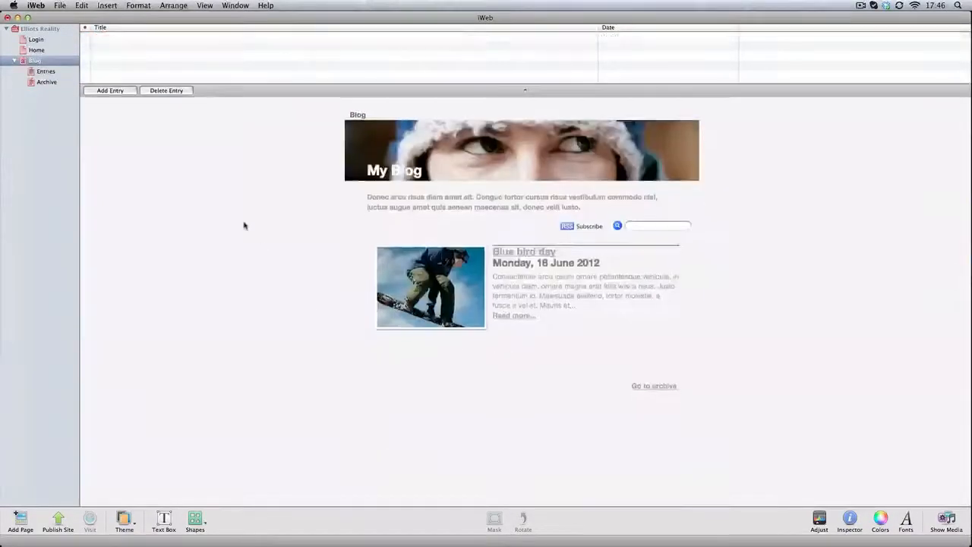
left_click(625, 155)
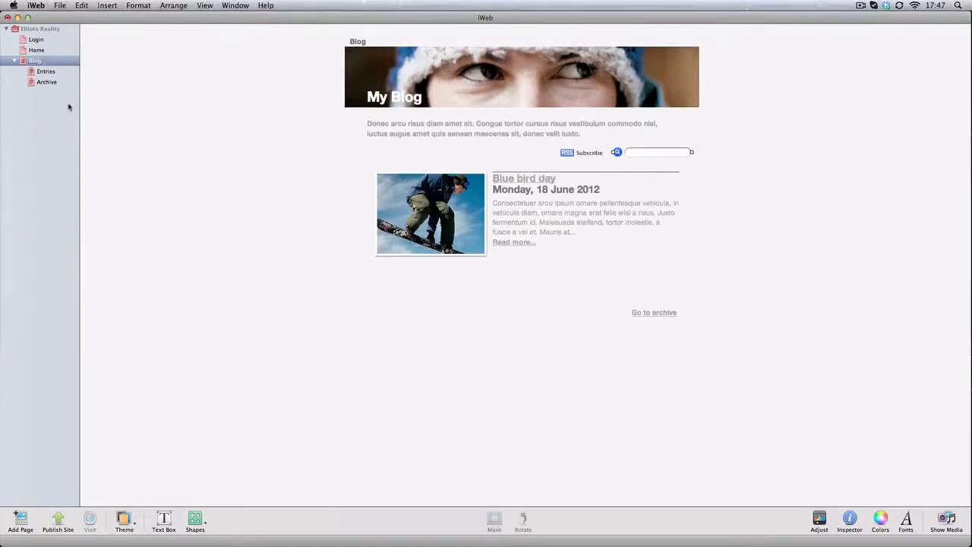
Collapse the Blog page's subpages in the site list and return to the Home page.
left_click(15, 61)
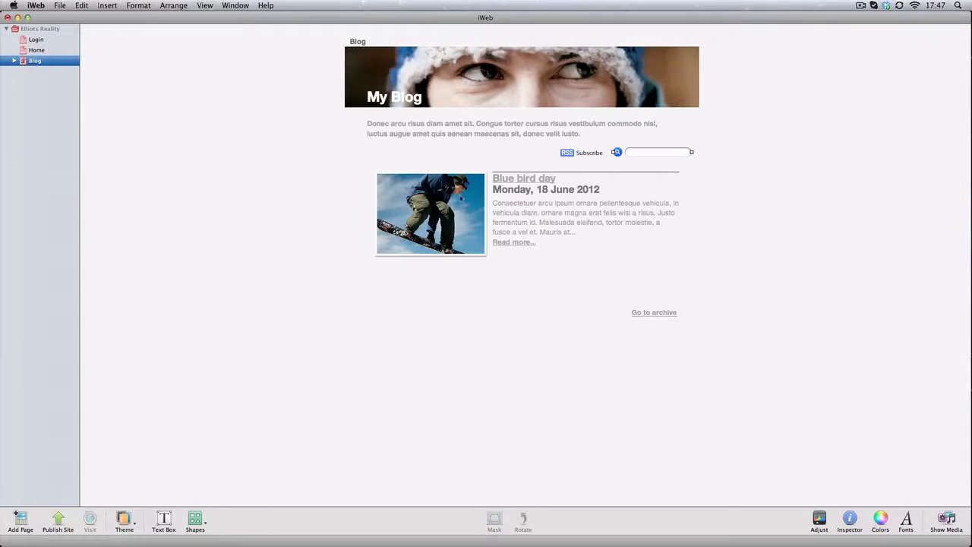
mouse_move(461, 199)
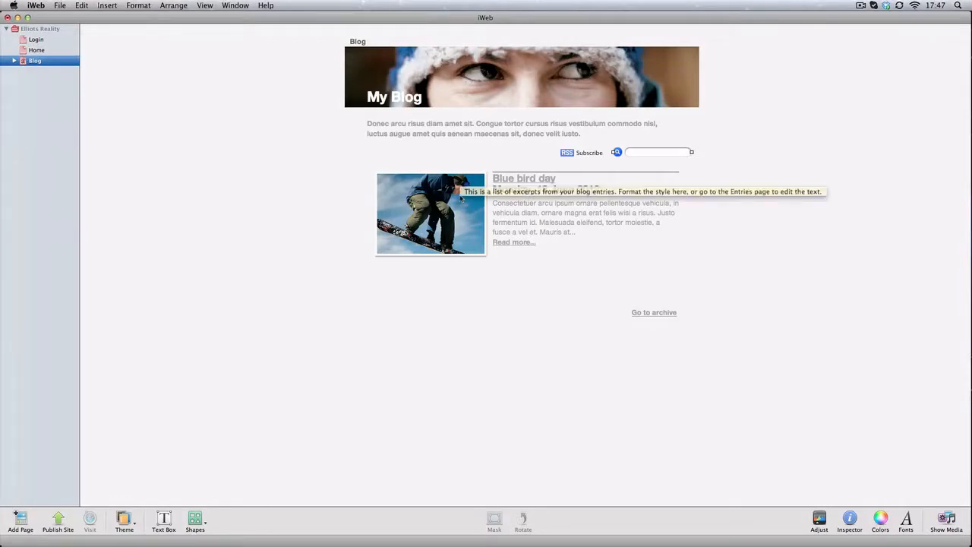
left_click(38, 51)
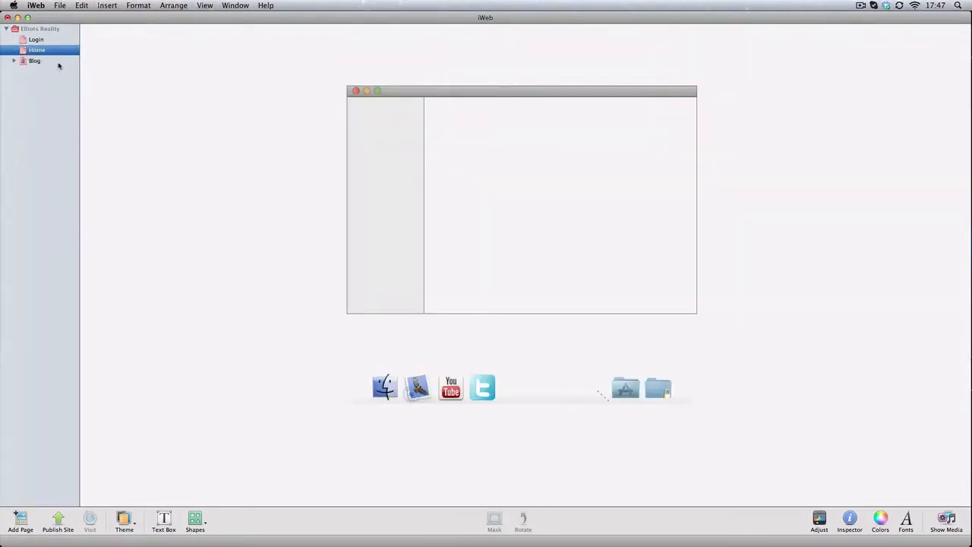
left_click(273, 115)
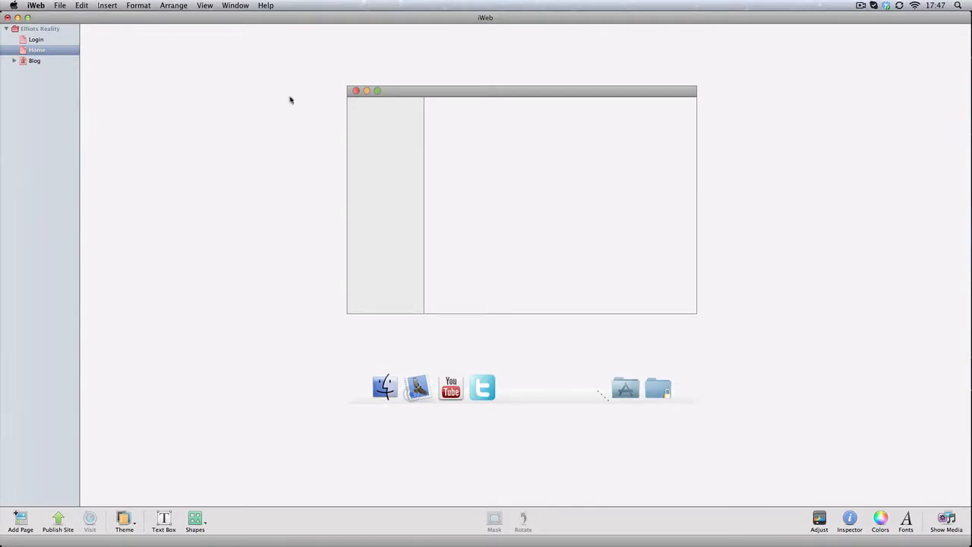
left_click(367, 92)
left_click(123, 131)
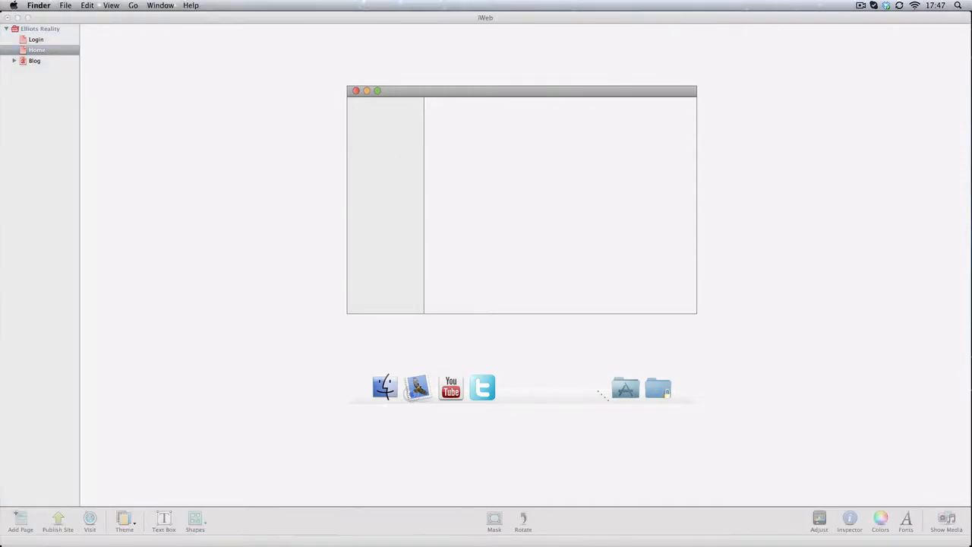
Open another Finder window and compare its title bar and sidebar with the window drawn on the Home page.
key("super+n")
left_click_drag(407, 152, 619, 120)
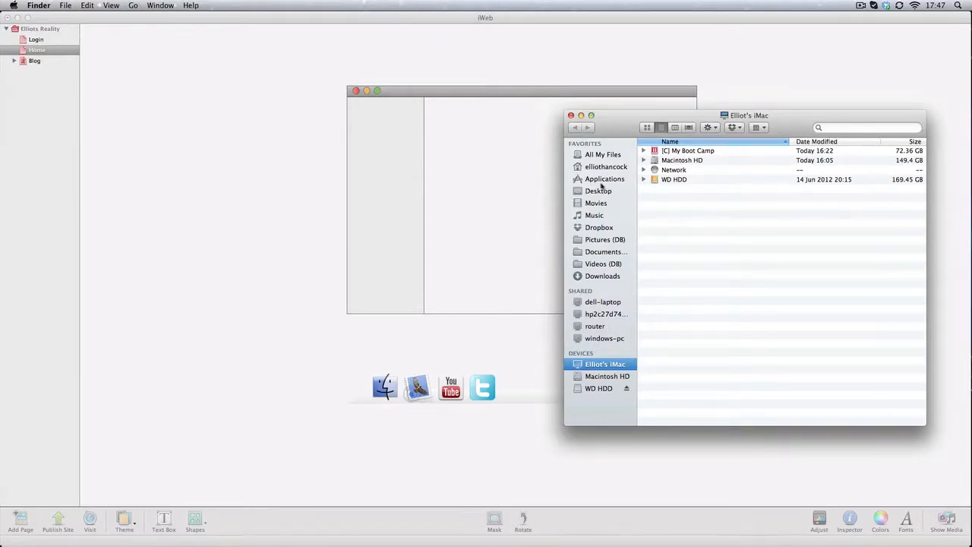
left_click_drag(623, 128, 651, 116)
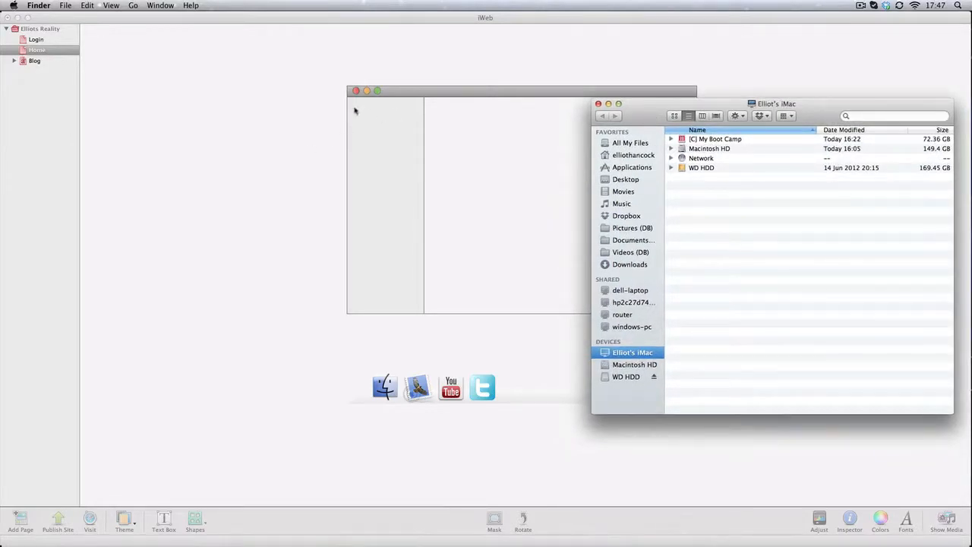
left_click_drag(659, 110, 0, 125)
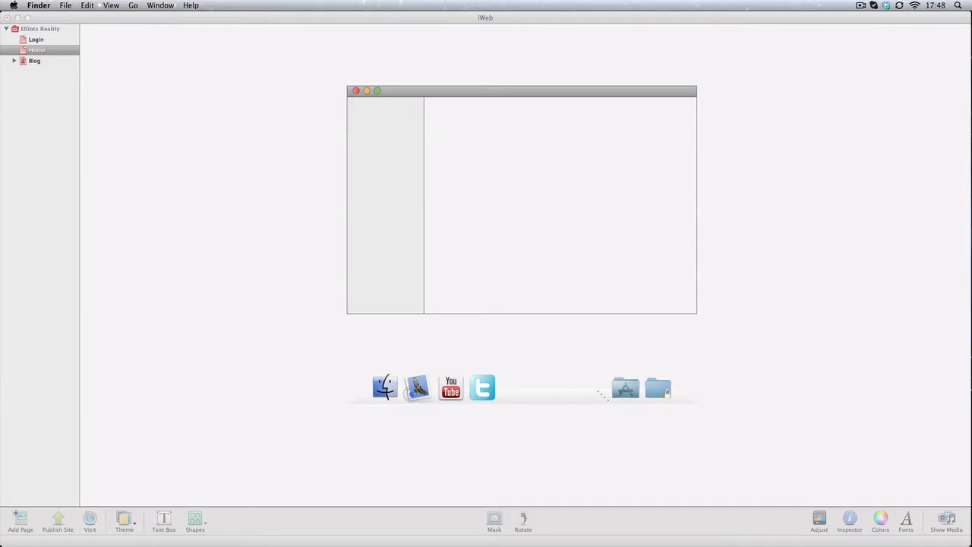
Switch to Safari, save the iMovie star image hero_imovie.jpg to disk, and minimise the browser window.
key("super+Tab")
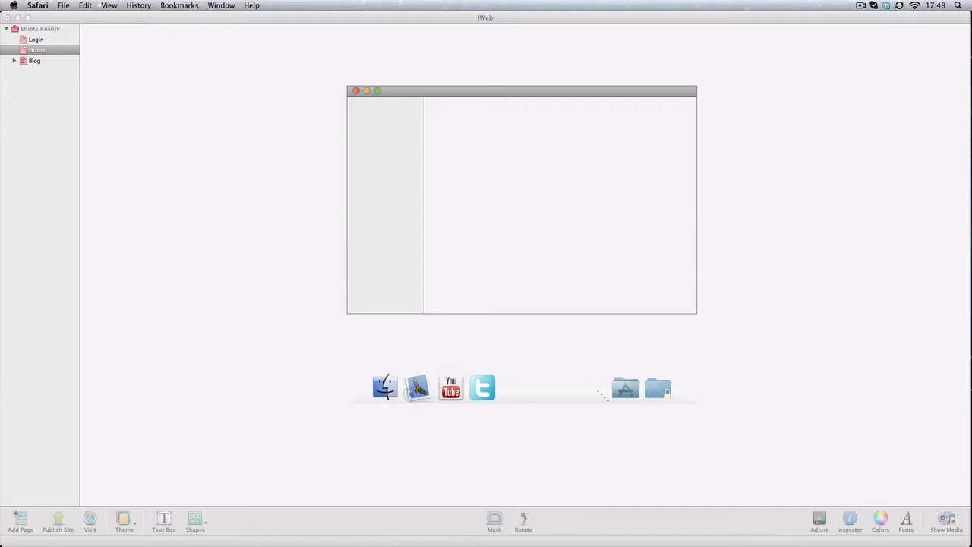
left_click_drag(249, 55, 490, 67)
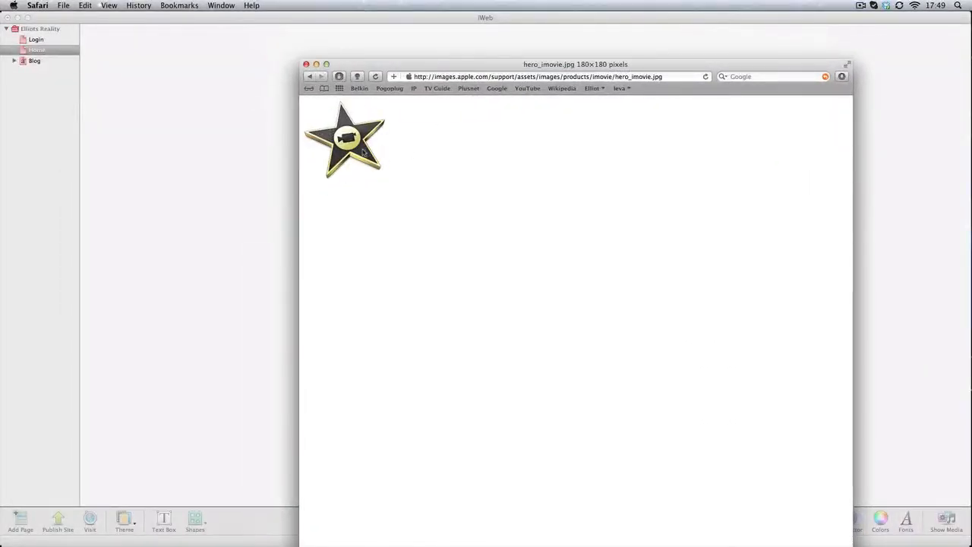
right_click(362, 146)
left_click(426, 170)
left_click(316, 64)
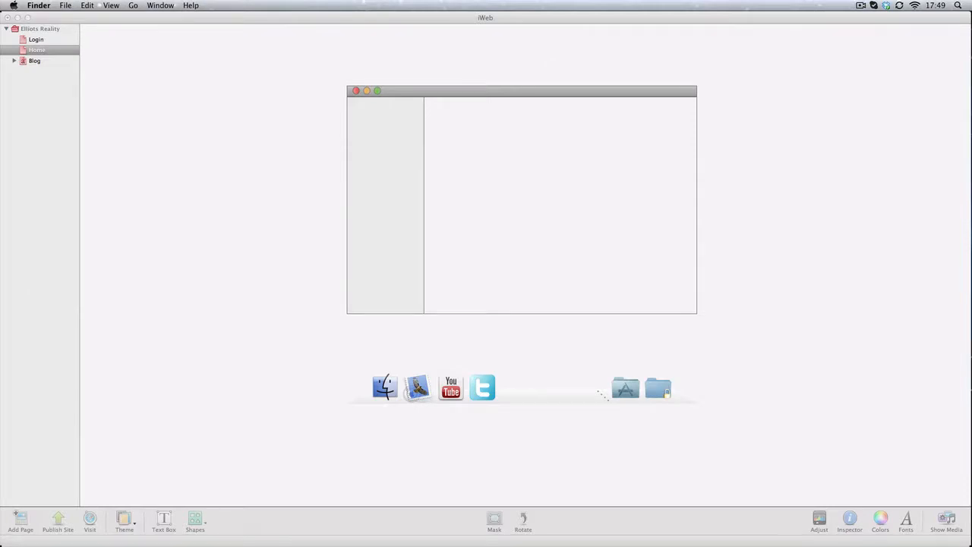
Preview the saved hero_imovie.jpg with Quick Look in Finder and place the preview beside the drawn window.
key("space")
key("space")
key("space")
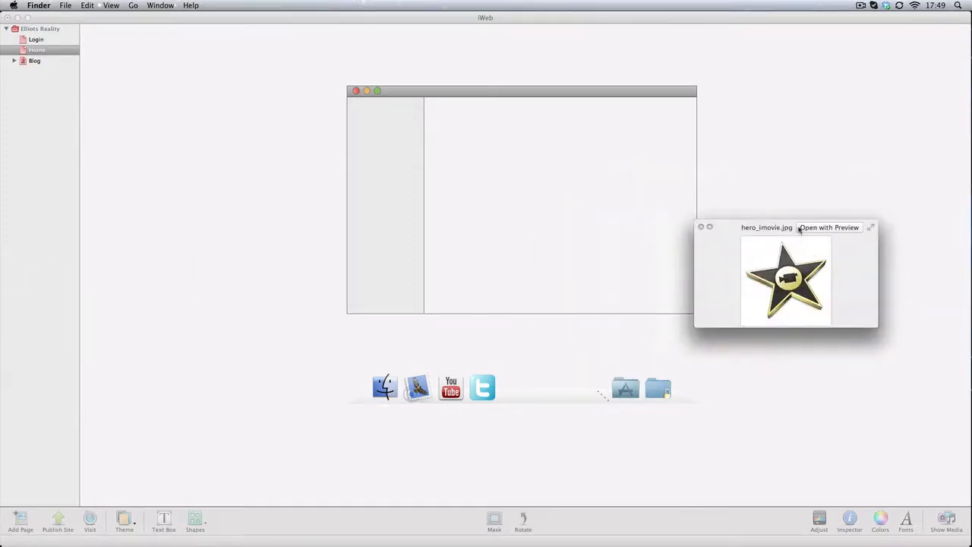
left_click_drag(791, 225, 266, 137)
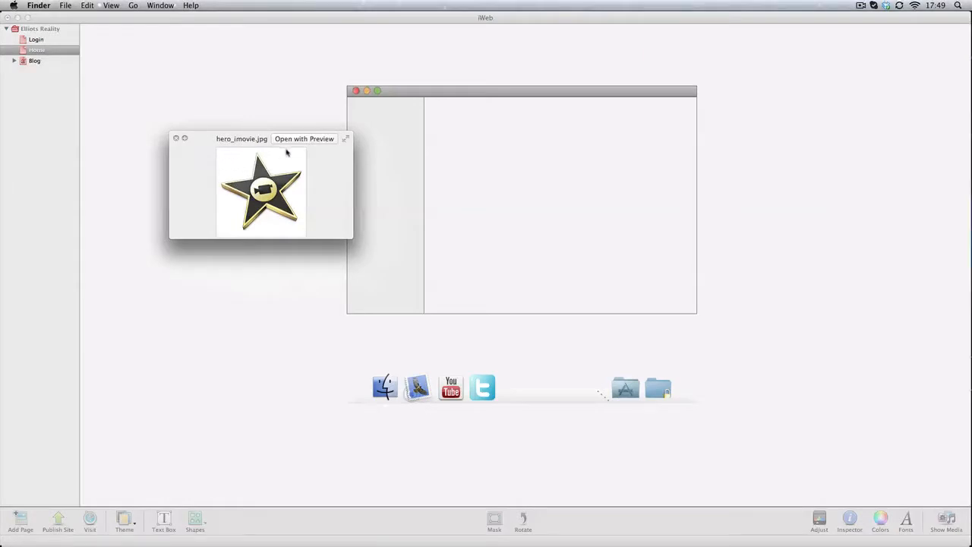
Try hero_imovie.jpg inside the drawn window on the Home page and remove it again.
key("space")
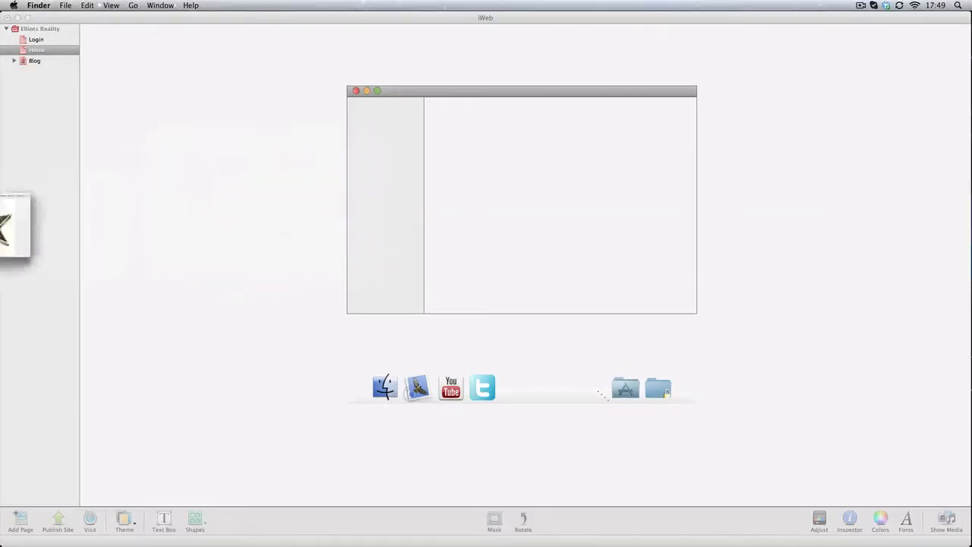
left_click_drag(1, 152, 516, 166)
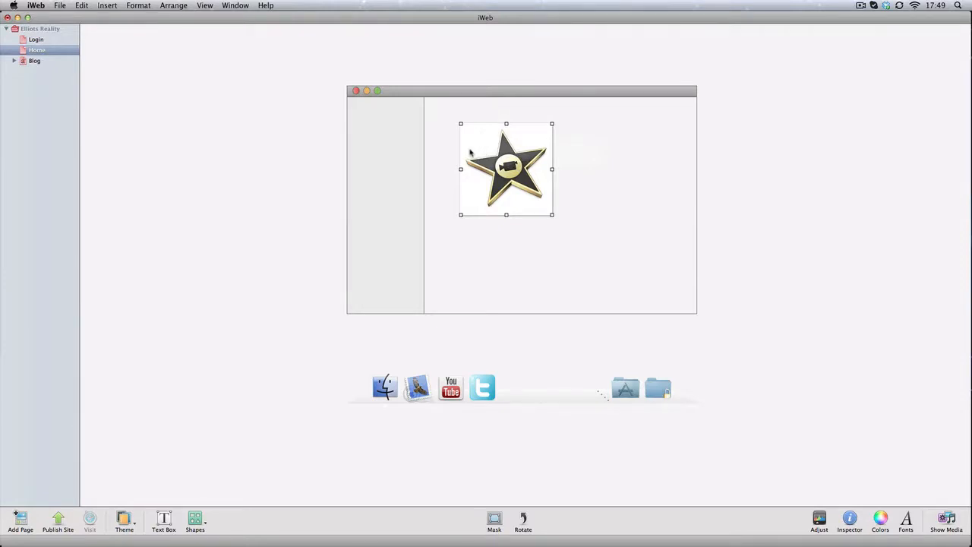
key("Delete")
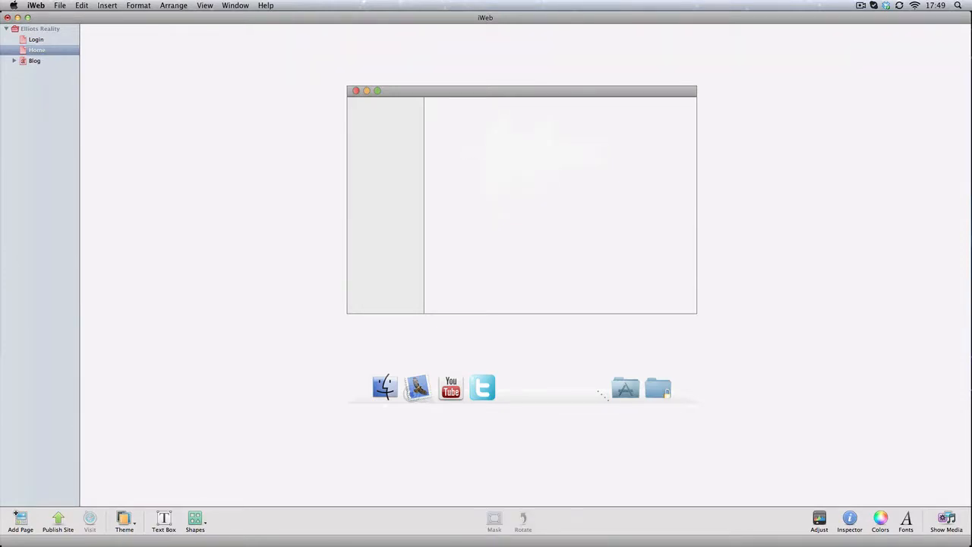
Open hero_imovie.jpg in Preview and enlarge its window over the Home page.
left_click_drag(0, 114, 0, 236)
double_click(395, 221)
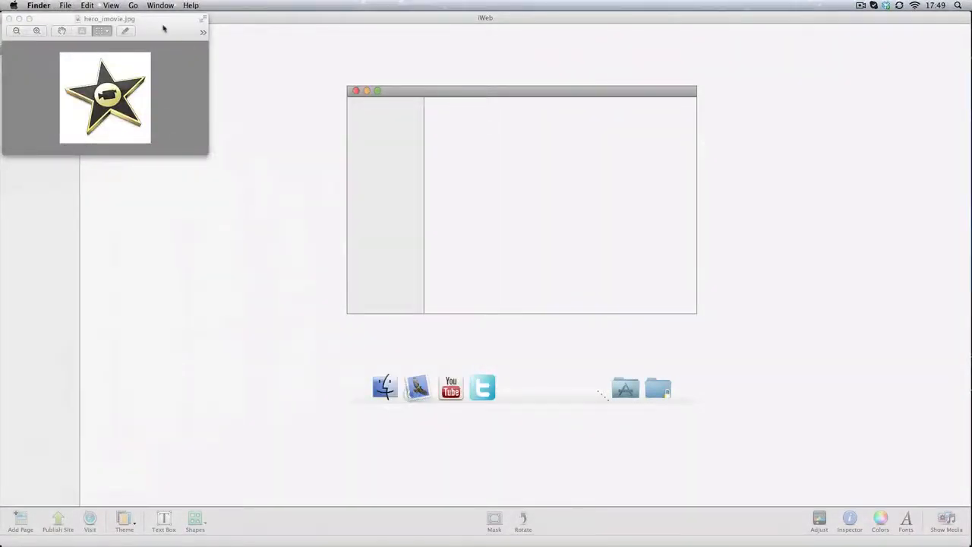
left_click_drag(163, 20, 373, 91)
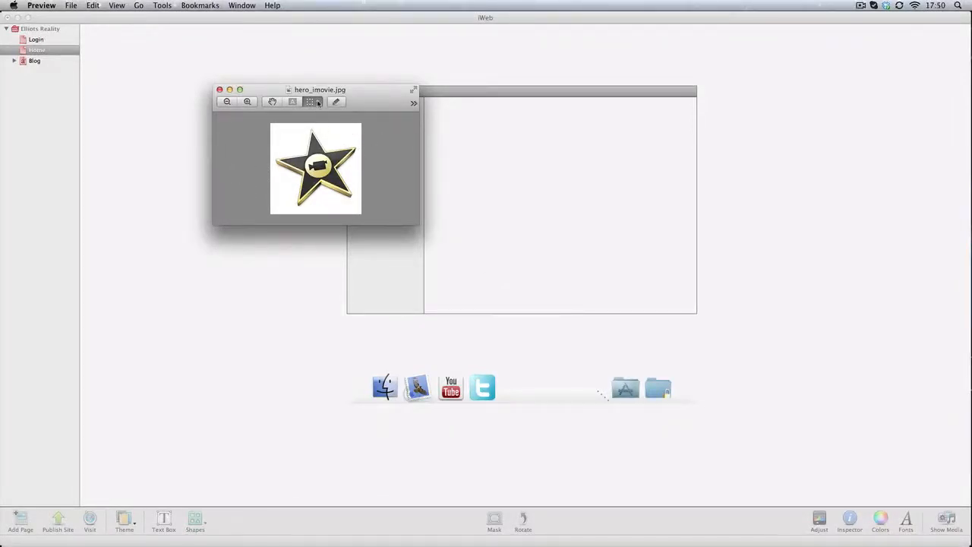
left_click_drag(370, 91, 309, 62)
left_click_drag(354, 196, 677, 329)
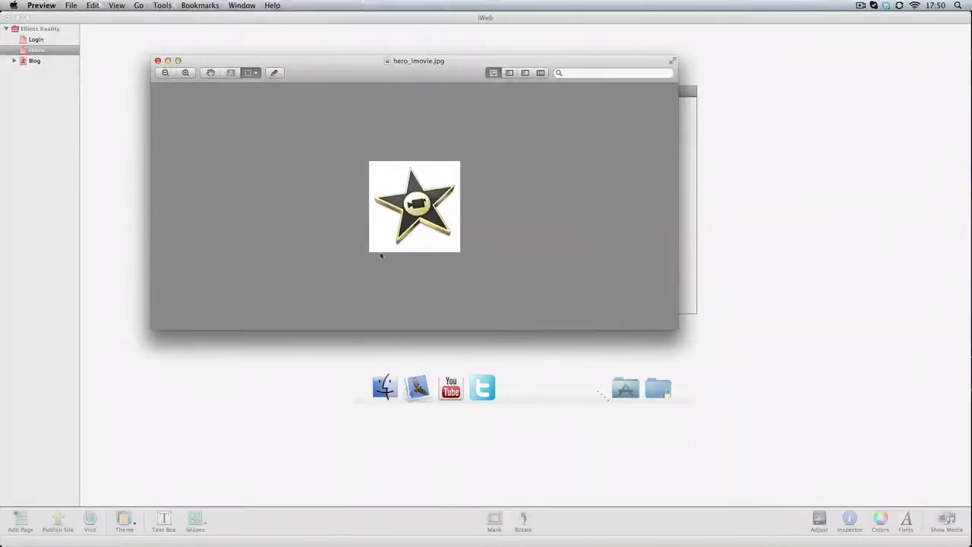
Remove the white background around the iMovie star with Instant Alpha, duplicating the image as a PNG.
left_click(256, 73)
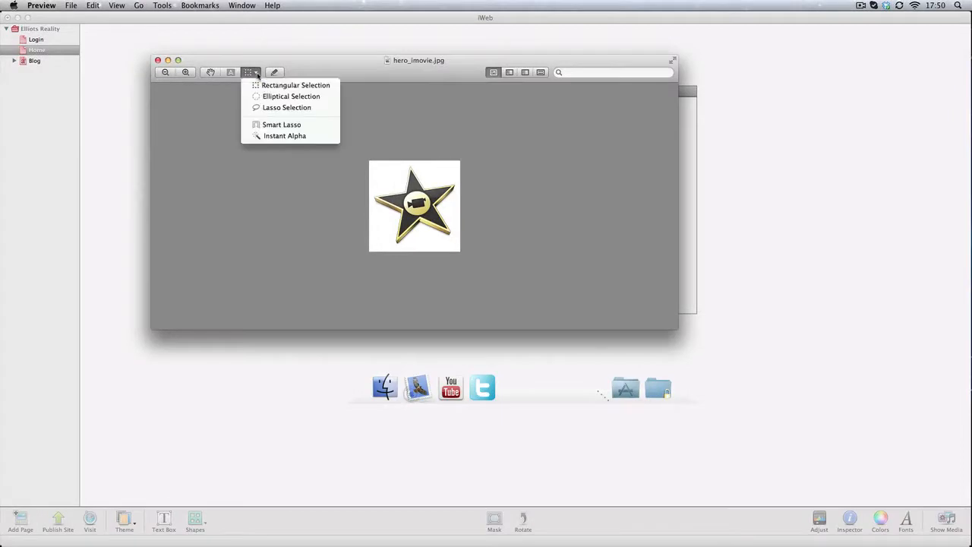
left_click(279, 137)
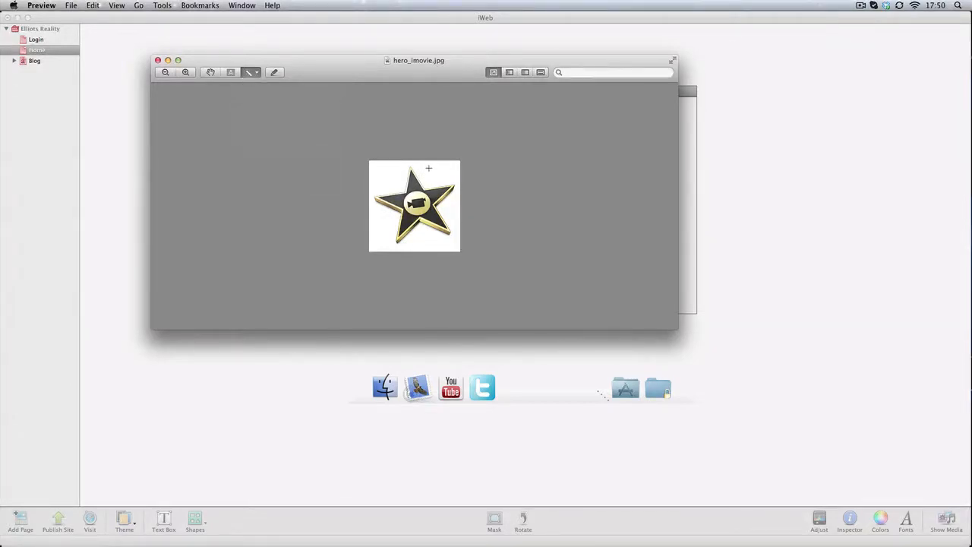
left_click_drag(428, 168, 431, 168)
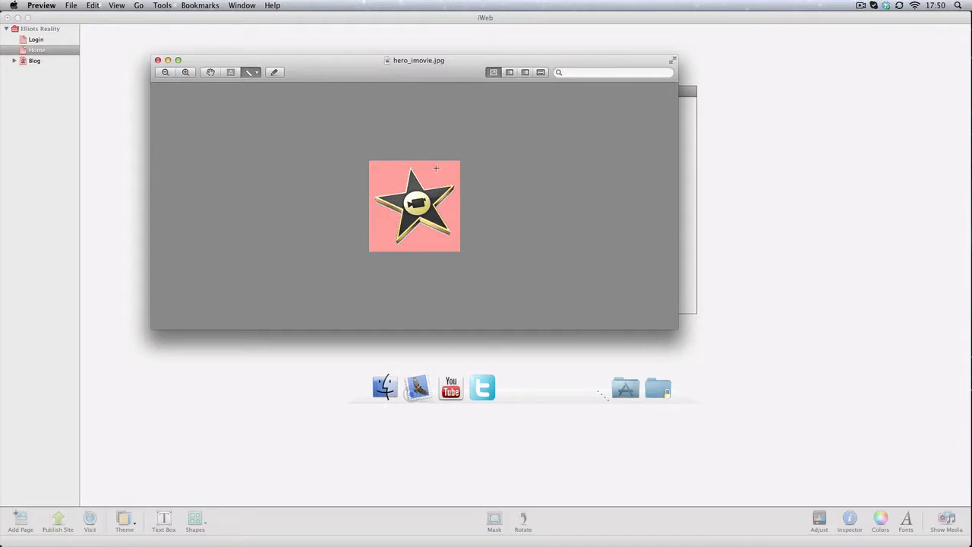
left_click_drag(436, 168, 438, 167)
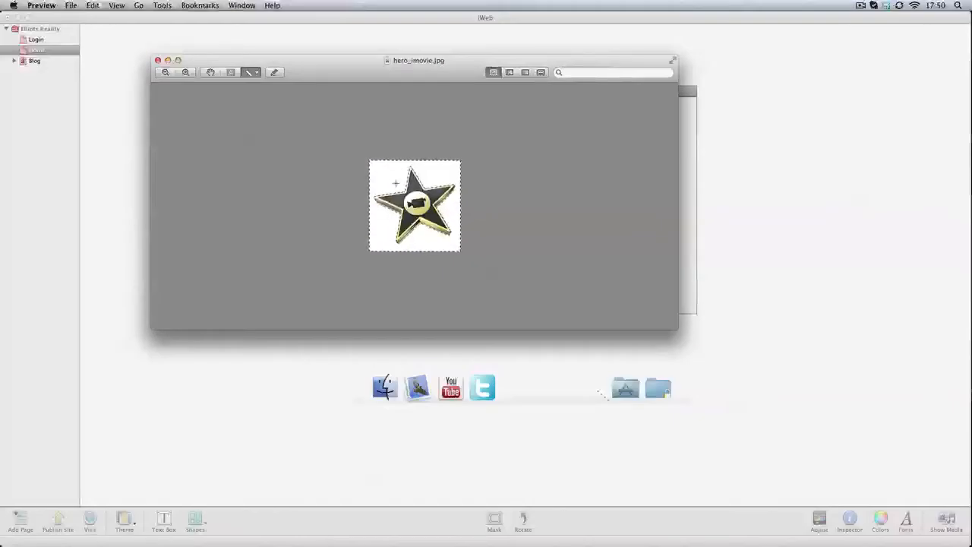
key("Delete")
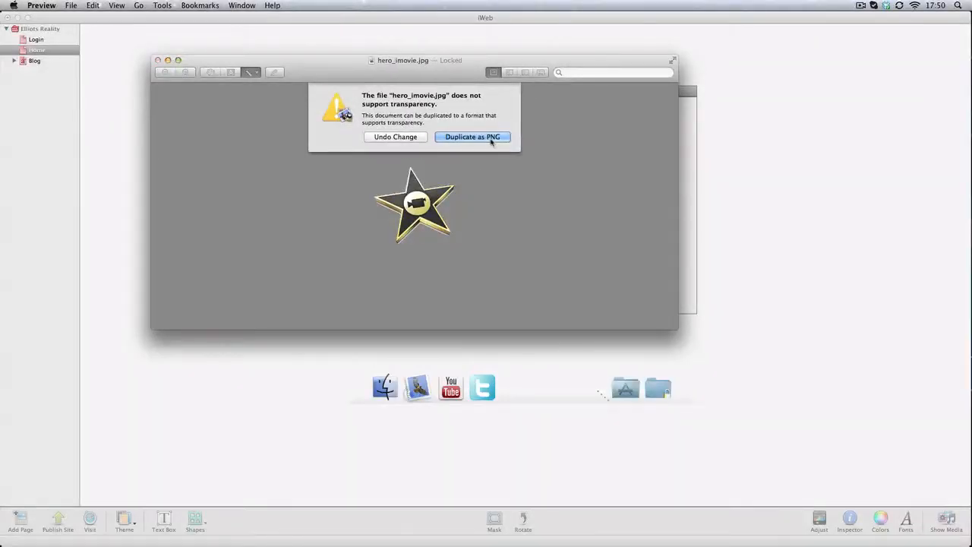
left_click(490, 140)
left_click(271, 90)
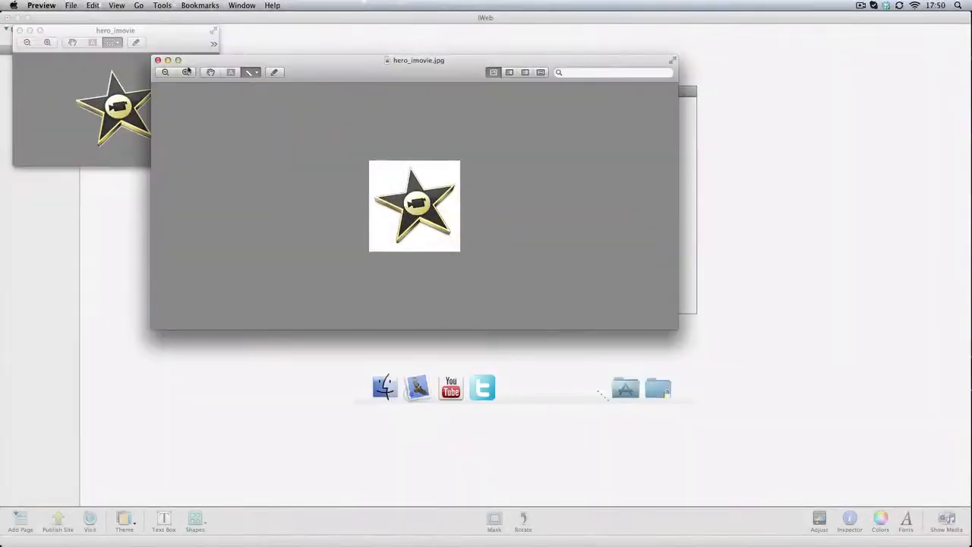
Close the original JPEG and save the transparent duplicate to the Desktop as hero_imovie.png with Alpha kept.
left_click(158, 61)
left_click_drag(158, 42, 258, 177)
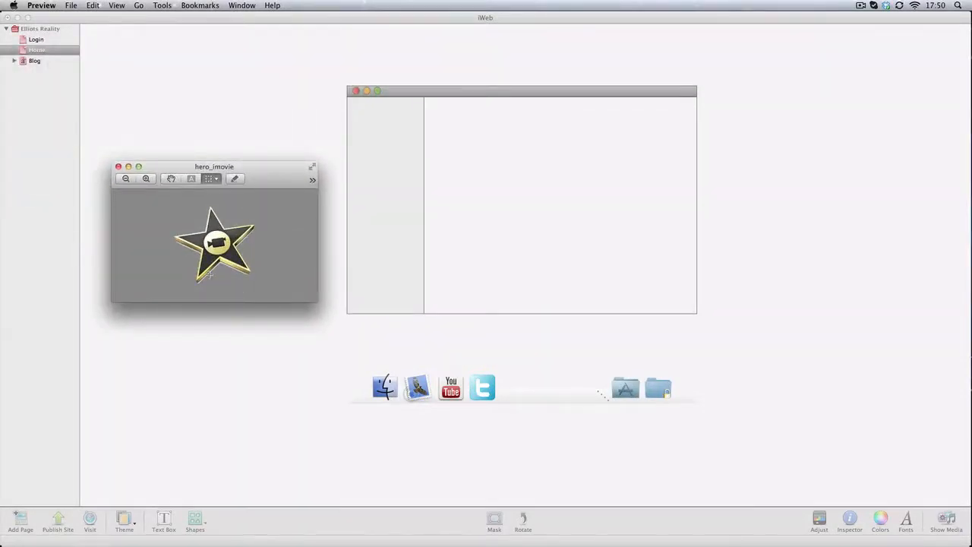
left_click(118, 167)
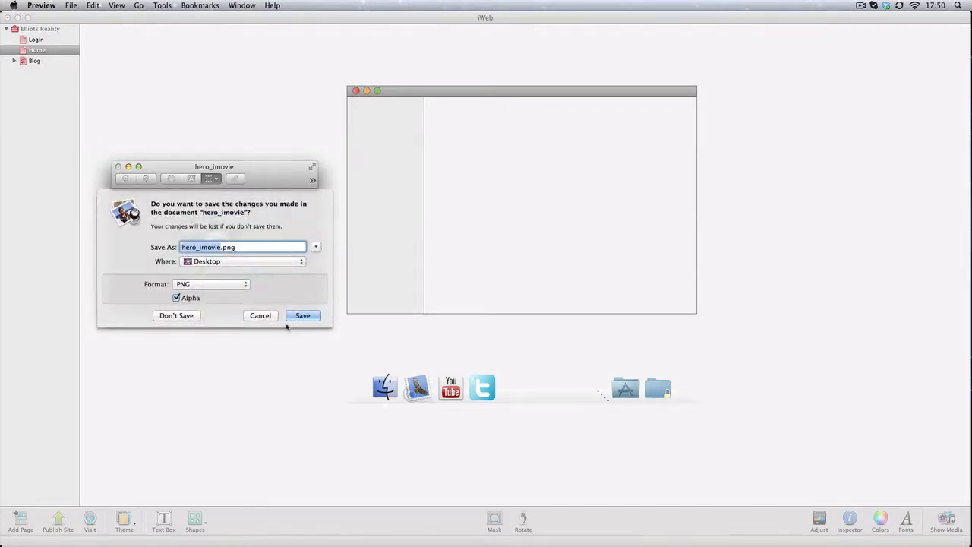
left_click(297, 316)
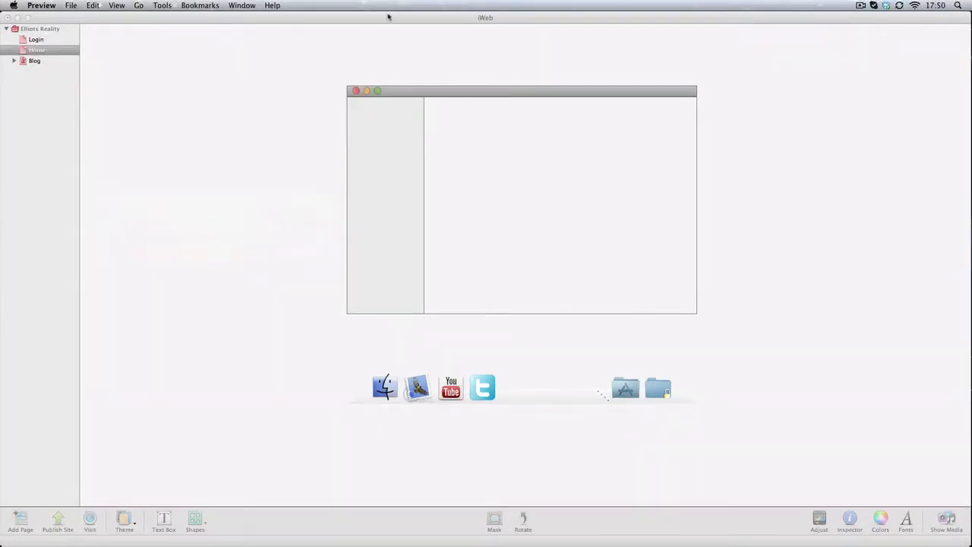
Locate hero_imovie.png on the Desktop and place it inside the drawn window on iWeb's Home page.
left_click_drag(433, 20, 414, 191)
left_click(721, 106)
left_click(938, 38)
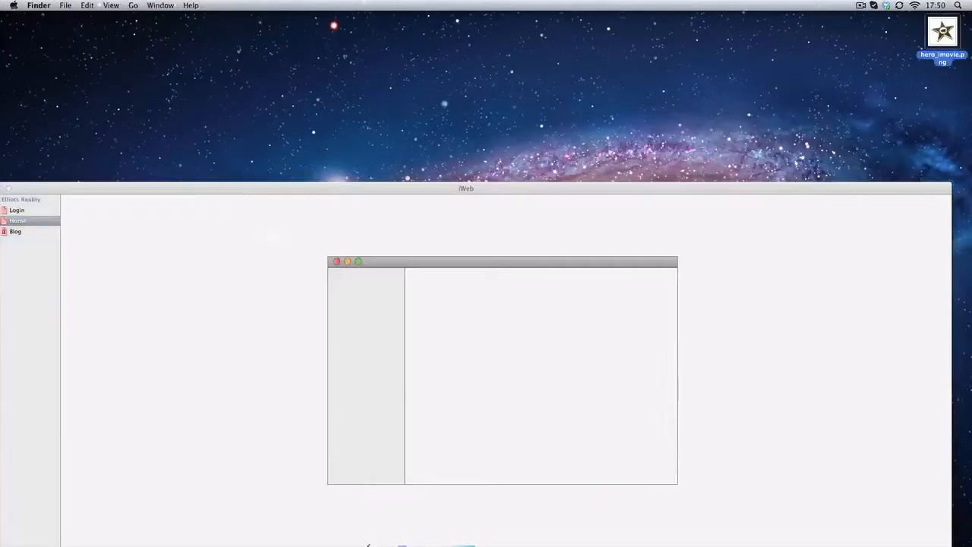
left_click_drag(419, 187, 435, 16)
key("super+Tab")
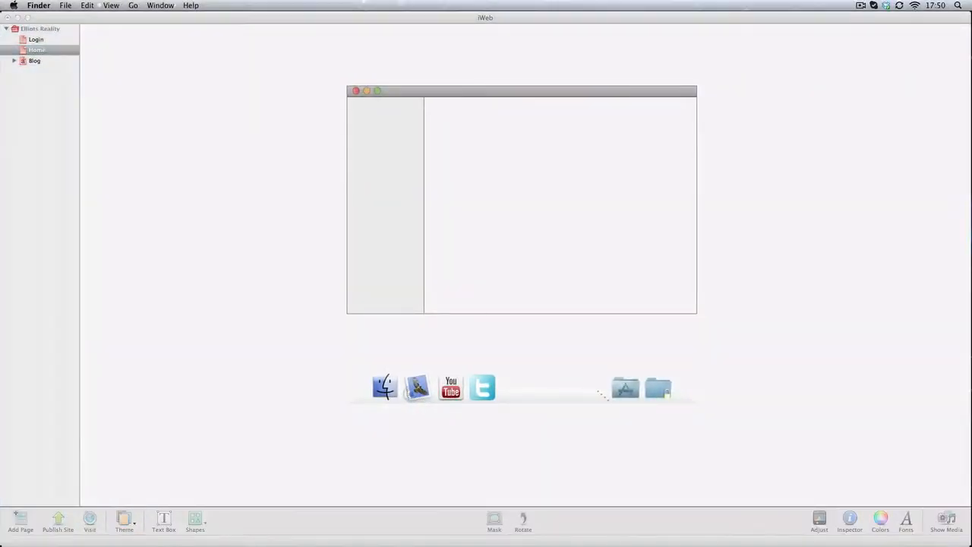
mouse_move(2, 195)
left_mouse_down()
mouse_move(494, 67)
mouse_move(487, 71)
mouse_move(550, 154)
left_mouse_up()
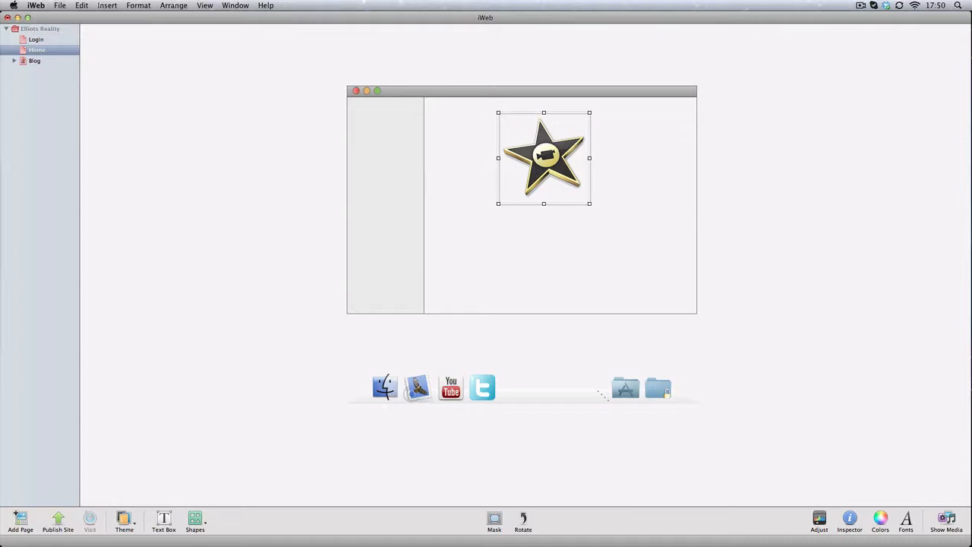
Shrink the iMovie star to dock icon size and place it in the dock beside the Twitter icon.
left_click_drag(578, 155, 600, 182)
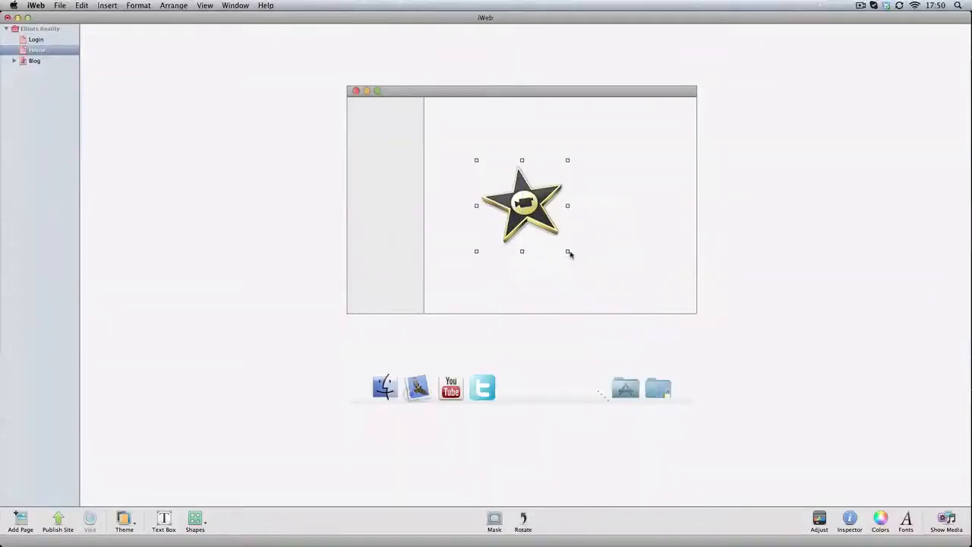
left_click_drag(569, 251, 517, 384)
left_click(668, 351)
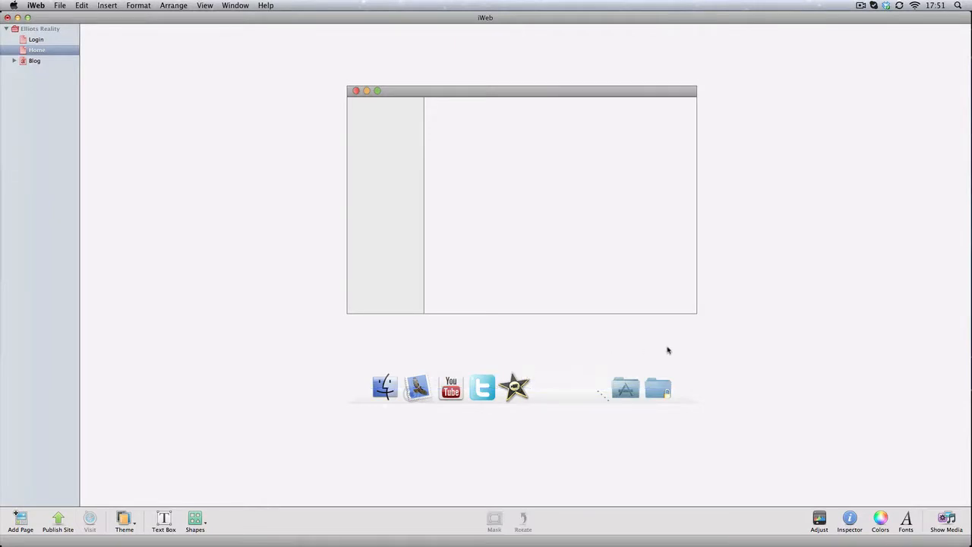
left_click(515, 386)
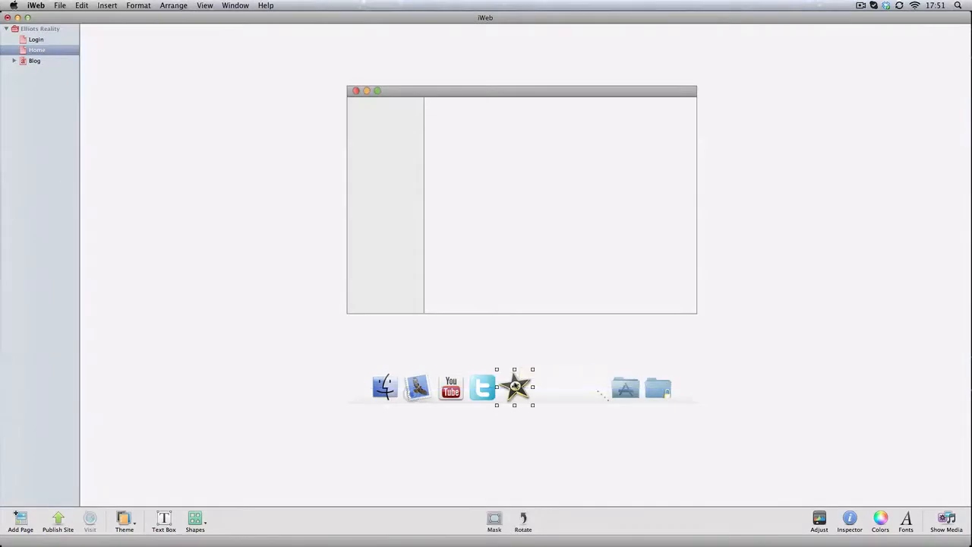
left_click_drag(533, 368, 516, 387)
left_click(598, 347)
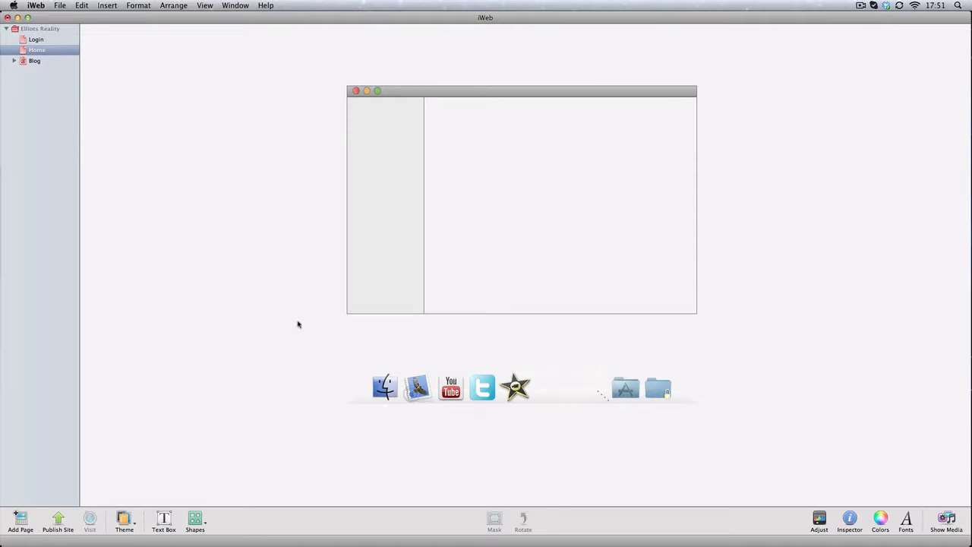
Delete the banner photo behind the My Blog title on the Blog page and check the remaining header elements.
left_click(30, 64)
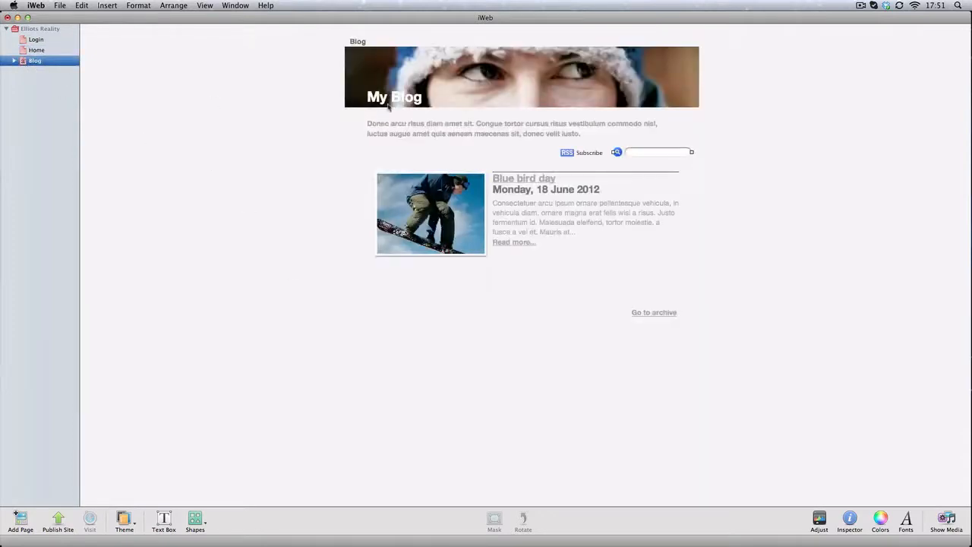
left_click_drag(302, 28, 755, 106)
key("Delete")
left_click(649, 116)
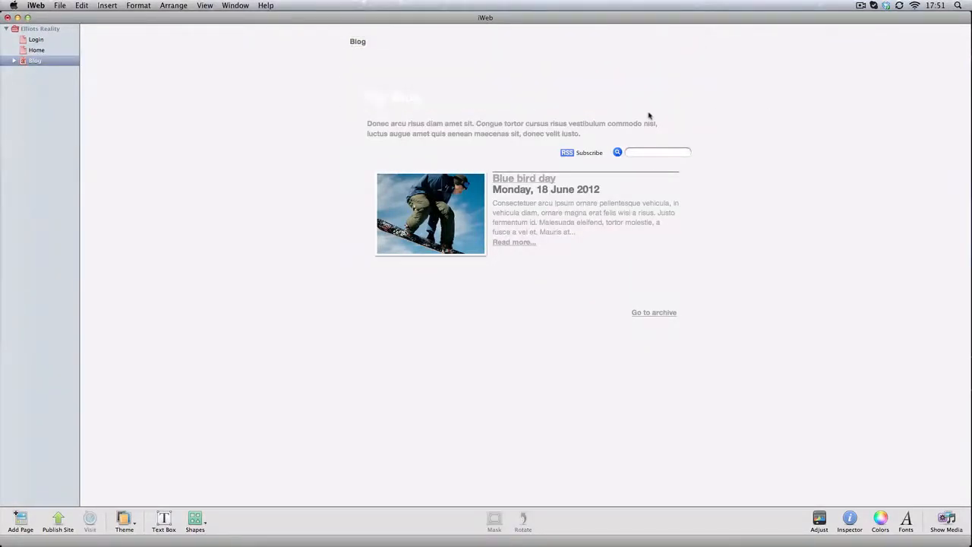
left_click(439, 94)
left_click(382, 43)
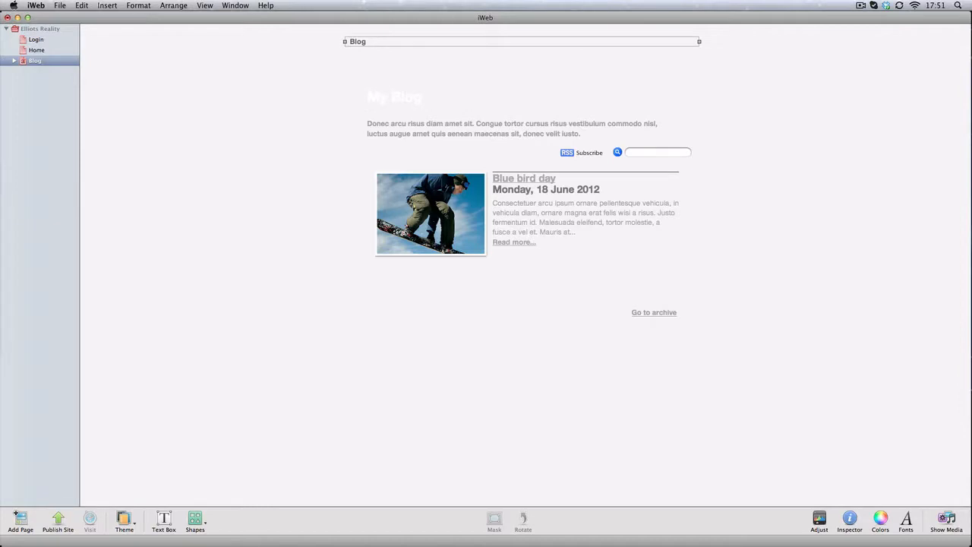
left_click(330, 127)
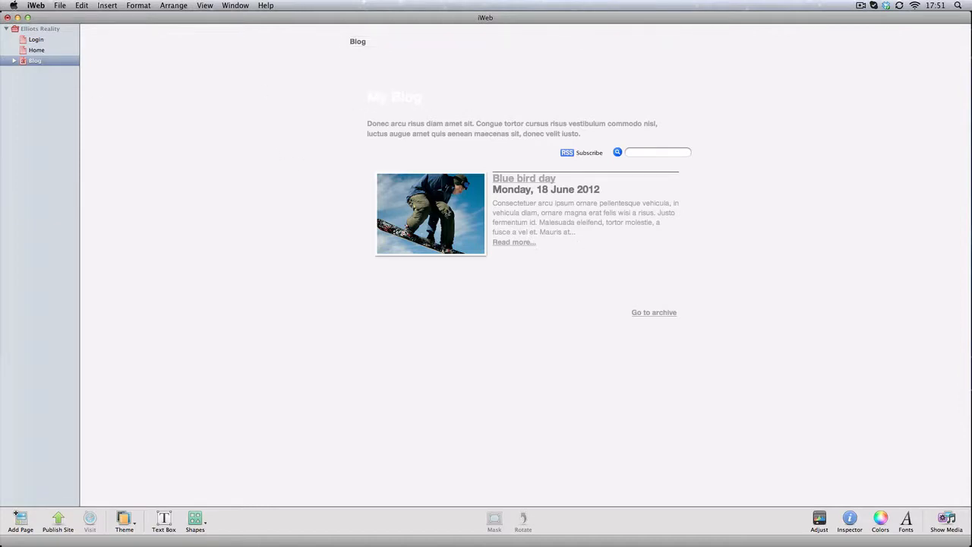
Review the Login and Home pages and return to the Blog page.
left_click(37, 39)
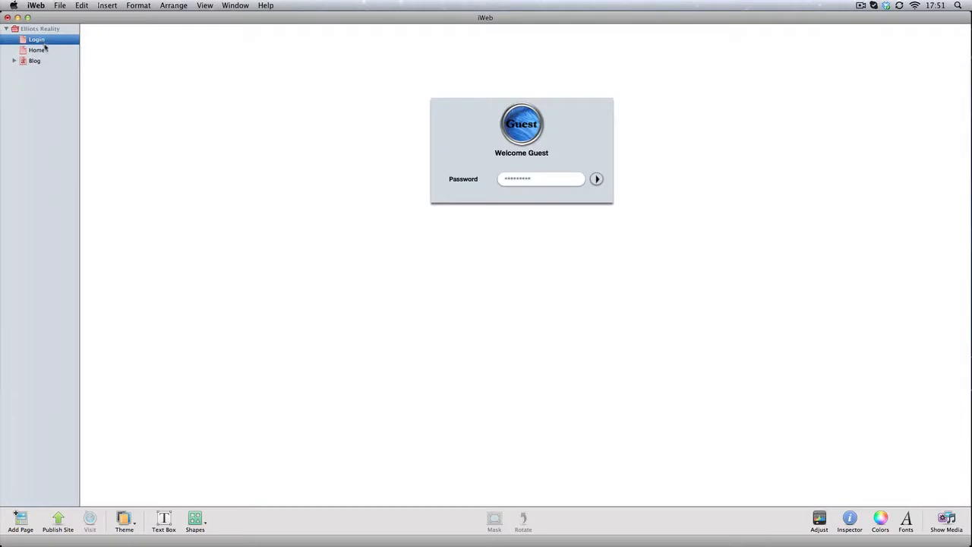
left_click(38, 51)
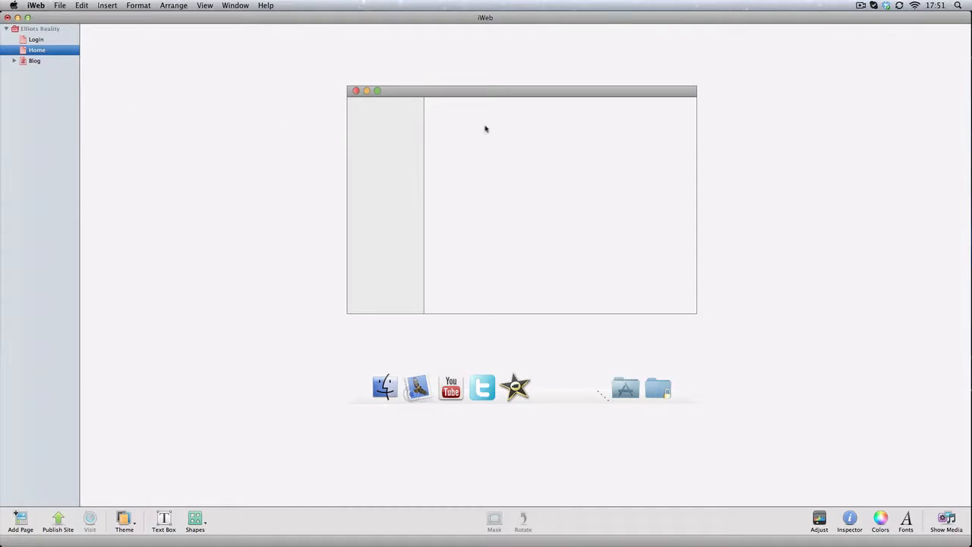
left_click(524, 69)
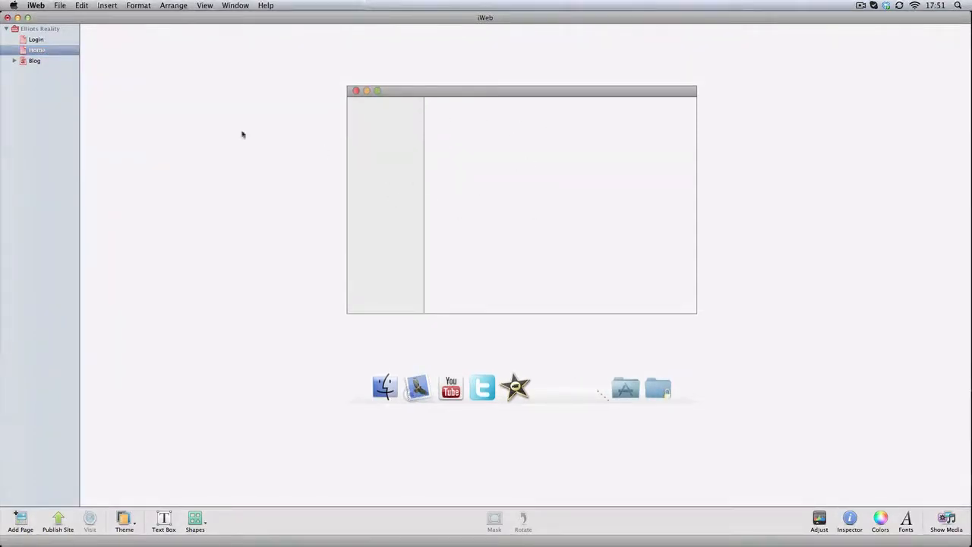
left_click(36, 40)
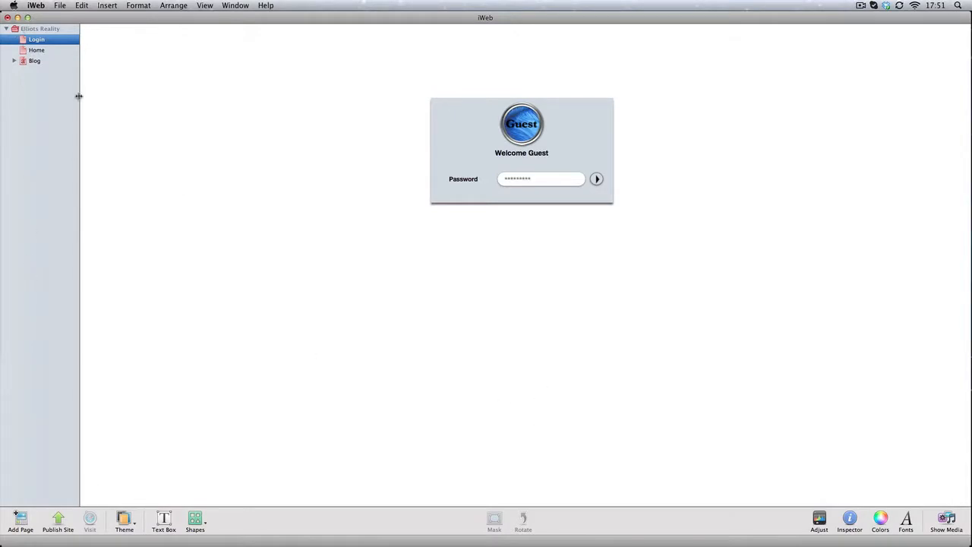
left_click(33, 61)
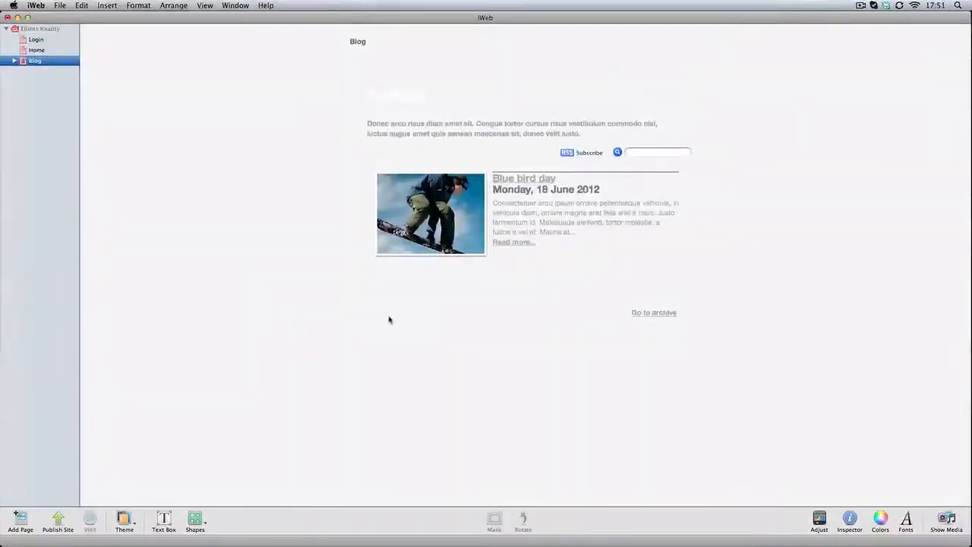
Add a new page to the site using the Modern theme's About Me template.
left_click(133, 525)
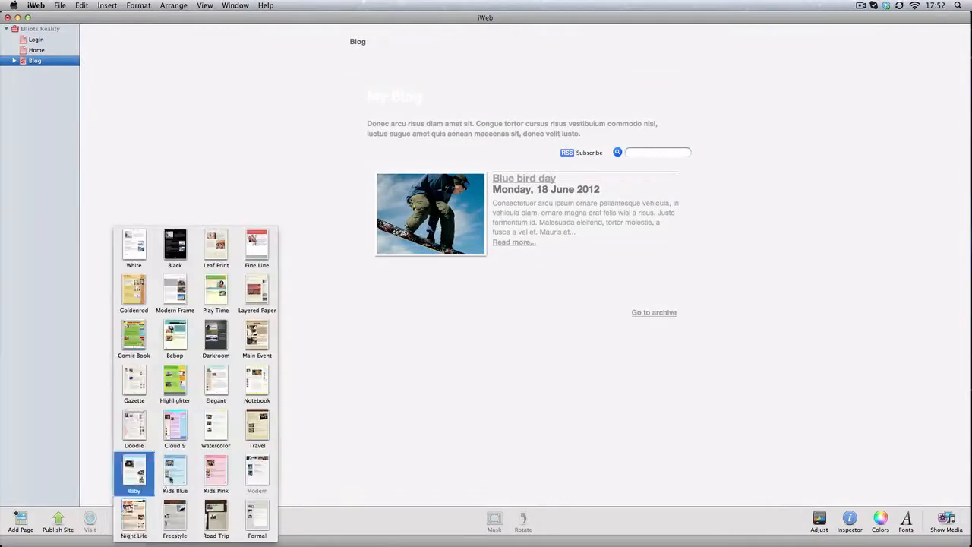
left_click(86, 494)
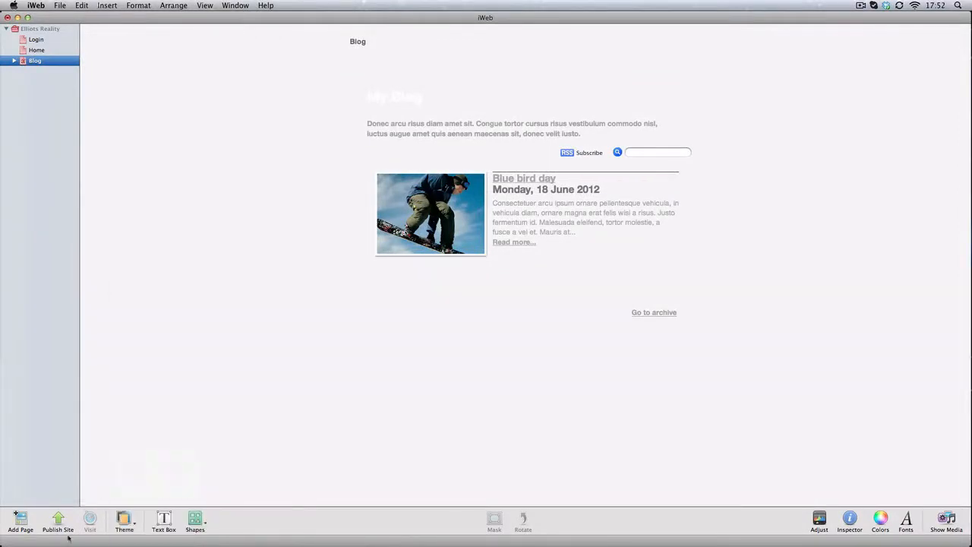
left_click(20, 520)
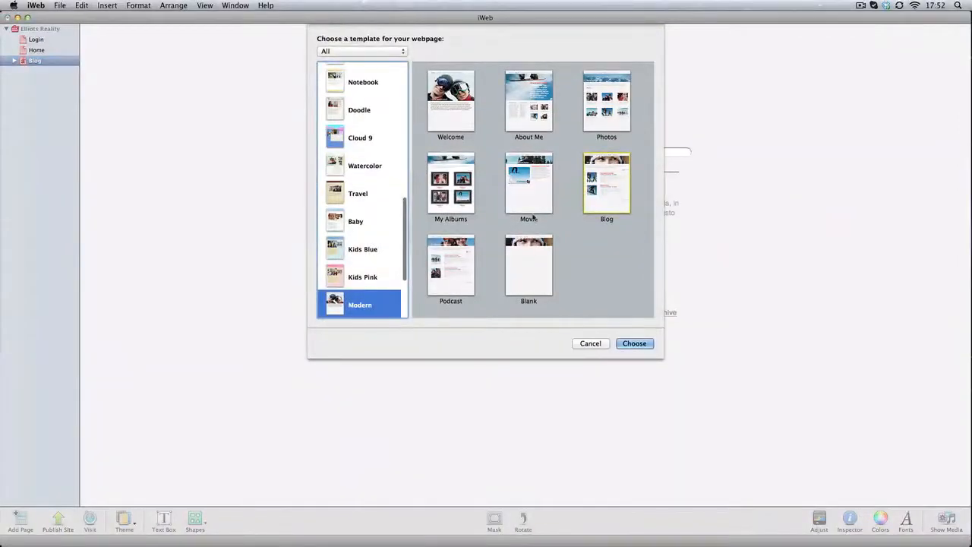
left_click(636, 343)
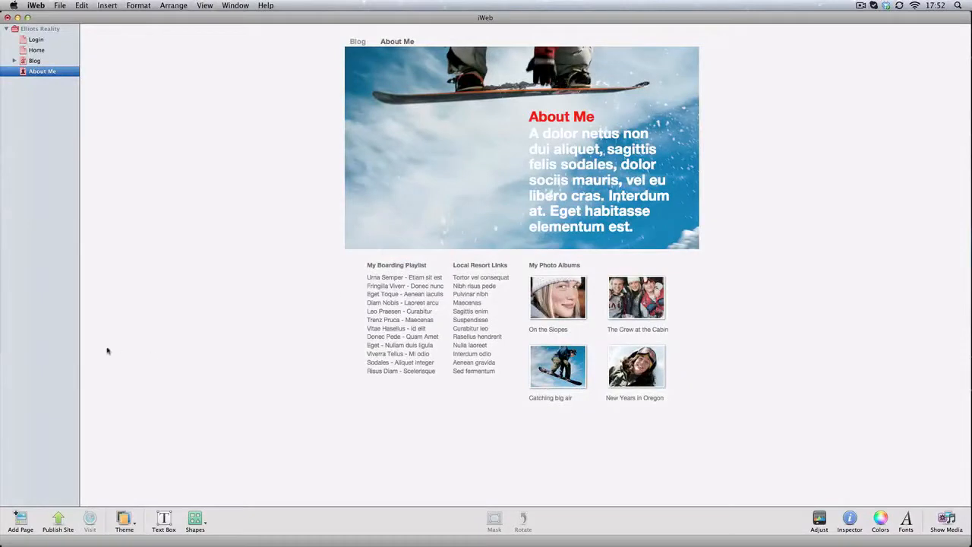
Create a new site with an About Me page in the Doodle theme.
left_click(59, 5)
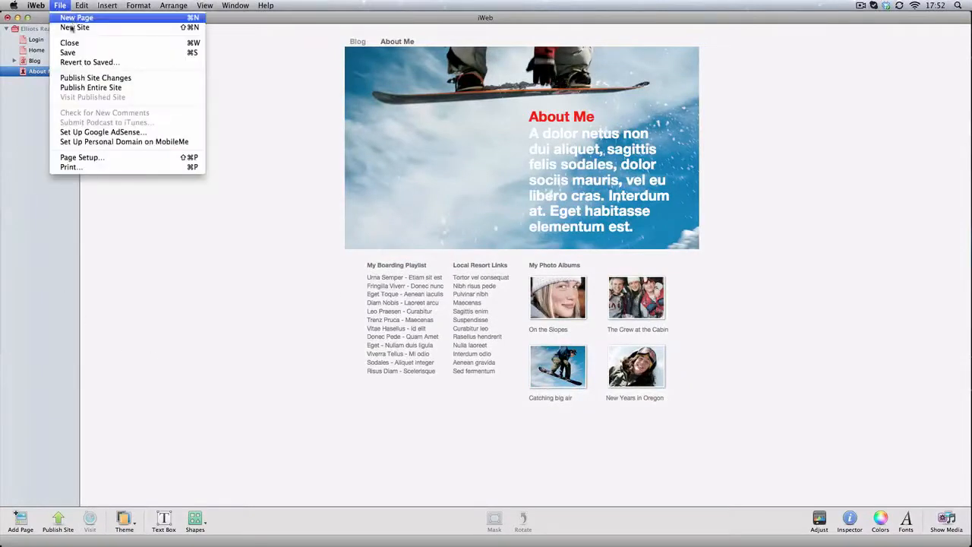
left_click(73, 15)
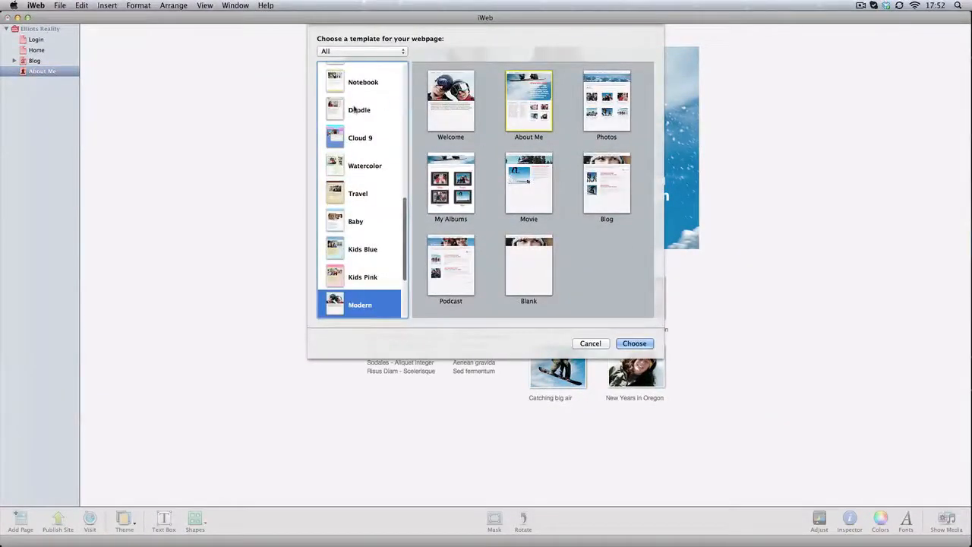
left_click(353, 109)
left_click(642, 346)
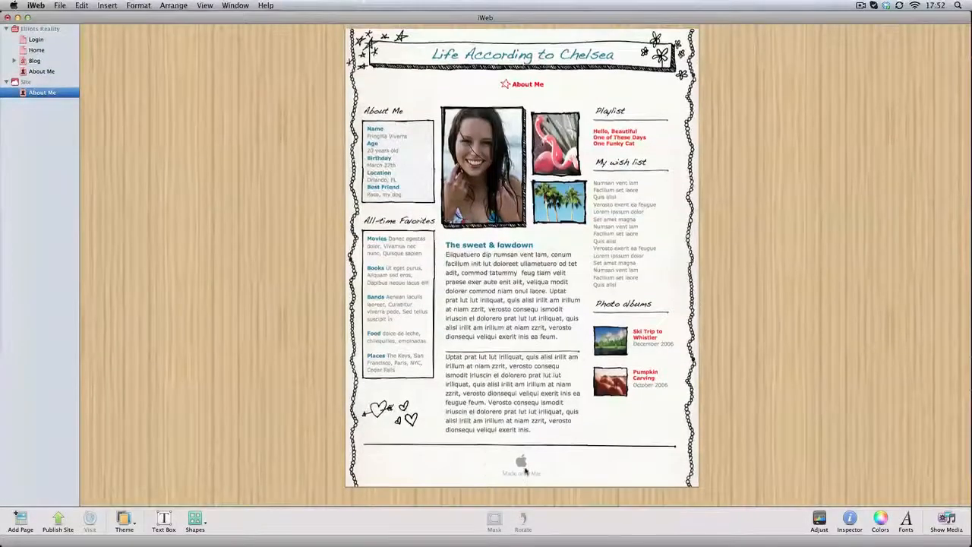
Delete the Made on a Mac badge at the foot of the Doodle About Me page.
left_click(524, 463)
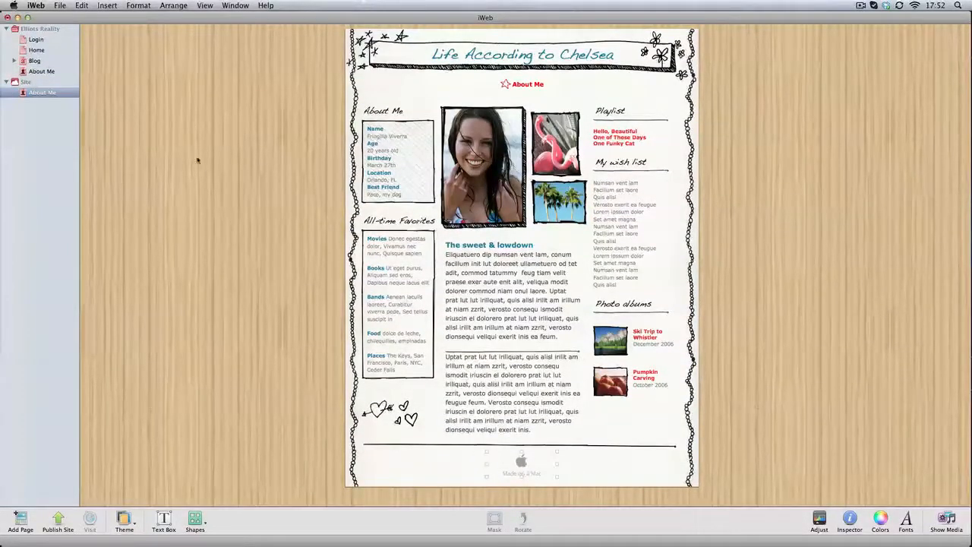
left_click_drag(521, 461, 33, 41)
left_click(38, 39)
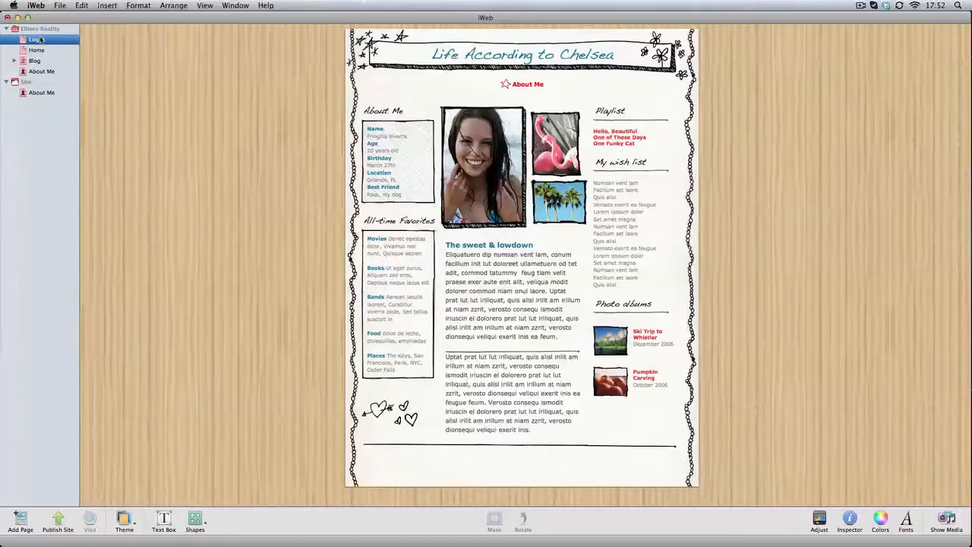
left_click(42, 93)
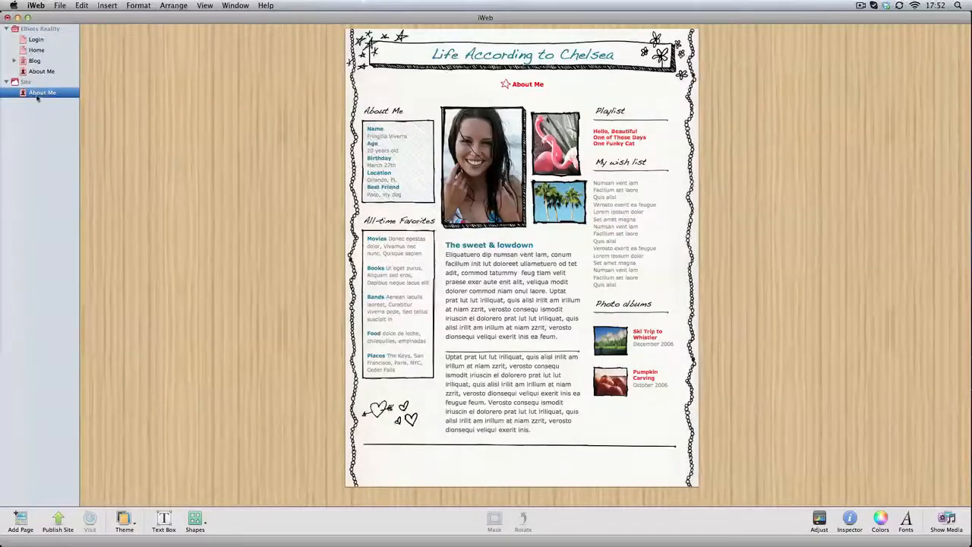
Delete the extra site holding the Doodle page and return to the original site's About Me page.
right_click(25, 82)
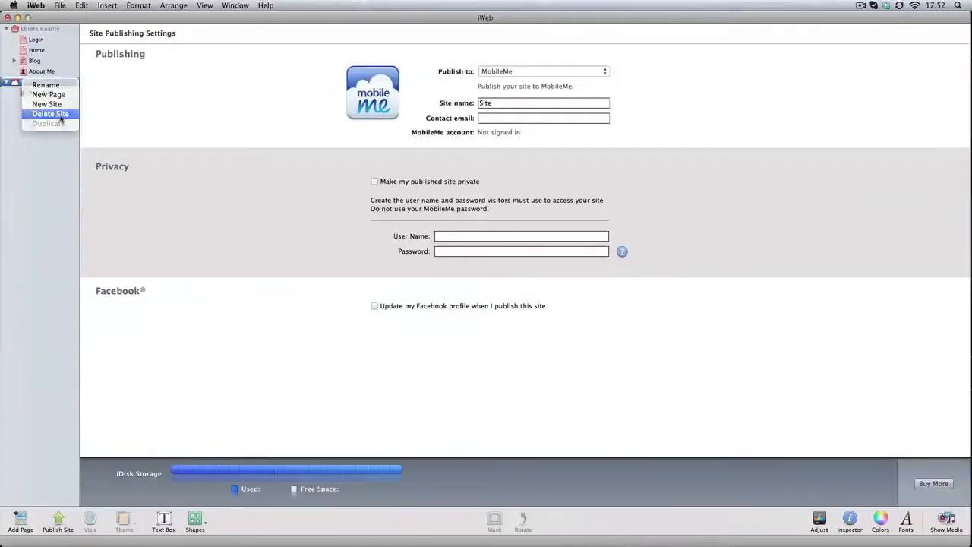
left_click(50, 114)
left_click(40, 71)
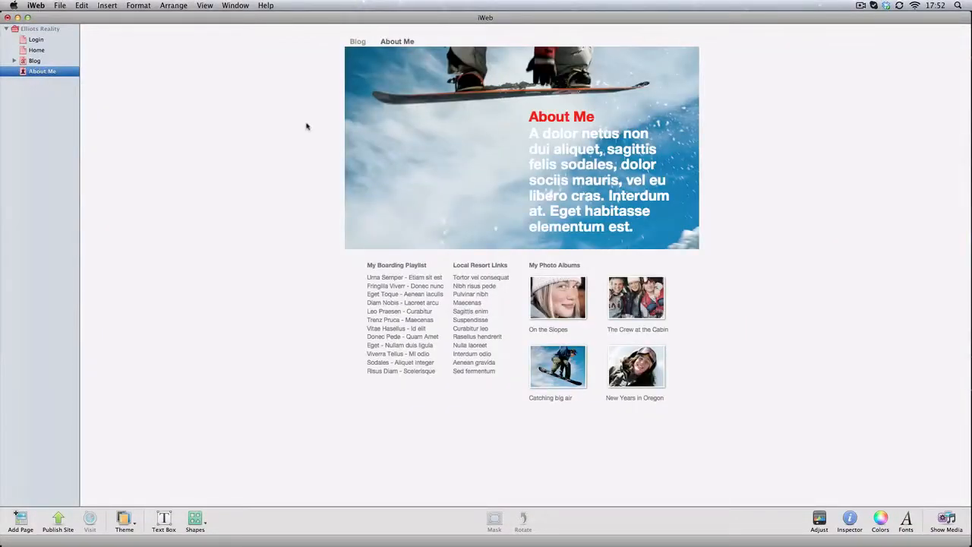
Review the Login, Home and About Me pages, ending on the Home page.
left_click(38, 41)
left_click(35, 49)
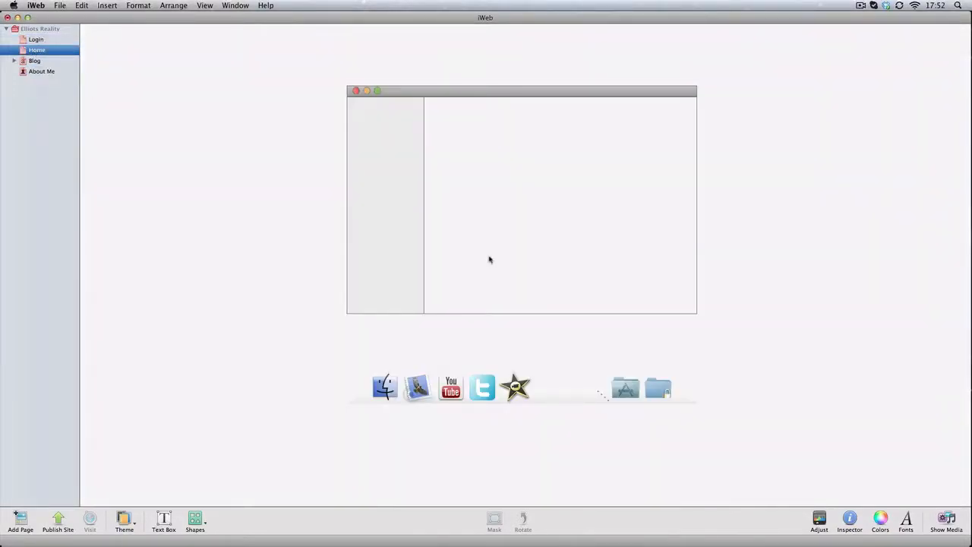
left_click(54, 73)
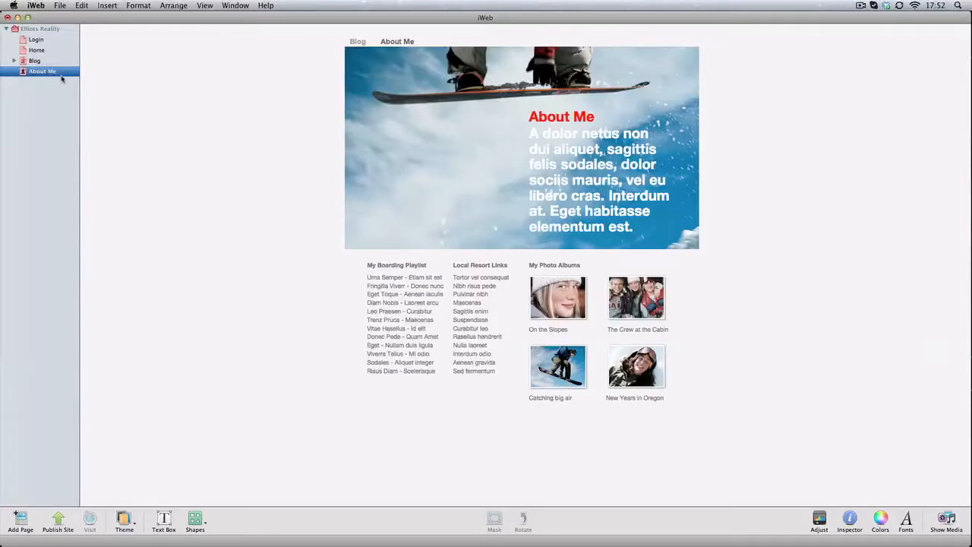
left_click(36, 41)
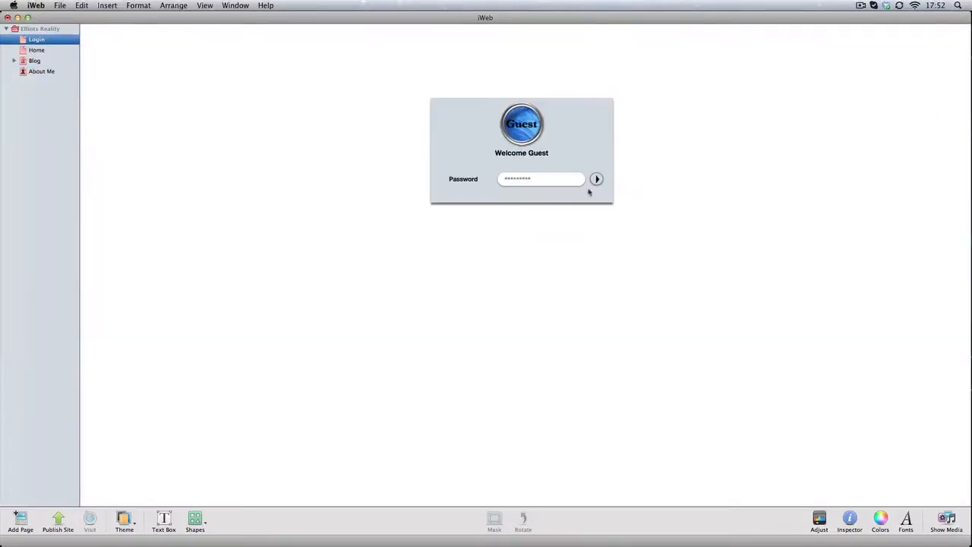
left_click(37, 50)
left_click(34, 71)
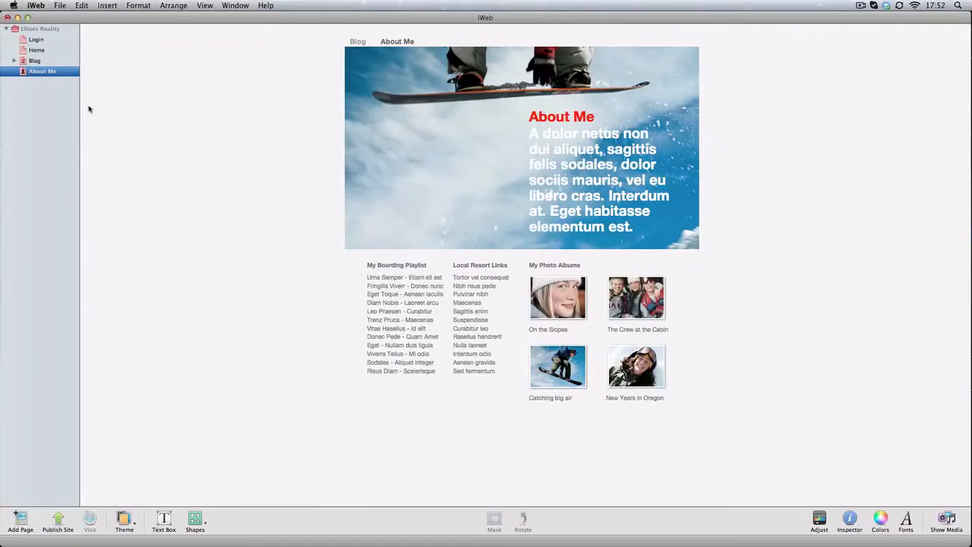
left_click(36, 40)
left_click(37, 50)
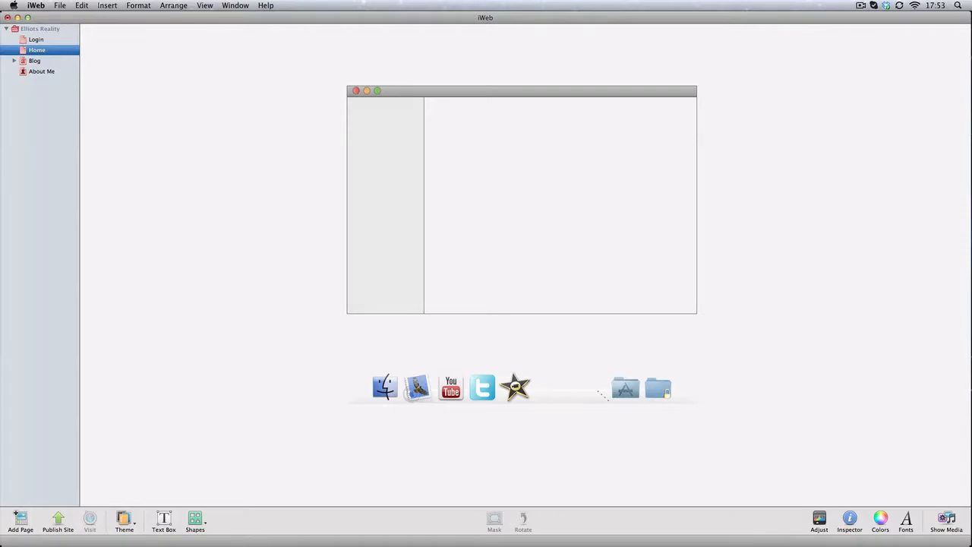
Bring the portrait photo from Finder onto the Home page and shrink it to a thumbnail in the drawn window's lower area beside the sidebar.
key("super+Tab")
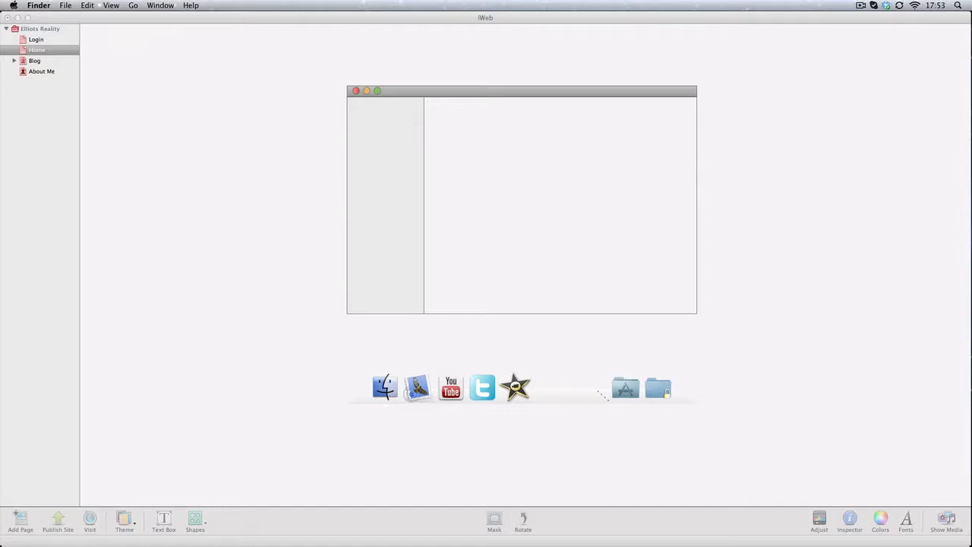
left_click_drag(330, 259, 496, 209)
left_click_drag(573, 293, 447, 292)
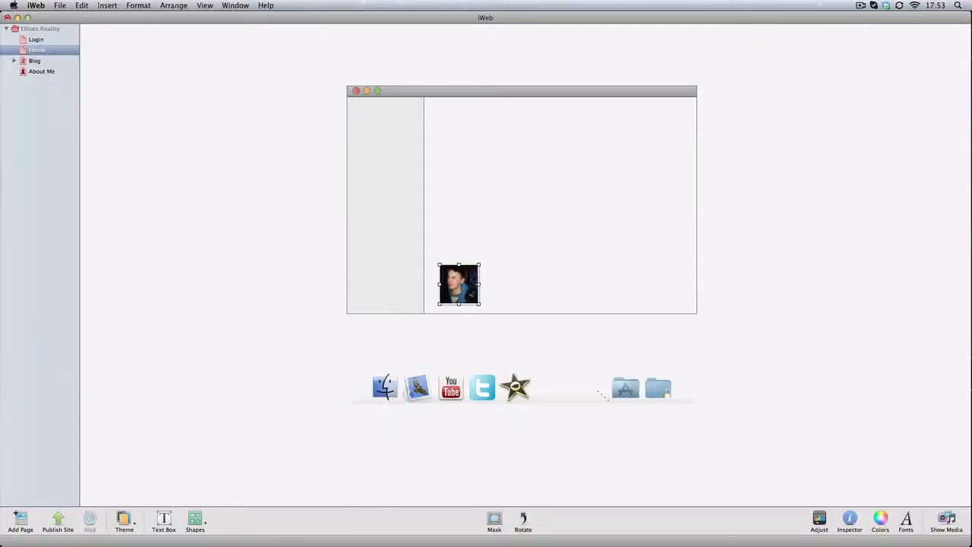
Tilt the portrait thumbnail slightly clockwise and nudge it closer to the window's sidebar.
left_click_drag(479, 304, 473, 307)
left_click(222, 293)
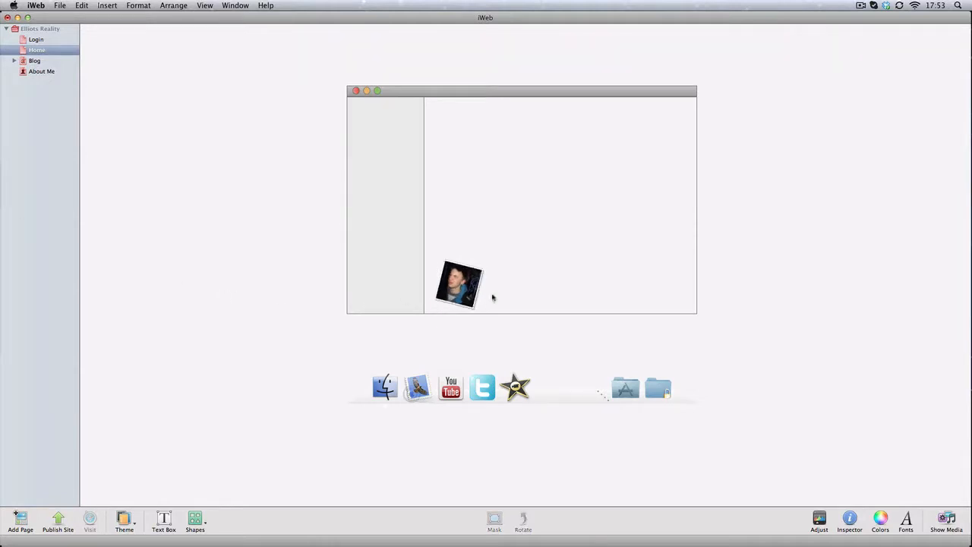
left_click_drag(465, 287, 461, 288)
left_click(496, 252)
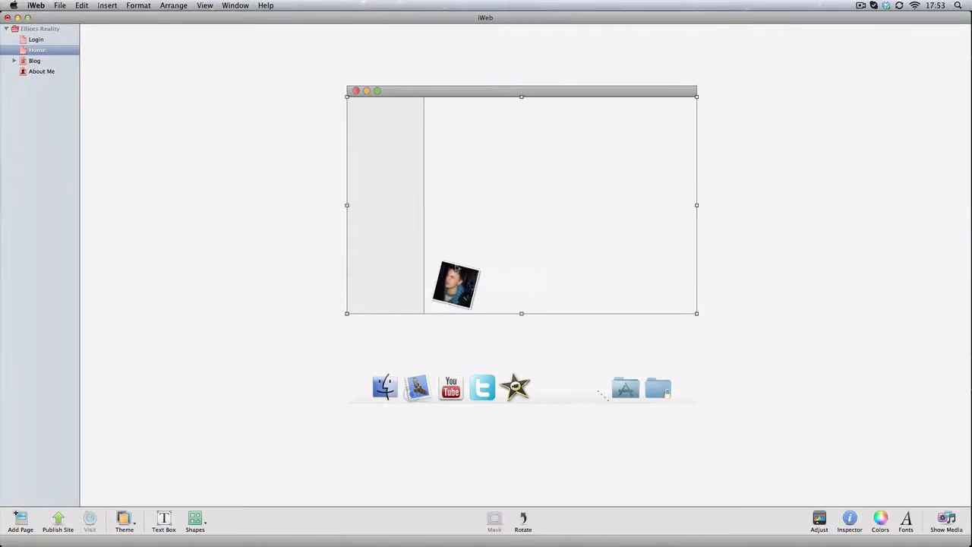
Add a text box reading "My Photos" just above the portrait thumbnail.
left_click(173, 520)
left_click(539, 290)
left_click_drag(551, 290, 477, 250)
left_click(514, 240)
left_click(480, 251)
left_click(470, 244)
type("My Photos")
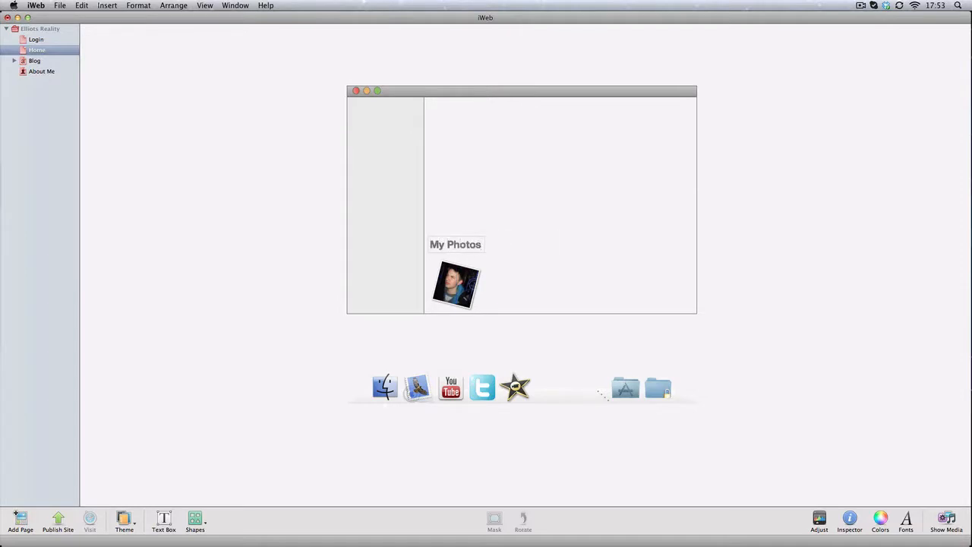
Reduce the font size of the "My Photos" heading to a small caption size.
triple_click(477, 244)
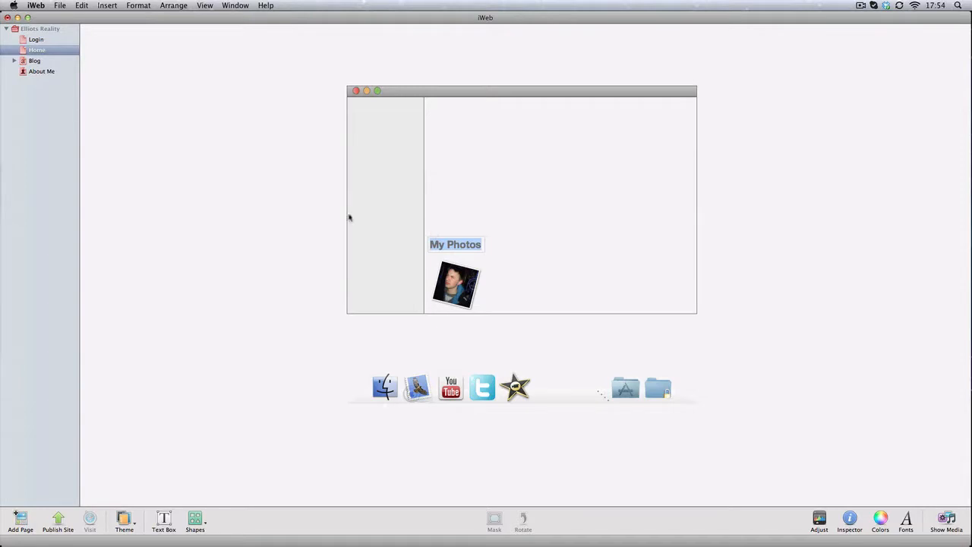
key("super+minus")
key("super+minus")
key("super+minus")
key("super+minus")
key("super+minus")
key("super+minus")
key("super+minus")
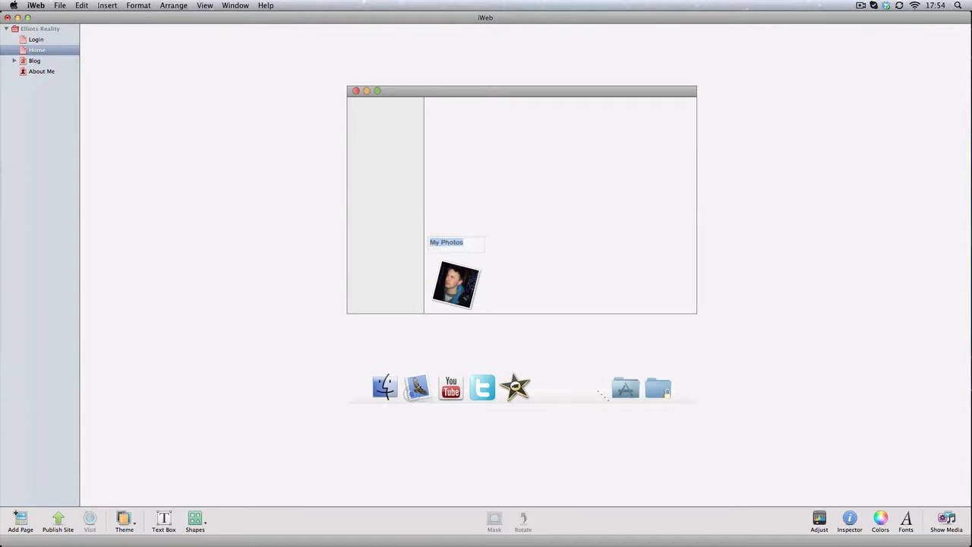
key("super+plus")
key("super+minus")
Shrink the "My Photos" text box to fit its text and place it against the sidebar edge above the thumbnail.
left_click(514, 255)
left_click(462, 245)
left_click_drag(485, 252, 447, 252)
left_click(506, 248)
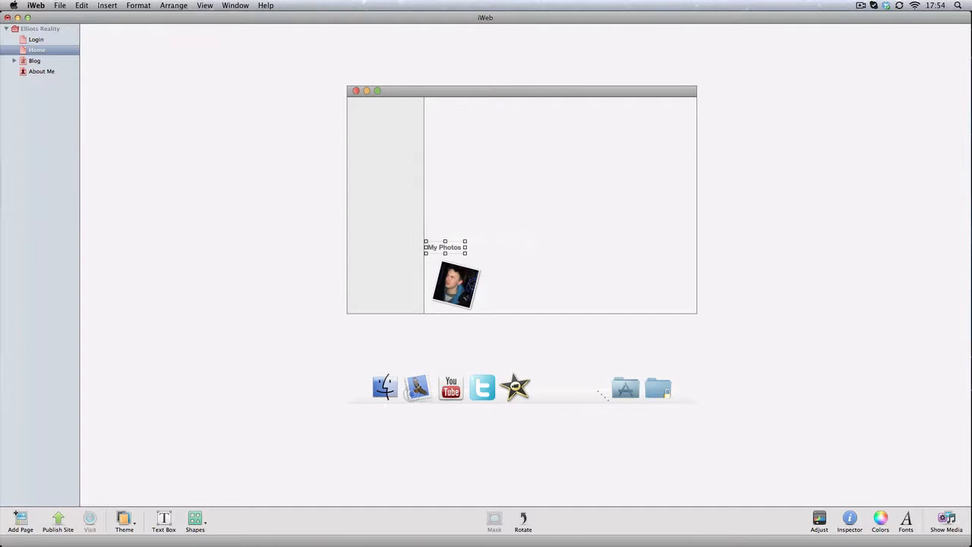
Browse All My Files in a new Finder window for another photo and close the window.
key("super+Tab")
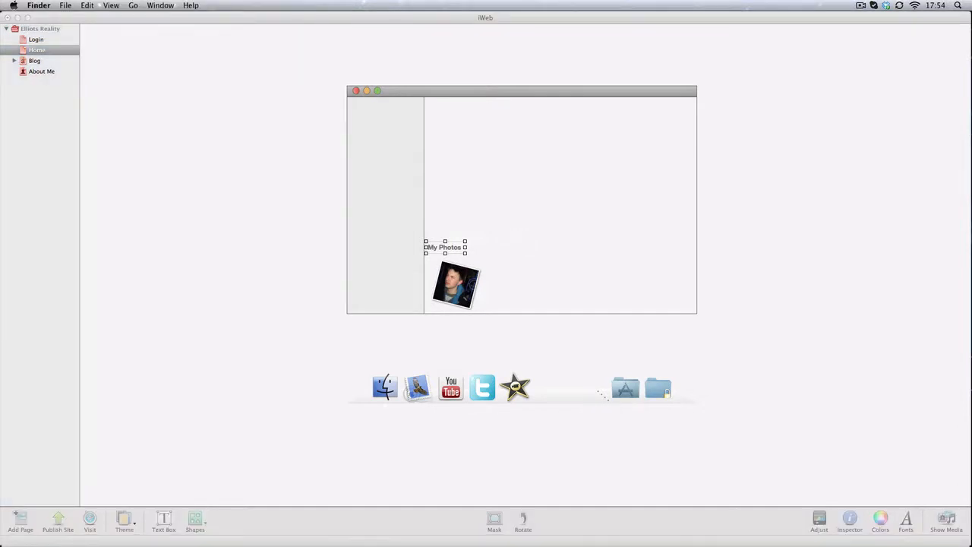
key("super+n")
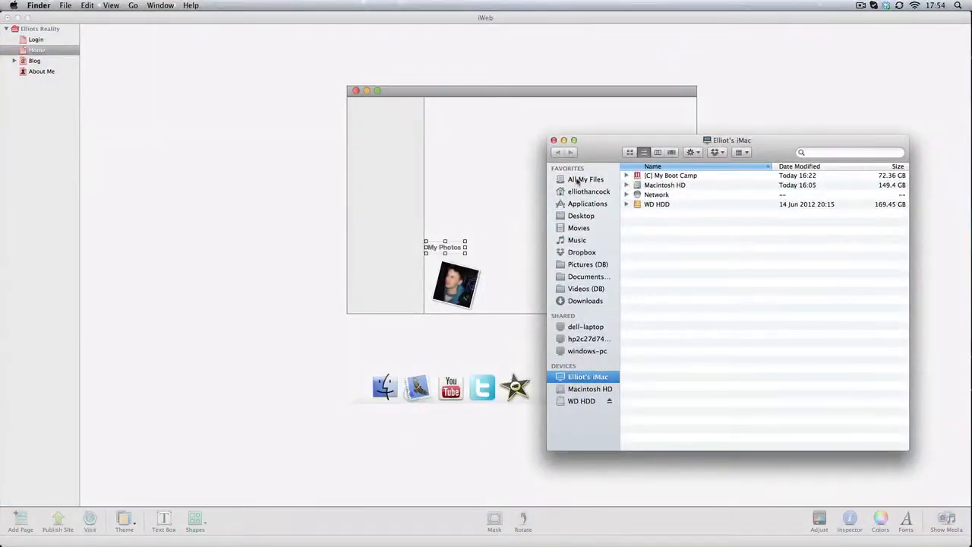
left_click(577, 180)
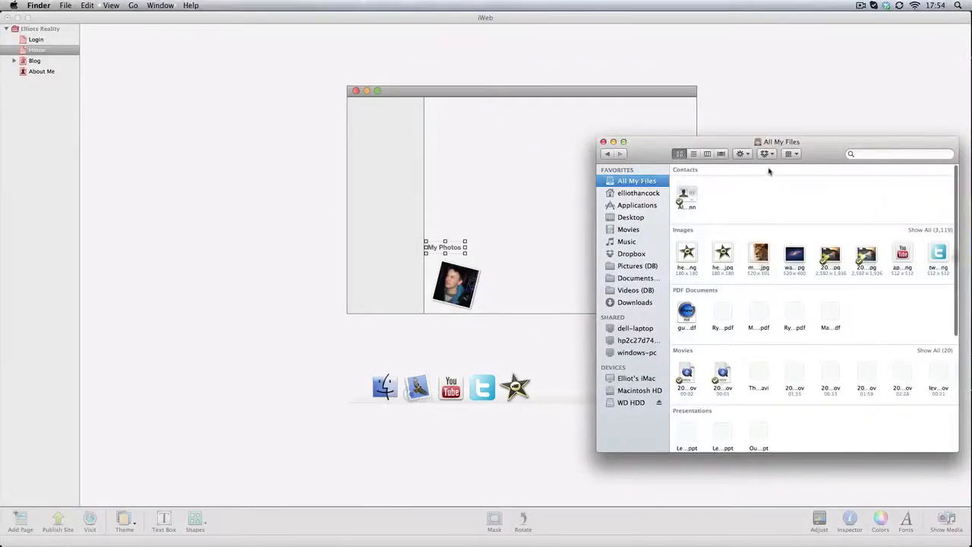
left_click_drag(818, 146, 778, 140)
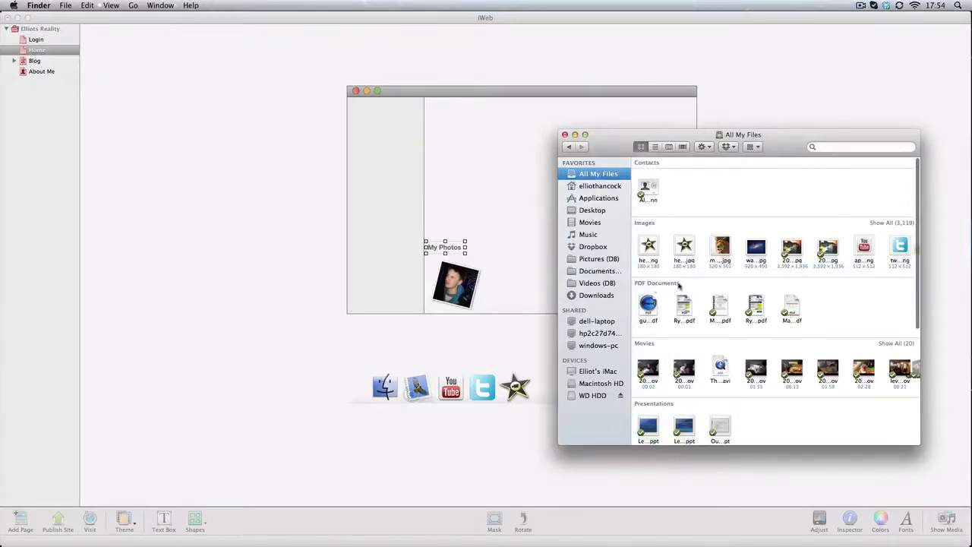
scroll(719, 347, "down", 3)
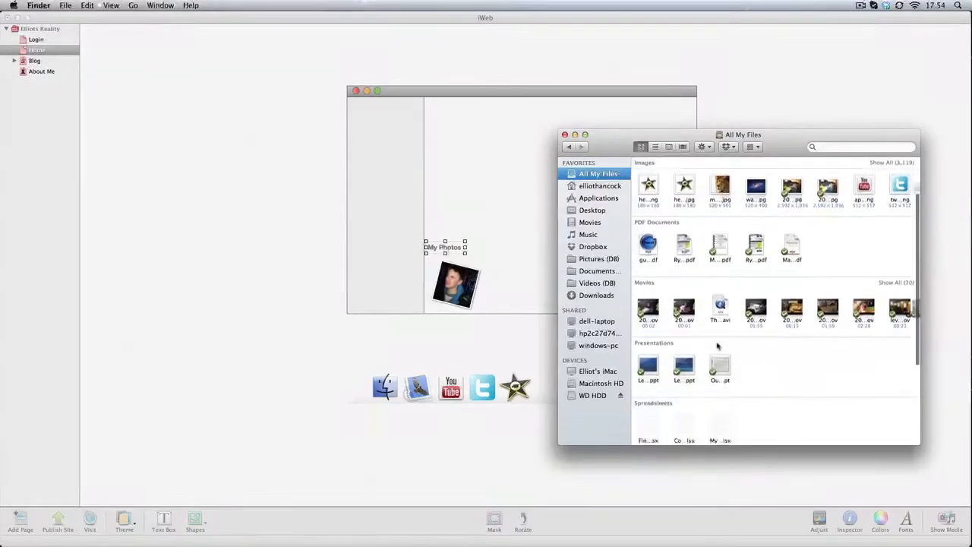
scroll(719, 347, "up", 4)
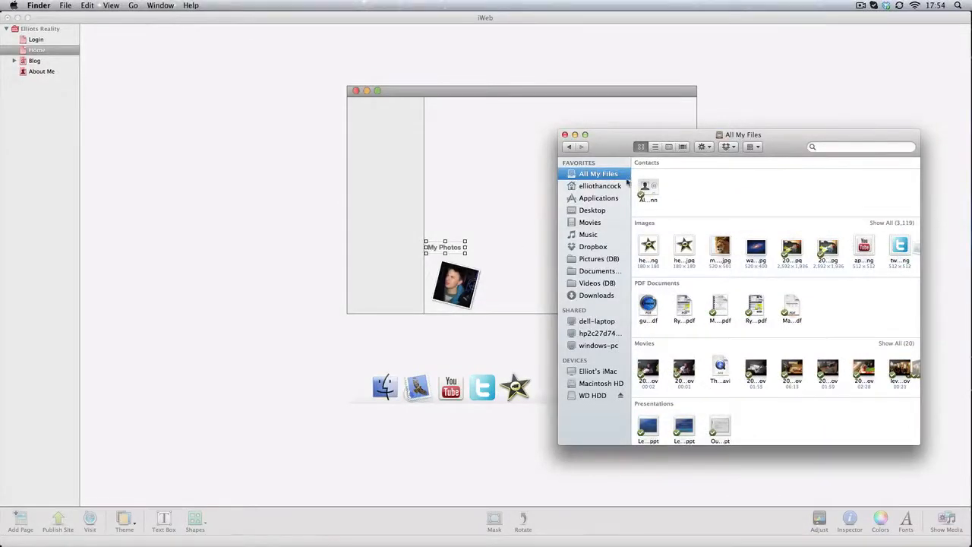
left_click(564, 134)
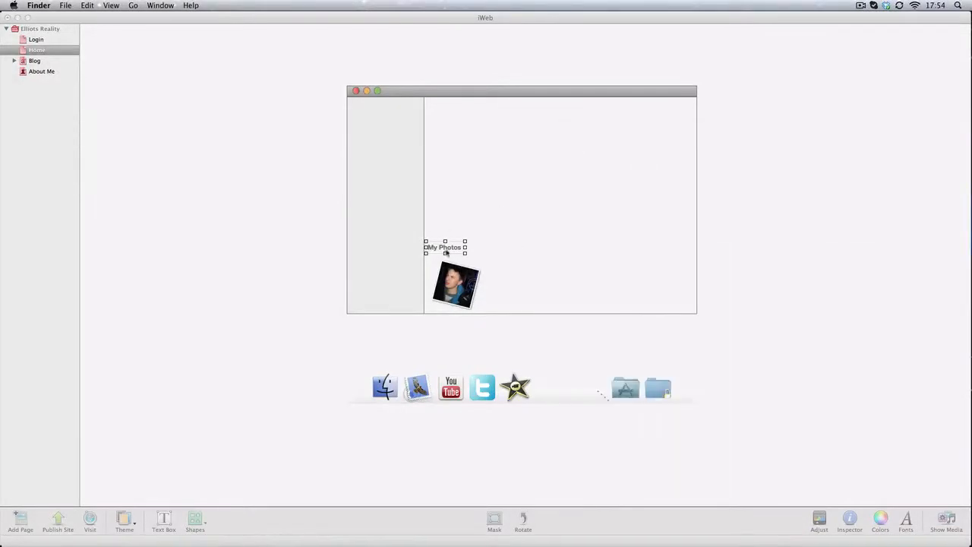
Add a second photo thumbnail beside the portrait under "My Photos" and tilt it counterclockwise.
left_click(491, 247)
left_click_drag(143, 314, 564, 227)
left_click_drag(638, 318, 509, 275)
left_click(468, 295)
left_click(528, 264)
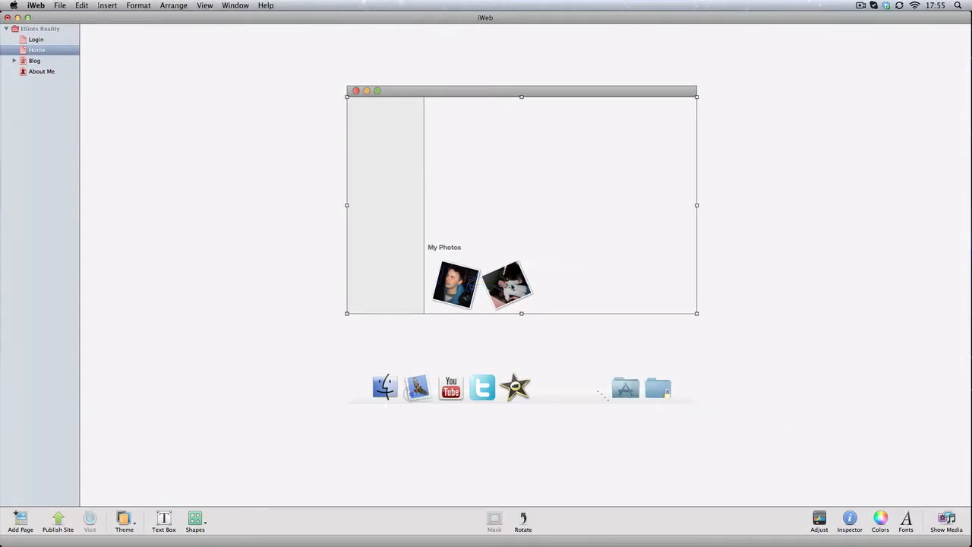
left_click(528, 294)
left_click(542, 296)
Arrange the Metrics inspector, Colors and Fonts windows side by side along the upper part of the page.
left_click_drag(1, 73, 177, 34)
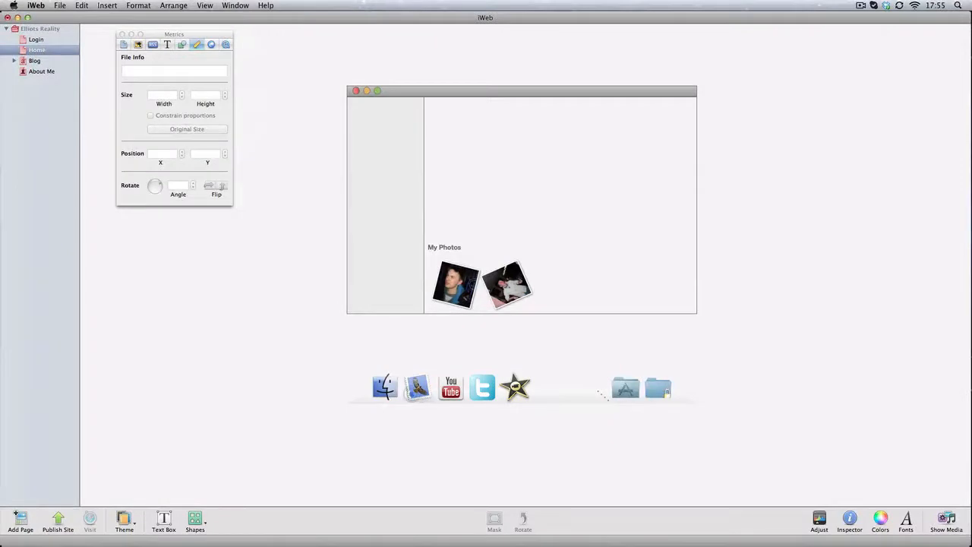
left_click_drag(1, 167, 343, 42)
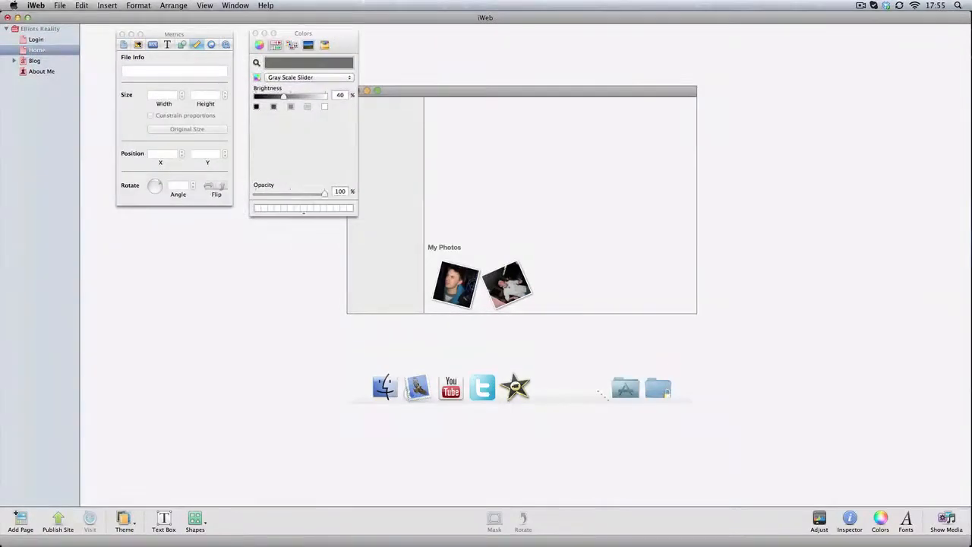
left_click_drag(2, 91, 499, 33)
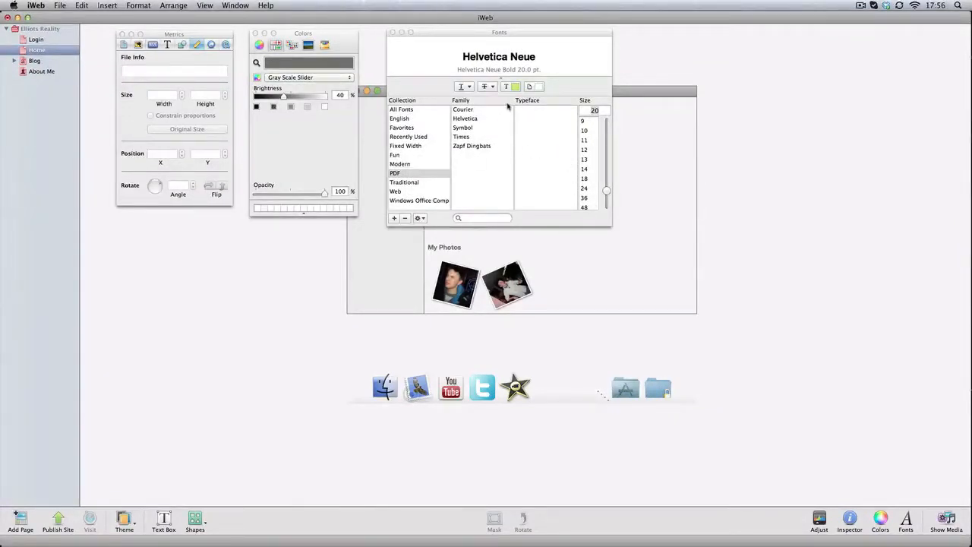
Examine the colour wheel, palettes, image palettes and crayons offered by the Colors window.
left_click(338, 38)
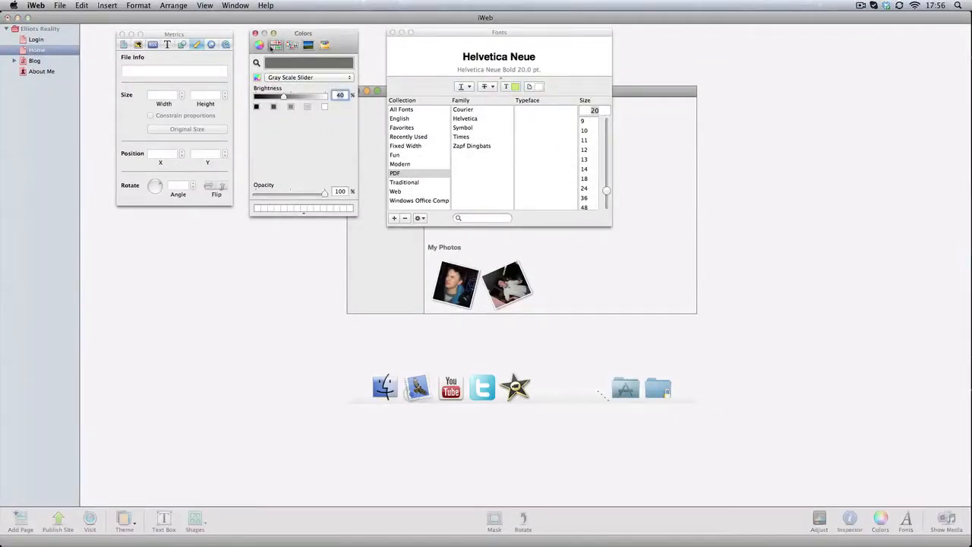
left_click(260, 44)
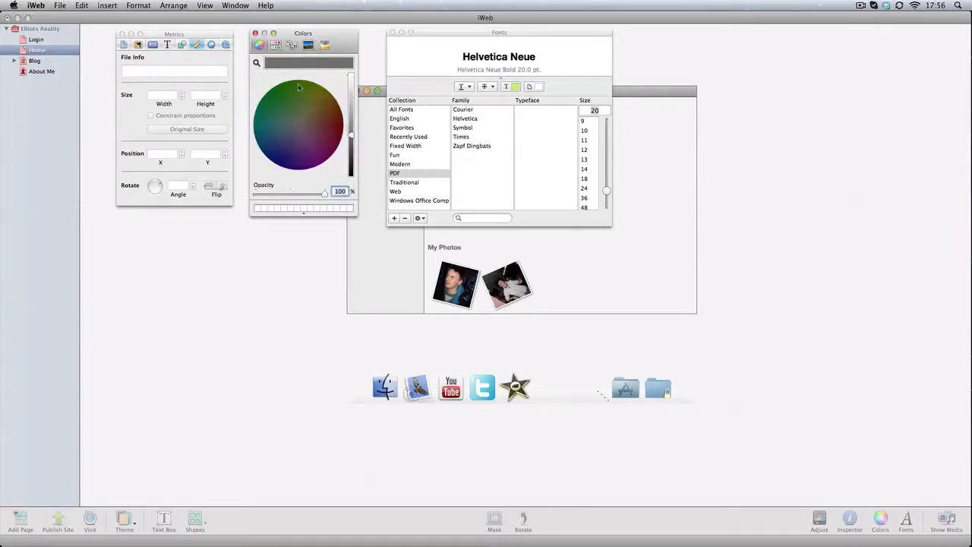
left_click(292, 44)
left_click(307, 44)
left_click(324, 44)
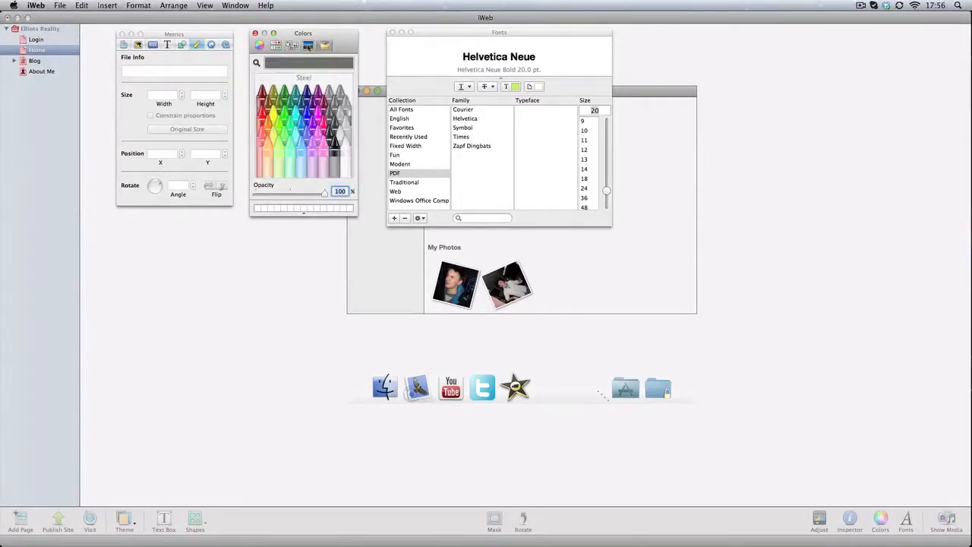
Review the Spectrum image palette, the Apple colour list and the colour wheel in the Colors window again.
left_click(308, 44)
left_click(324, 45)
left_click(309, 46)
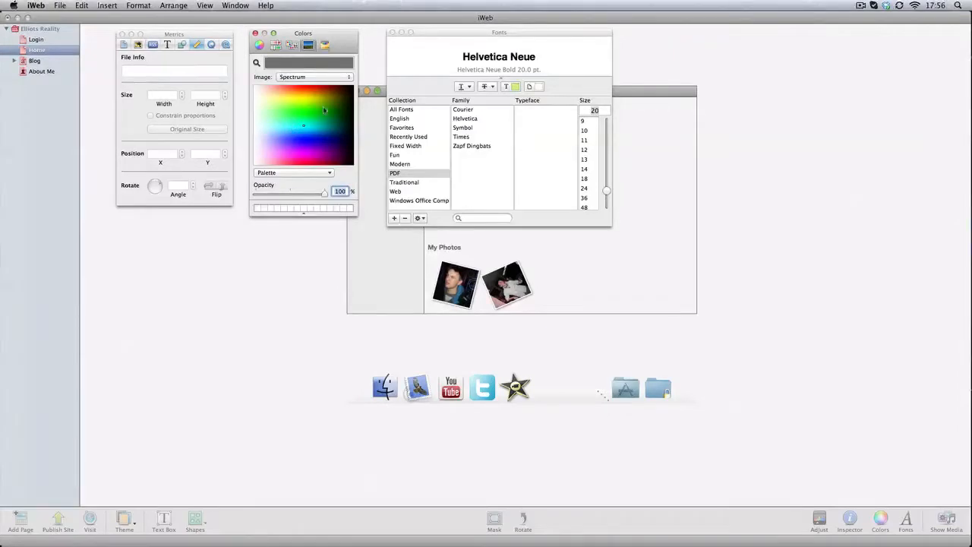
left_click(292, 46)
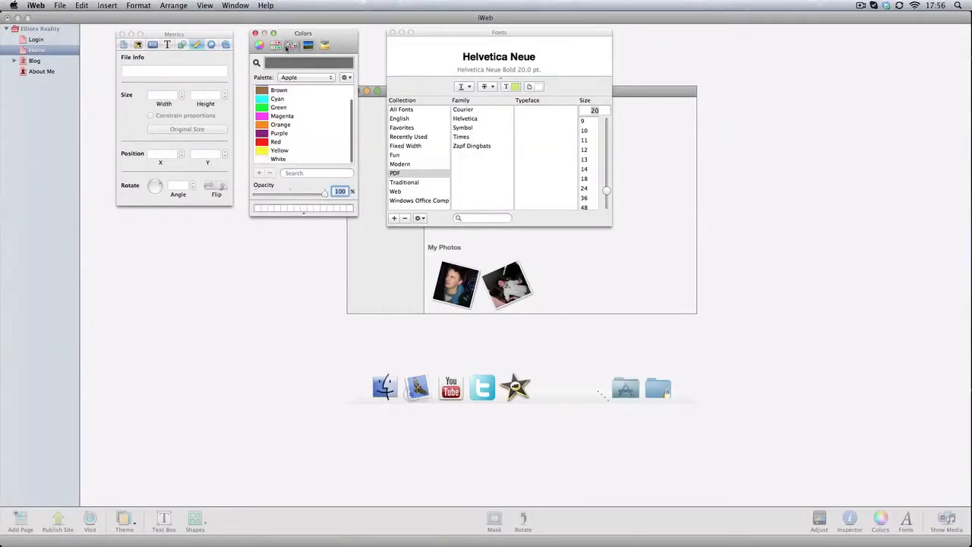
scroll(275, 111, "down", 2)
scroll(275, 112, "up", 2)
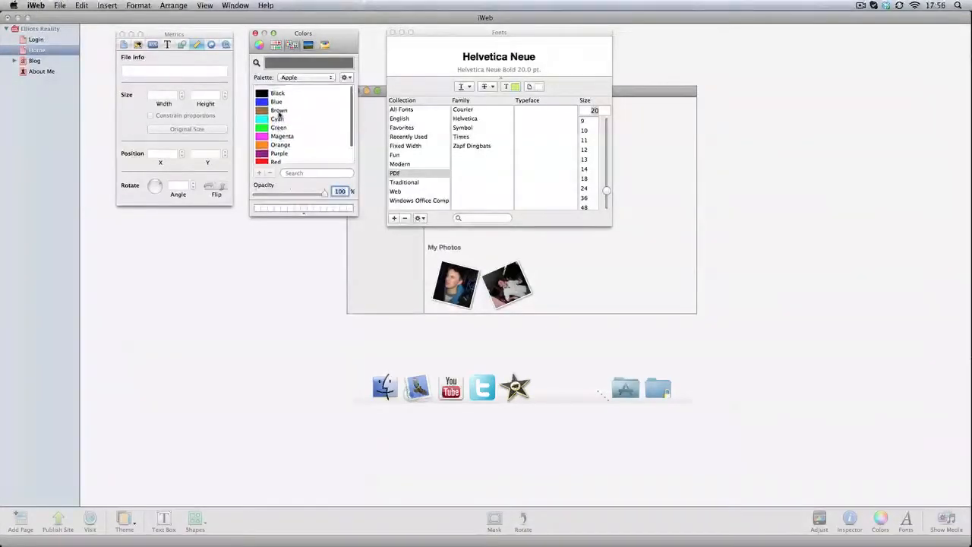
left_click(276, 46)
left_click(260, 45)
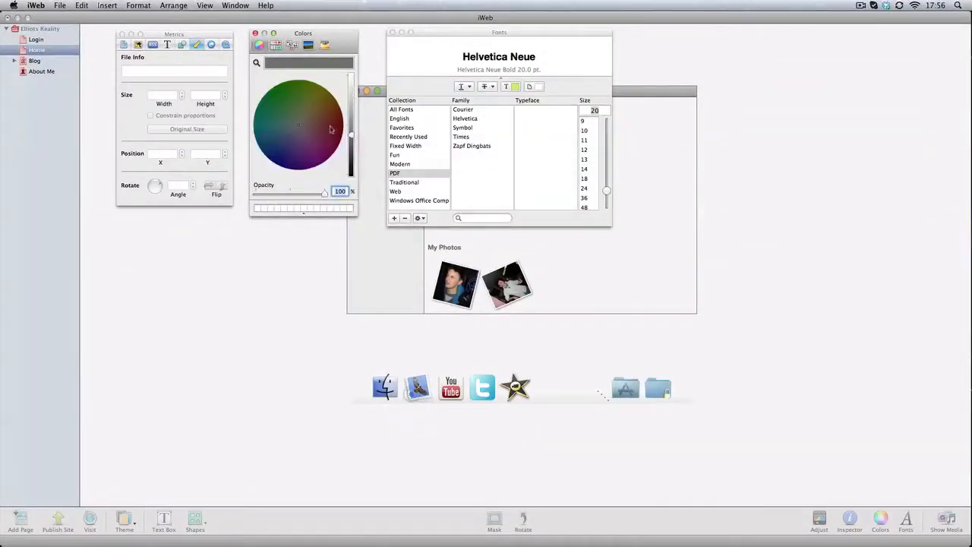
Examine the Home page's name, navigation menu and layout settings in the Page inspector.
left_click(222, 43)
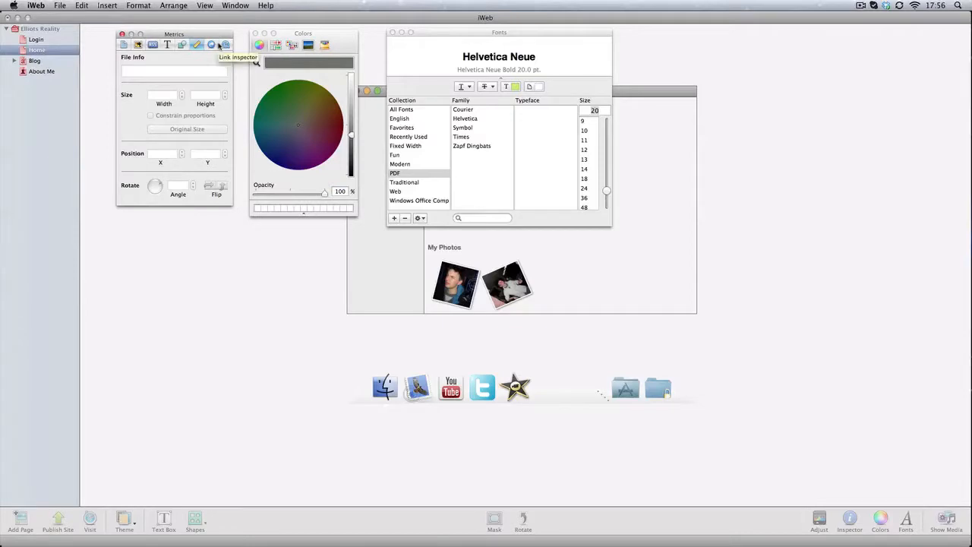
left_click(124, 45)
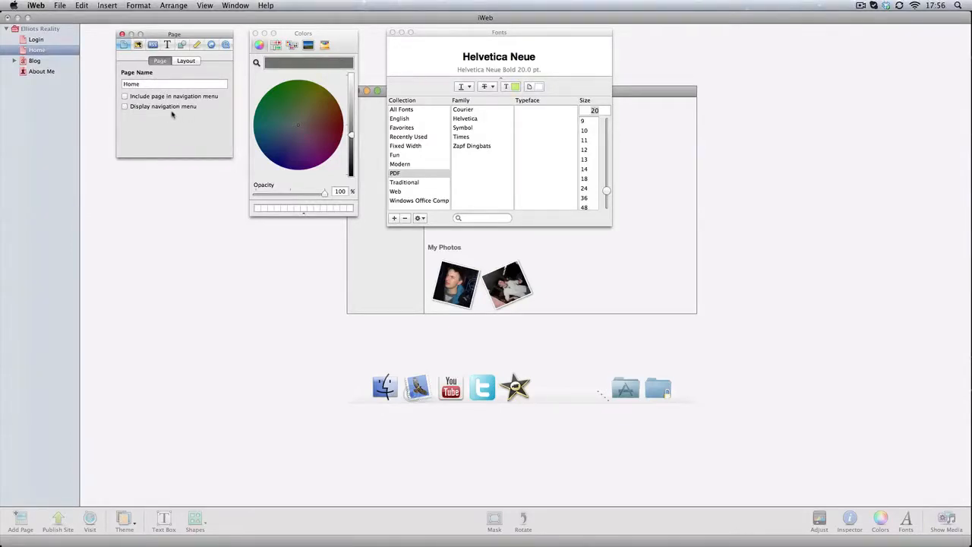
left_click(186, 60)
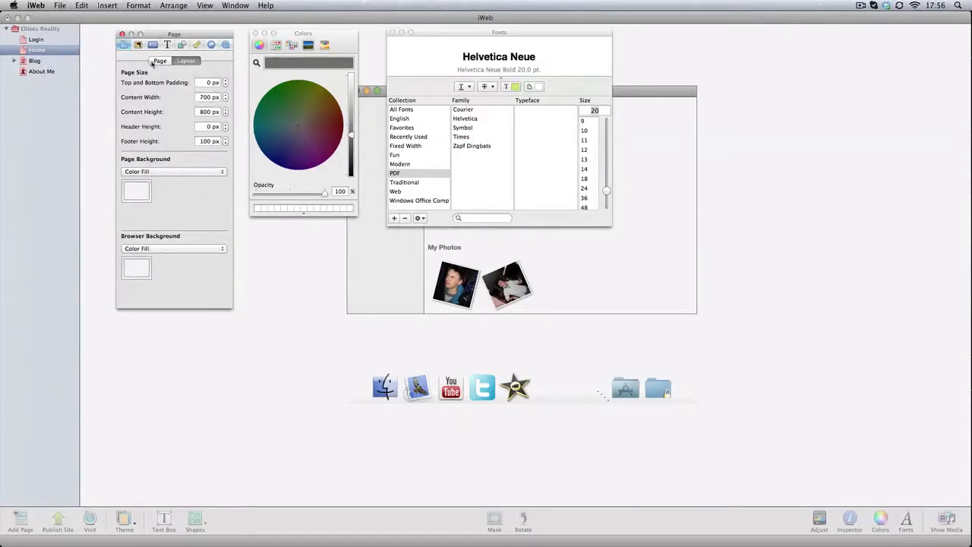
Examine the Photos and Slideshow settings with the portrait thumbnail selected, plus the Blog & Podcast inspector's podcast settings.
left_click(138, 44)
left_click(156, 62)
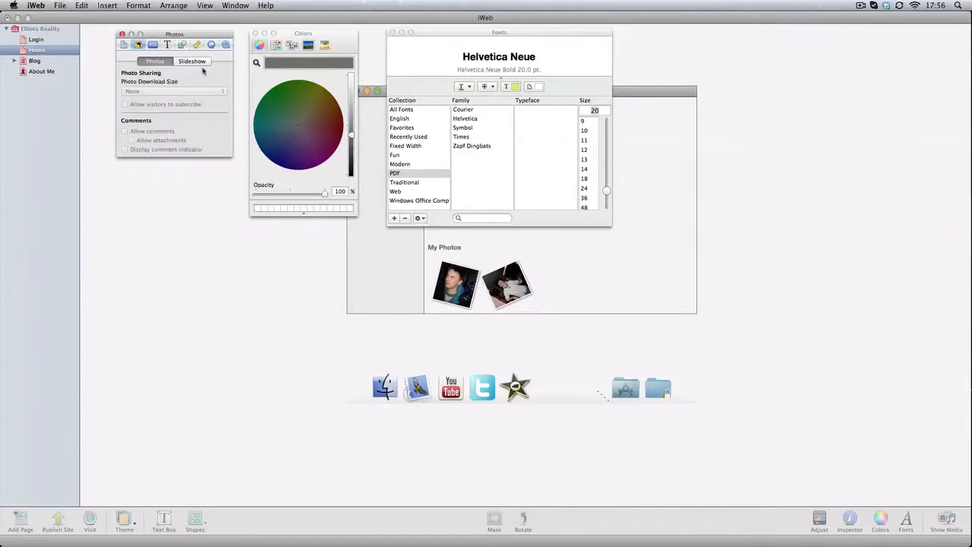
left_click(448, 286)
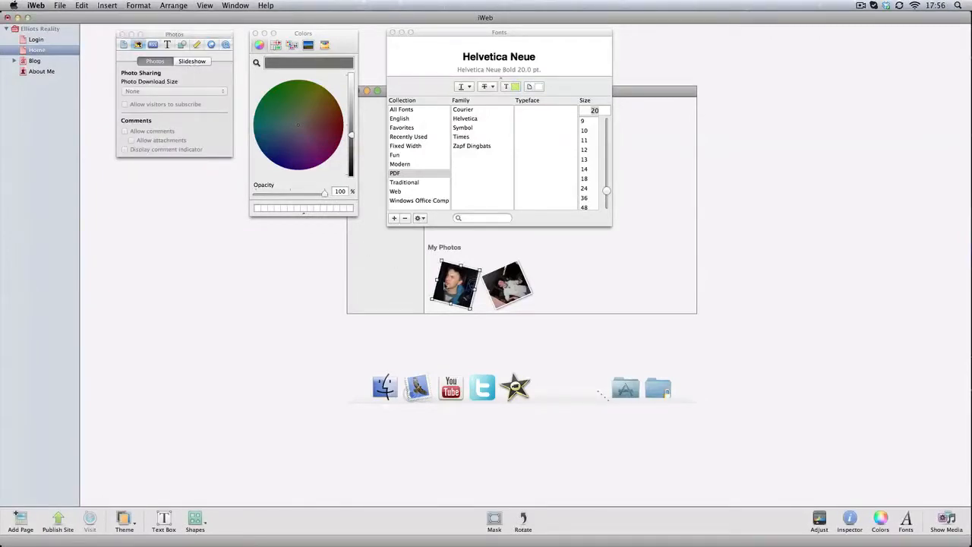
left_click(193, 61)
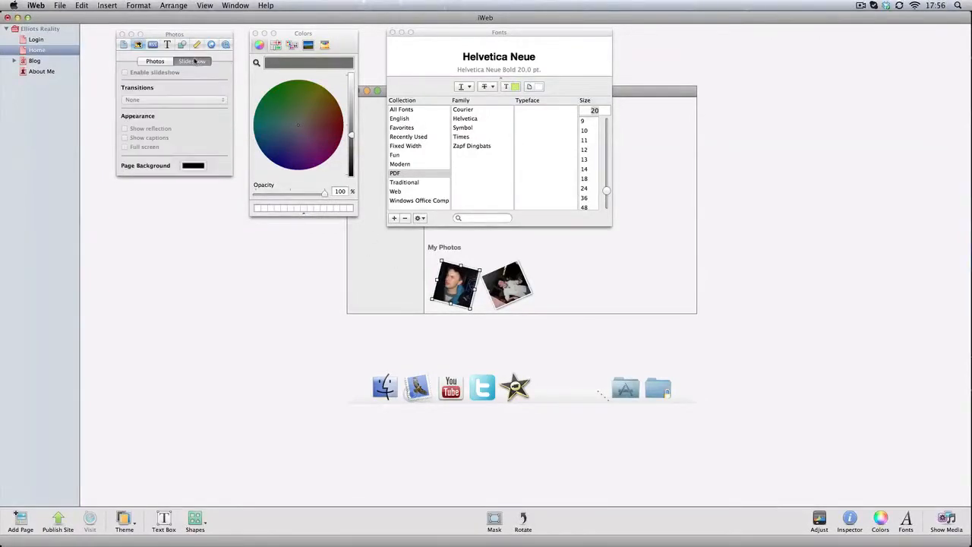
left_click(162, 63)
left_click(152, 44)
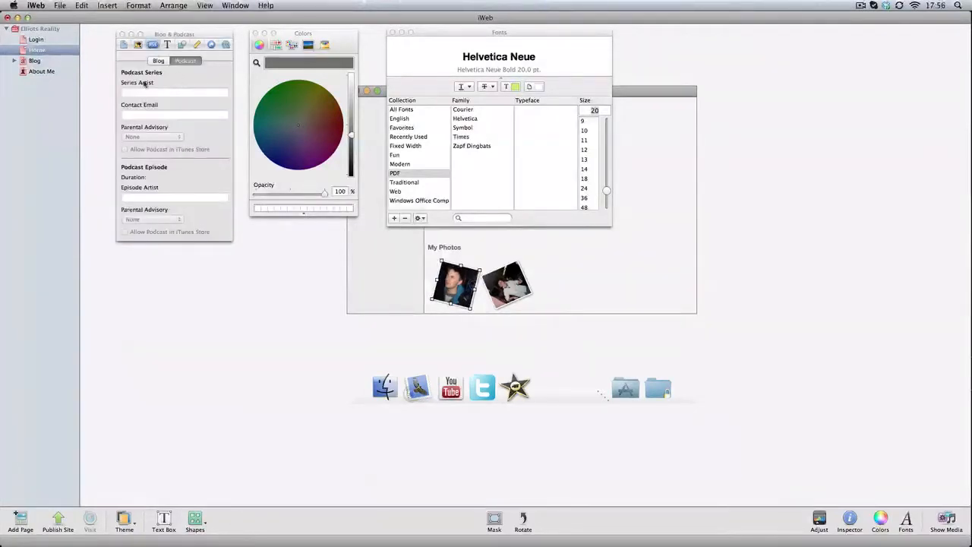
left_click(161, 61)
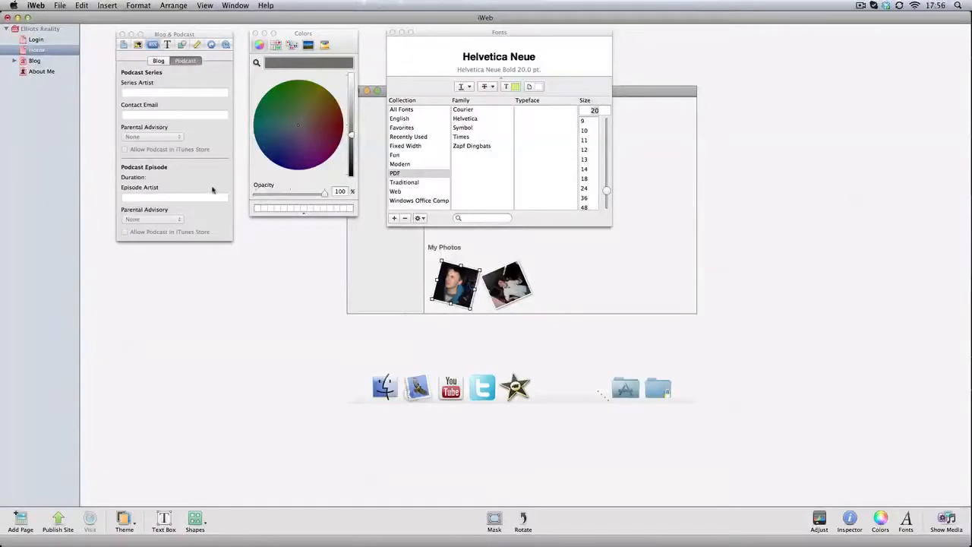
Examine the Text inspector's text, wrap and list options and the portrait thumbnail's Graphic and Metrics settings.
left_click(168, 44)
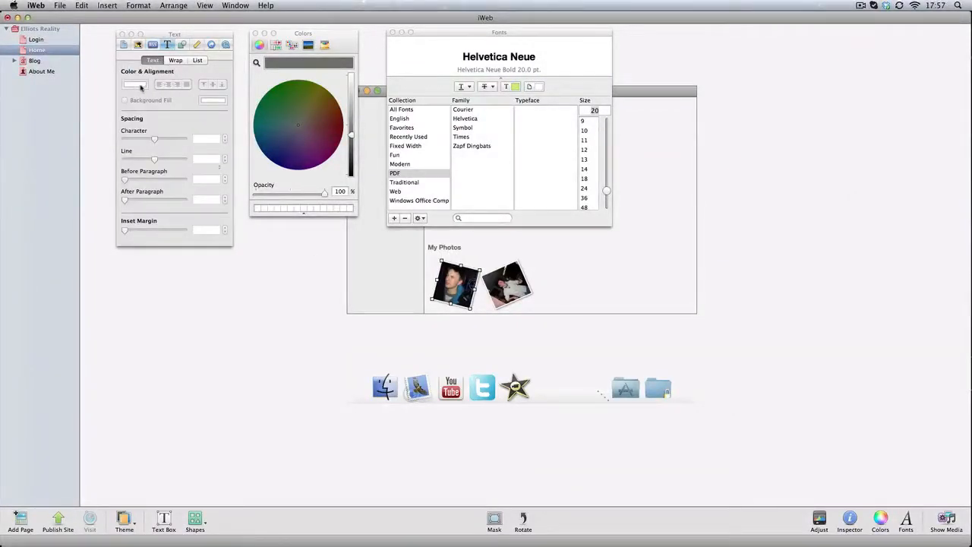
left_click(179, 61)
left_click(197, 60)
left_click(183, 45)
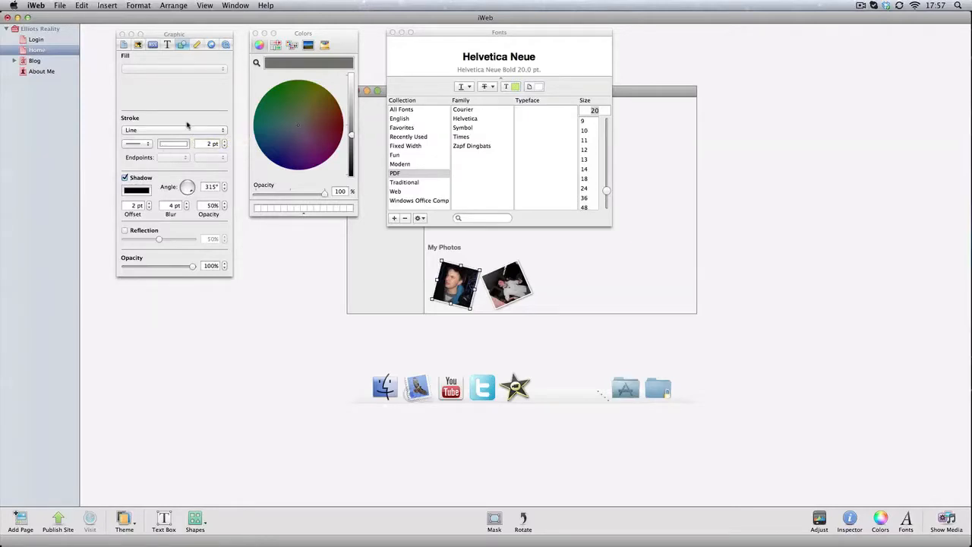
left_click(196, 44)
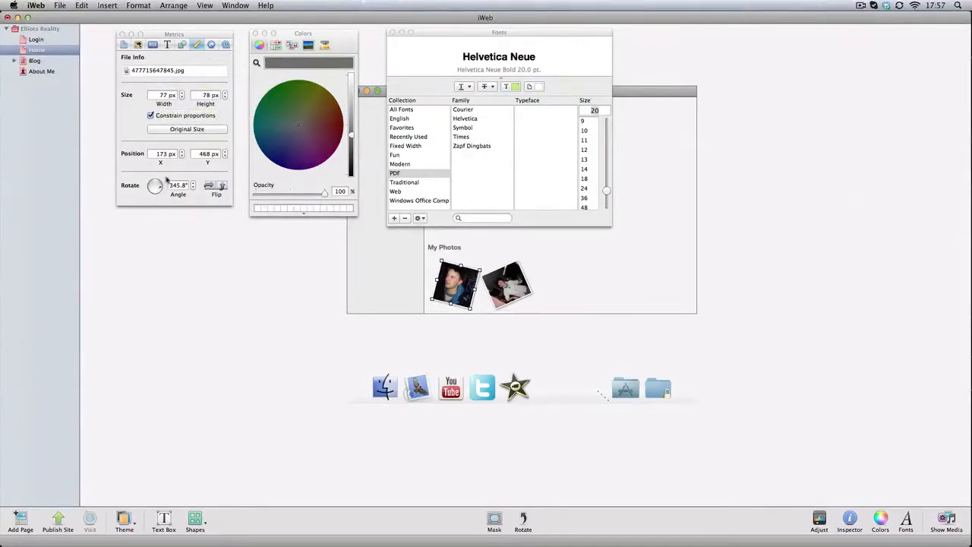
Examine the Link inspector's hyperlink and format options and the QuickTime inspector's playback settings.
left_click(211, 46)
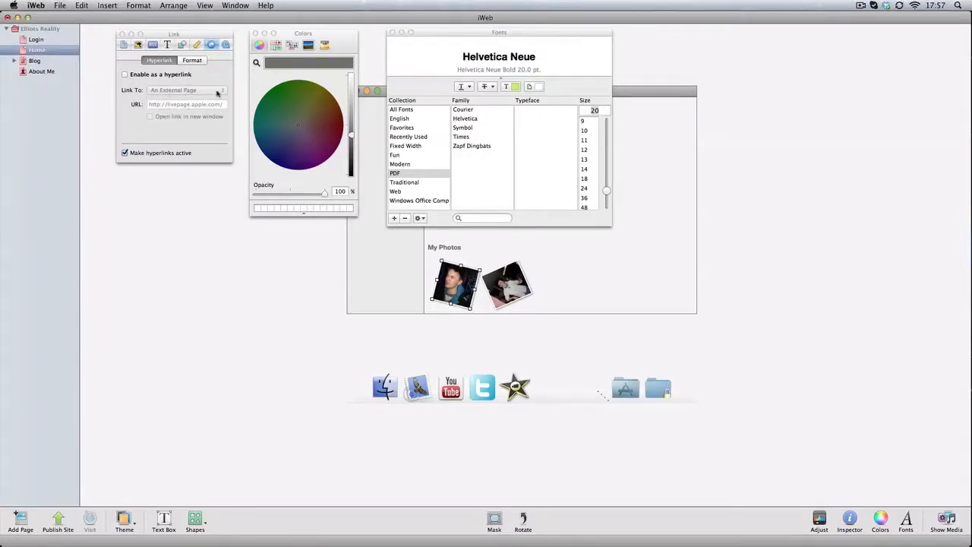
left_click(193, 61)
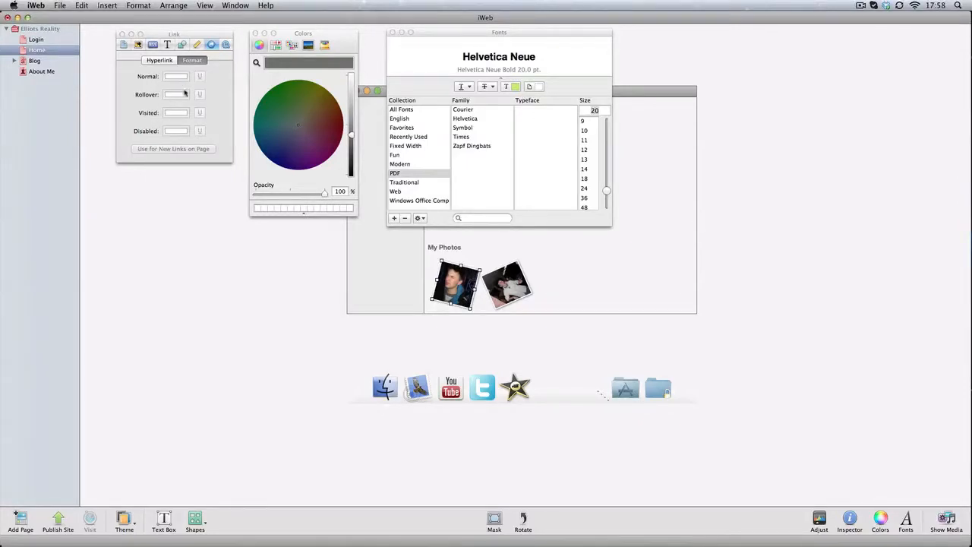
left_click(226, 44)
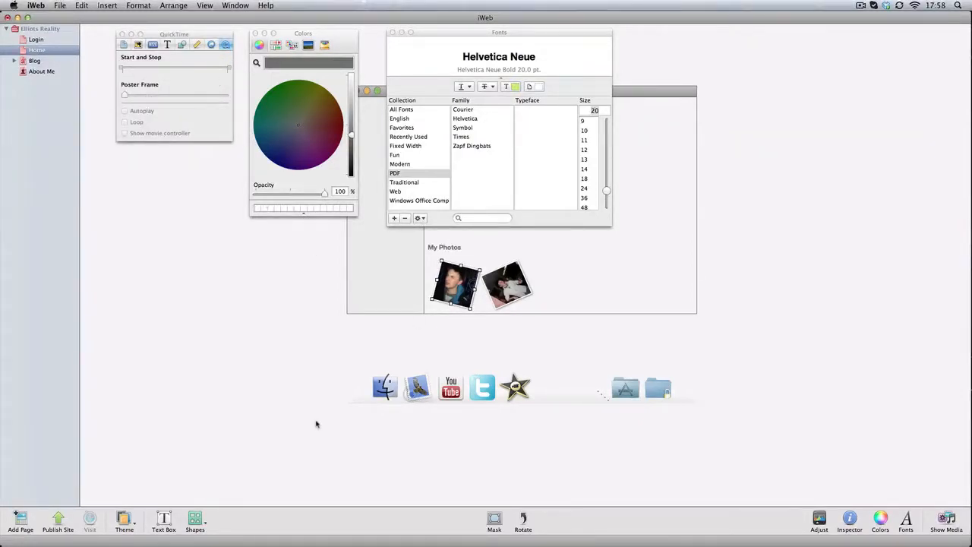
Browse the widgets, movies, photos and audio in the media browser and hide it again.
mouse_move(971, 546)
left_click(948, 520)
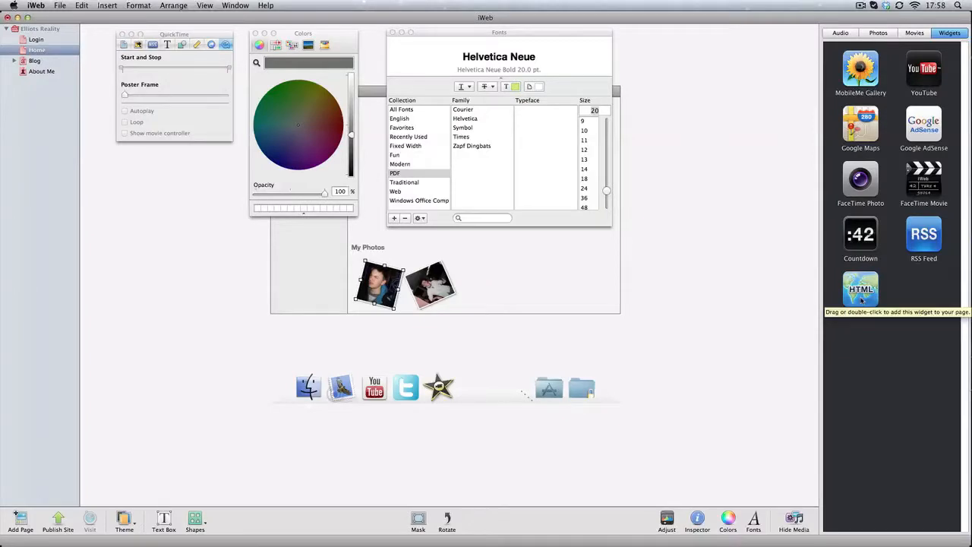
left_click(878, 32)
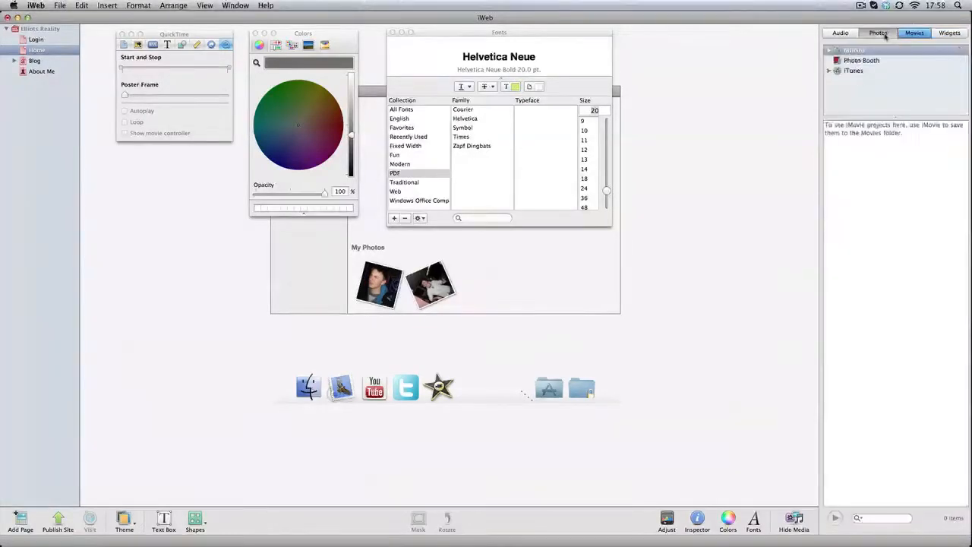
left_click(842, 34)
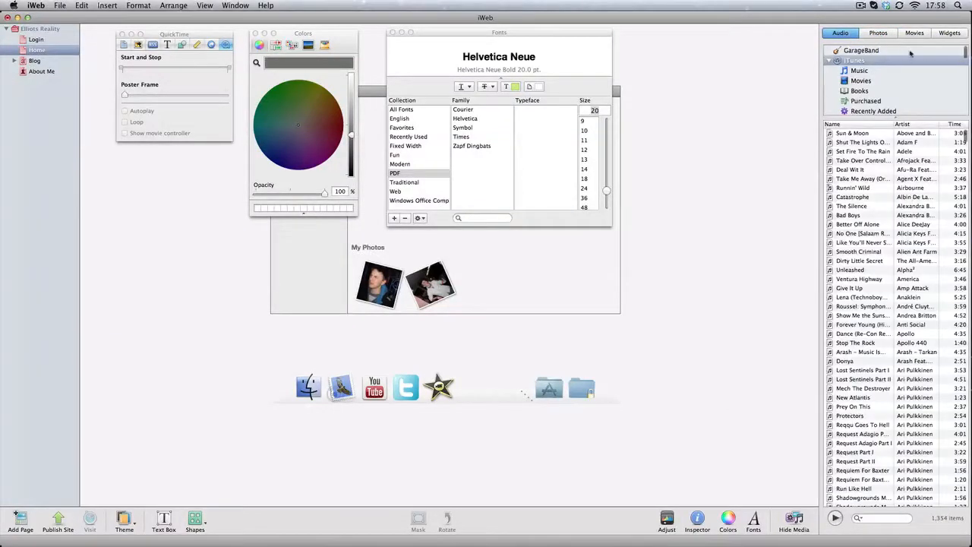
left_click(792, 519)
Show the Adjust Image window beside the Fonts window and widen the main window to the full screen width.
left_click(667, 520)
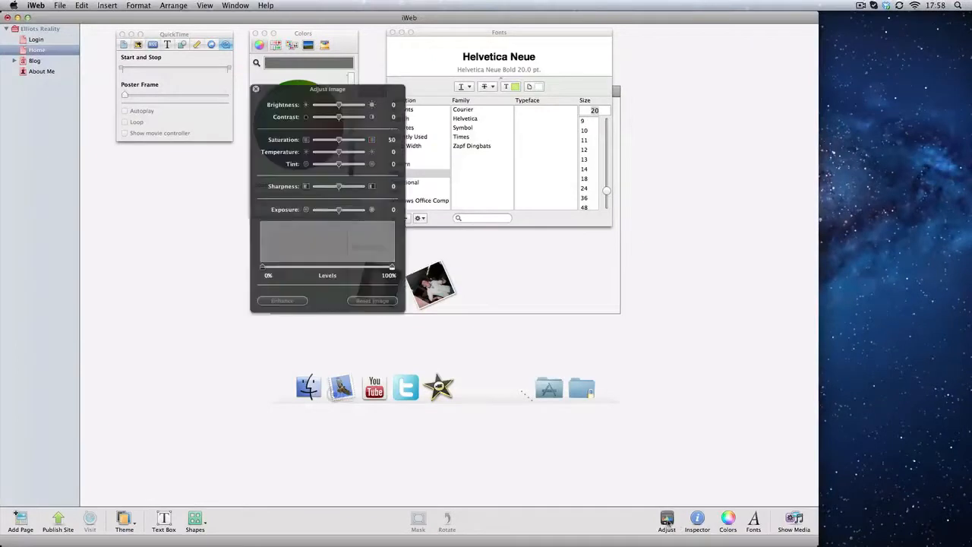
left_click_drag(367, 92, 723, 107)
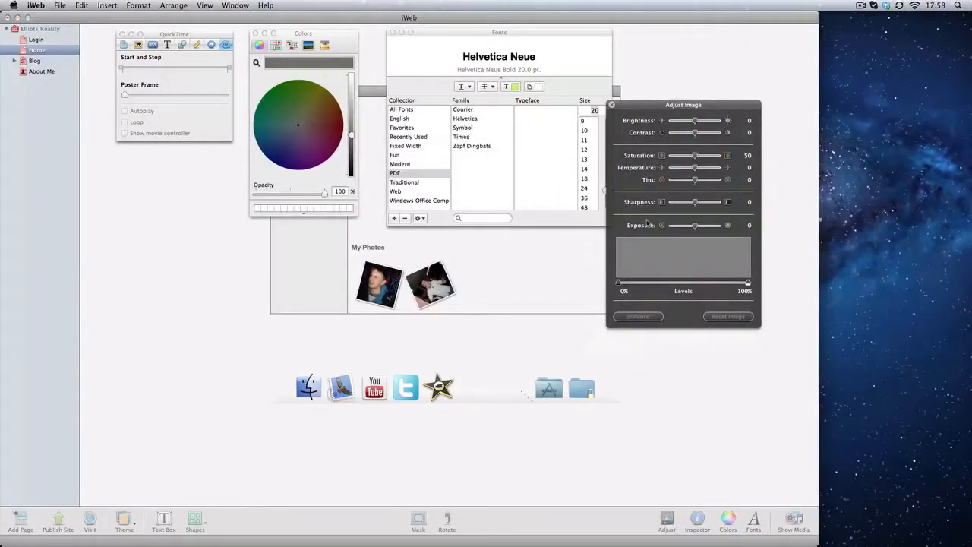
left_click_drag(661, 107, 694, 44)
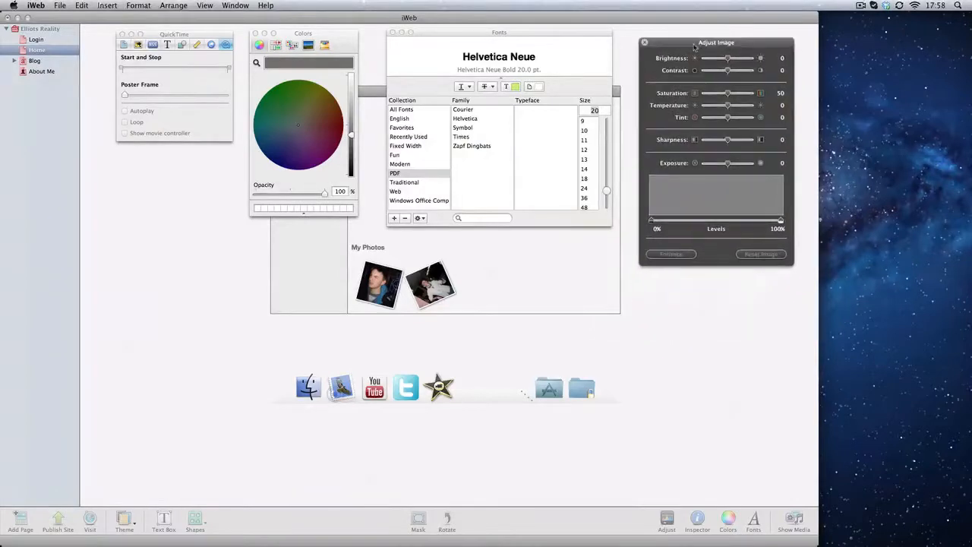
left_click_drag(819, 544, 971, 546)
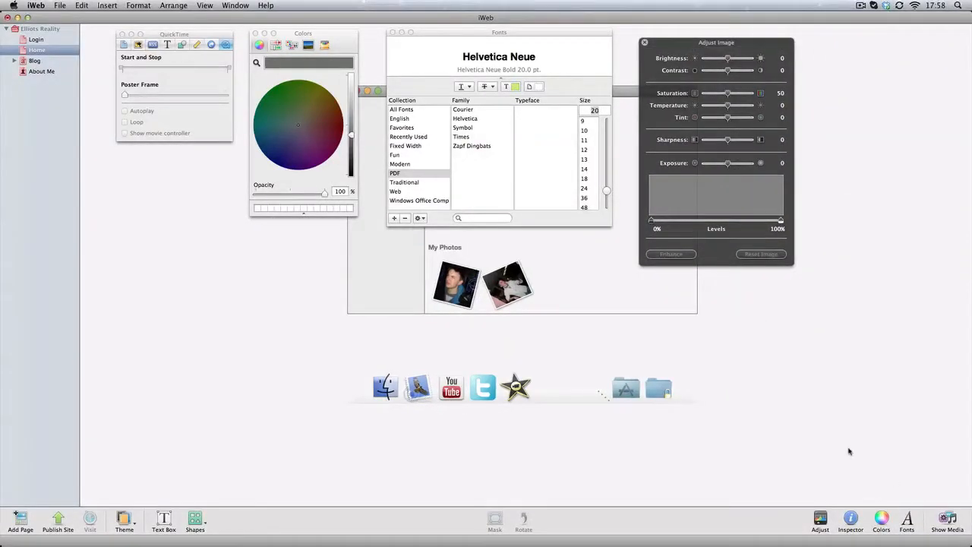